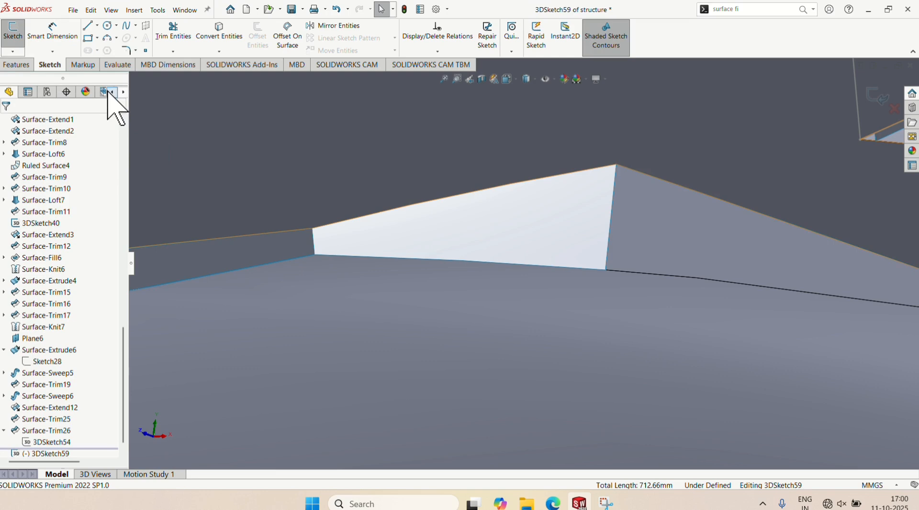
Convert the light panel's upper edge and its short side edge into entities of the 3D sketch.
left_click(220, 34)
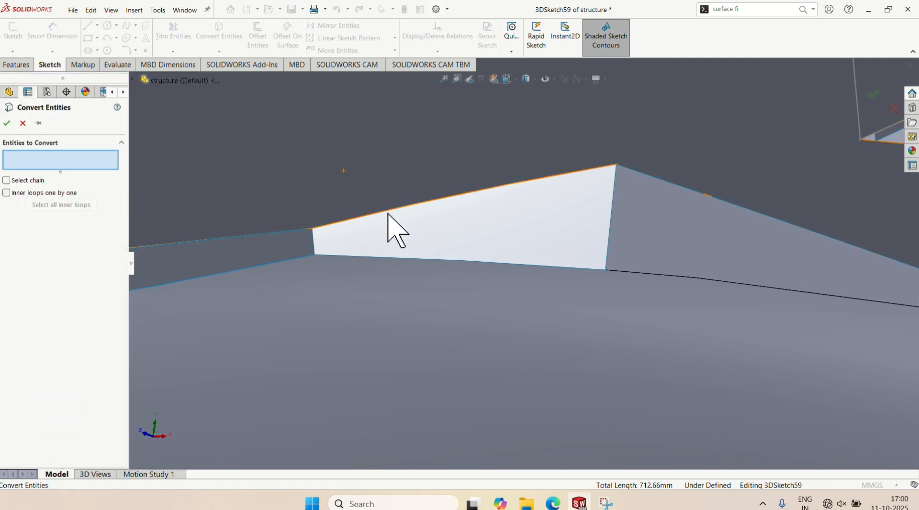
left_click(389, 213)
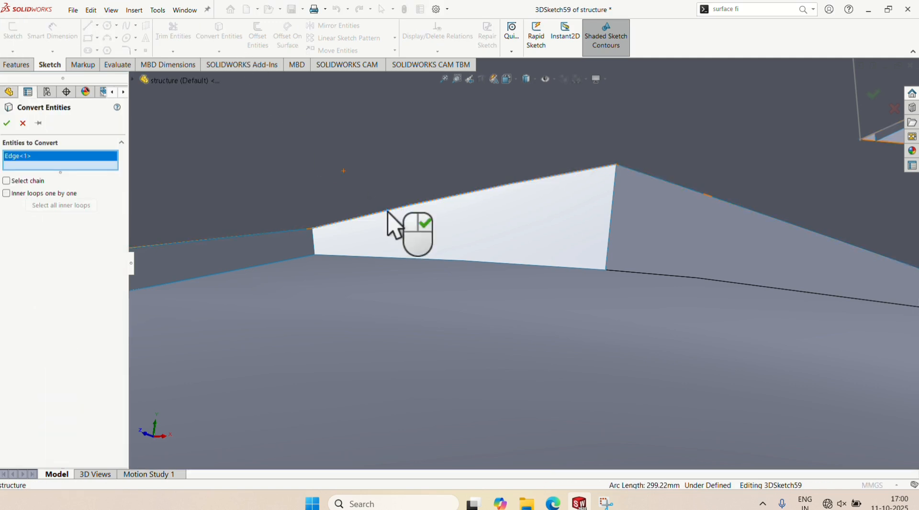
left_click(314, 243)
left_click(7, 123)
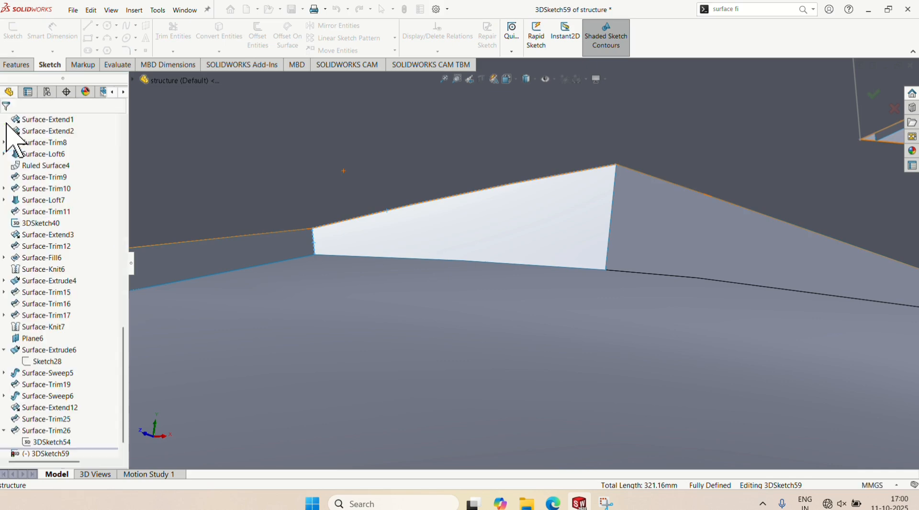
Draw a two-point spline from the short side's lower end to the opposite lower corner of the light panel.
left_click(125, 27)
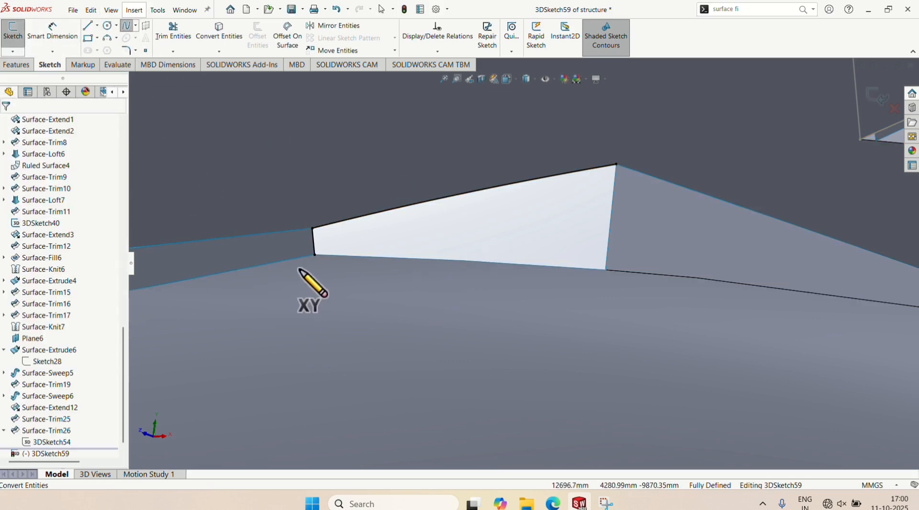
left_click(315, 255)
scroll(617, 282, "down", 3)
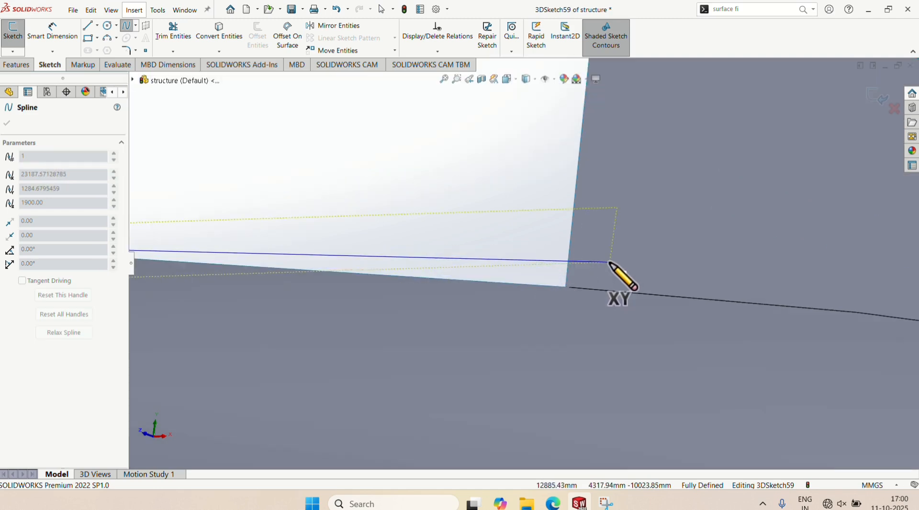
left_click(585, 278)
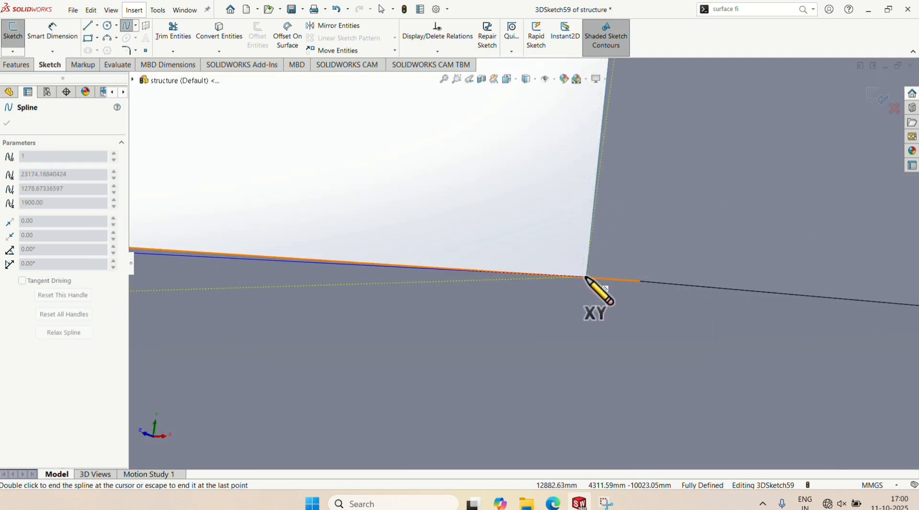
key("Escape")
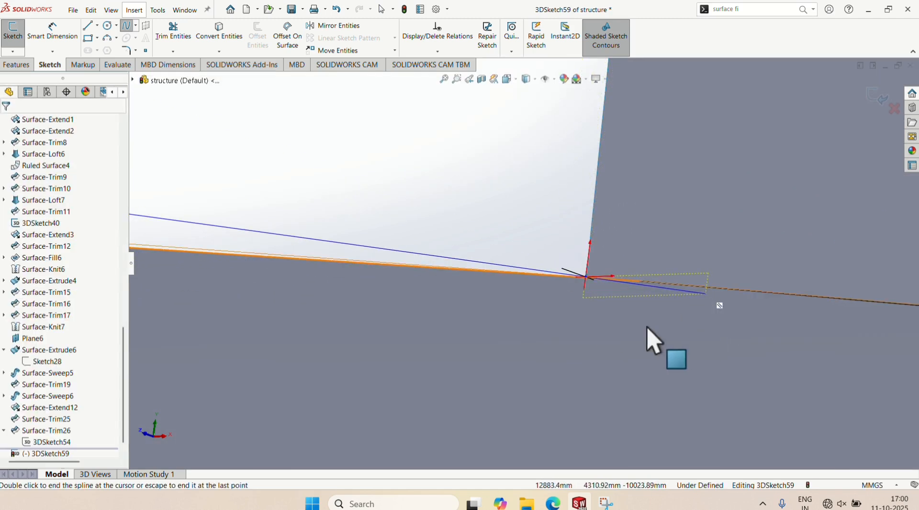
Adjust the lower spline's tangency handle at its short-side end so the curve follows the panel's curved lower edge.
scroll(541, 321, "down", 2)
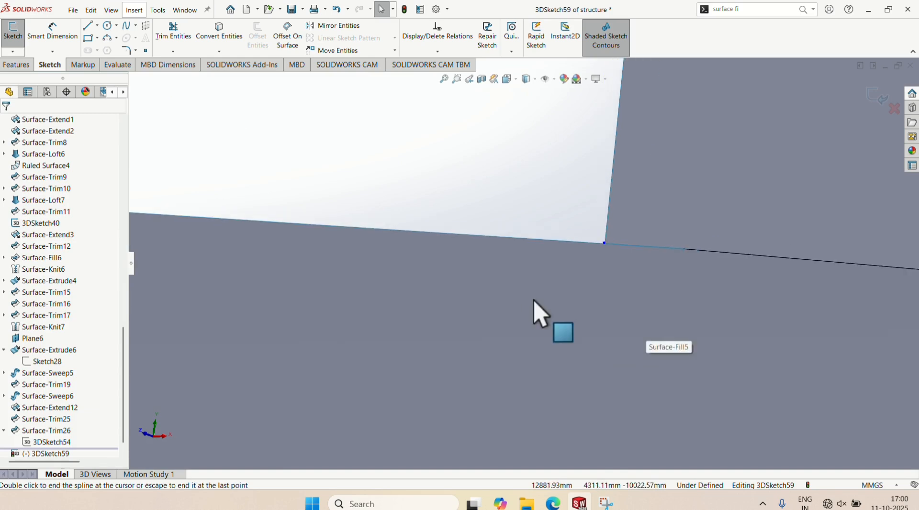
left_click(534, 253)
scroll(535, 280, "up", 2)
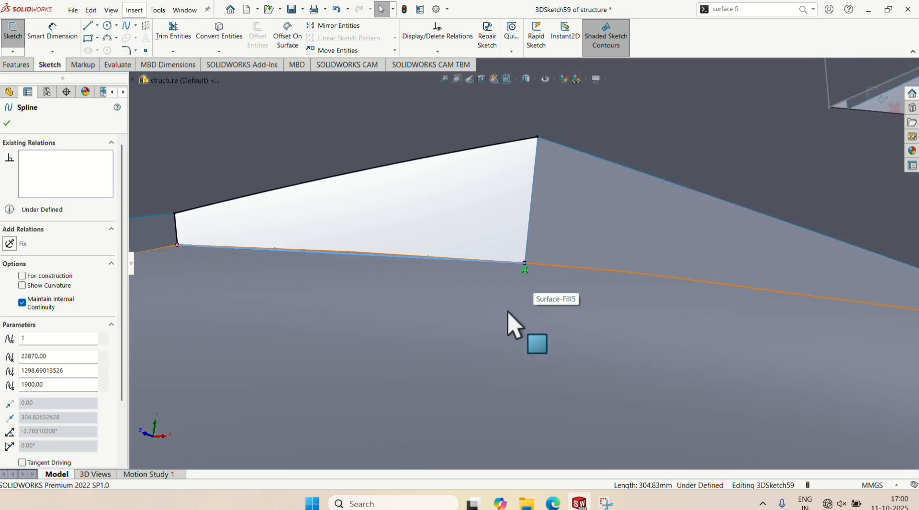
scroll(214, 257, "down", 3)
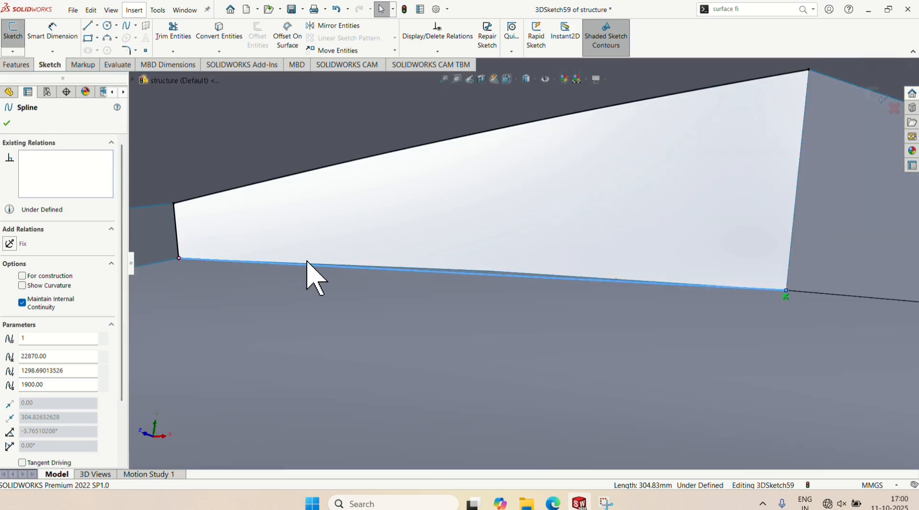
left_click(419, 271)
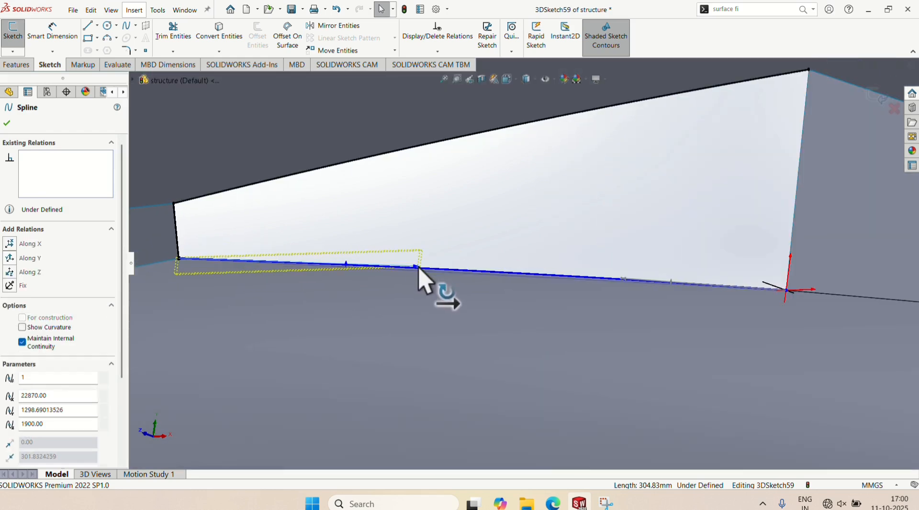
left_click_drag(418, 268, 417, 270)
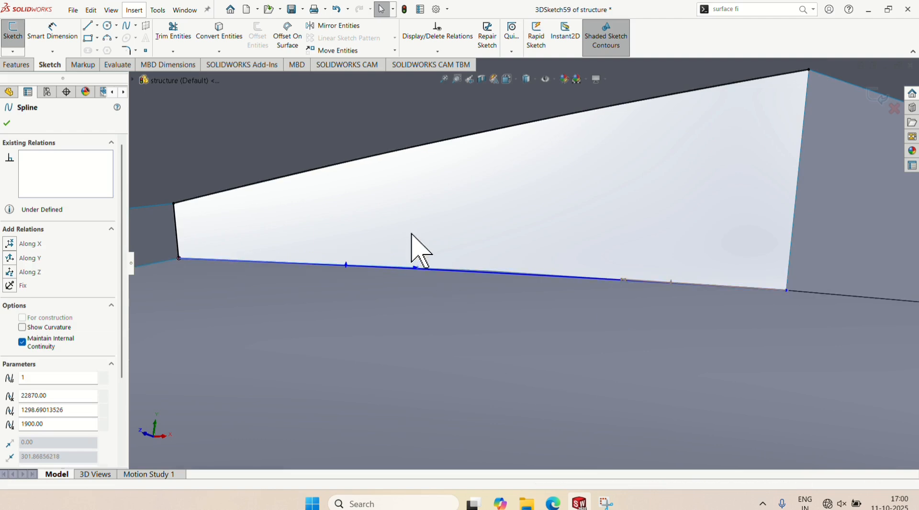
Close the outline with a spline from the upper corner to the lower corner on the tall side, and exit the 3D sketch.
left_click(810, 69)
left_click(787, 290)
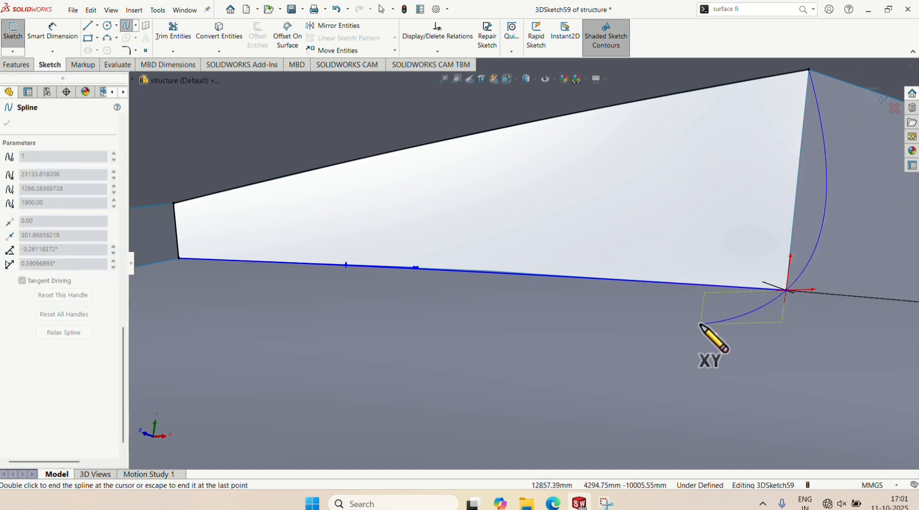
key("Escape")
left_click(15, 48)
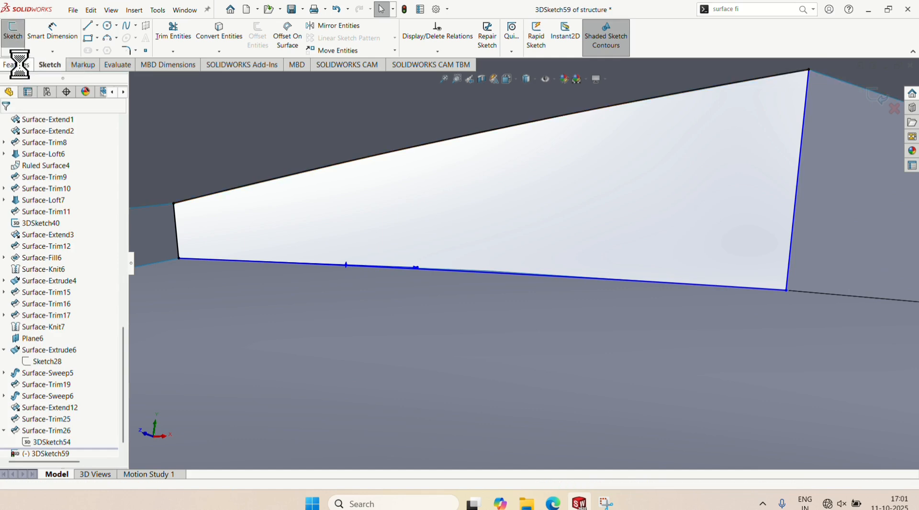
Create a Filled Surface using the closed 3DSketch59 outline as the patch boundary with Contact edge setting.
left_click(802, 12)
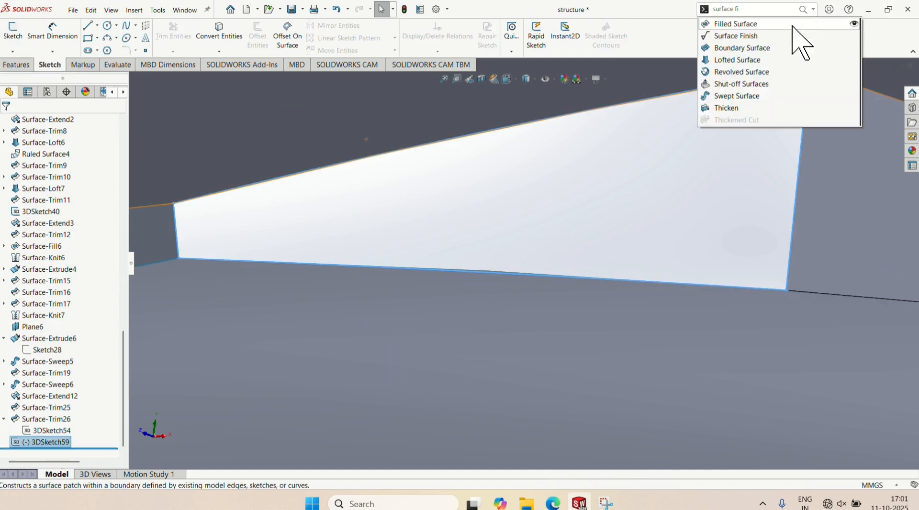
left_click(791, 23)
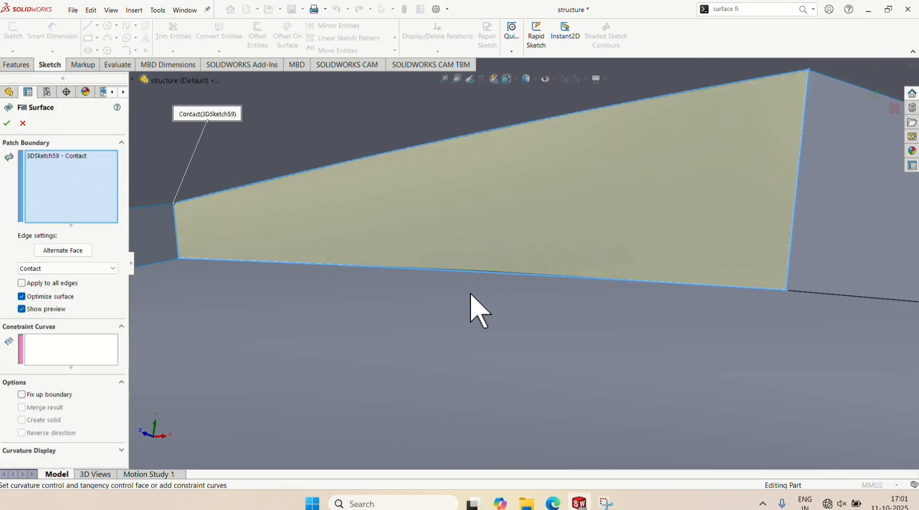
left_click(491, 274)
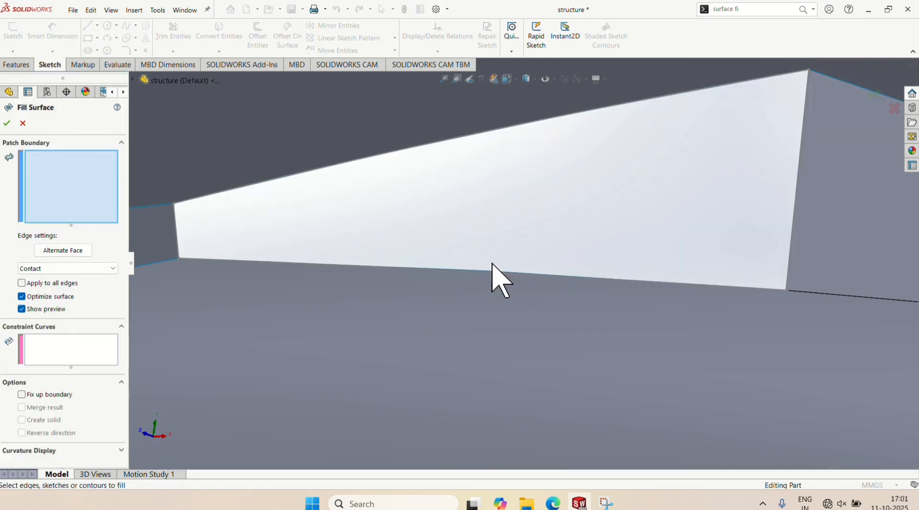
left_click(279, 178)
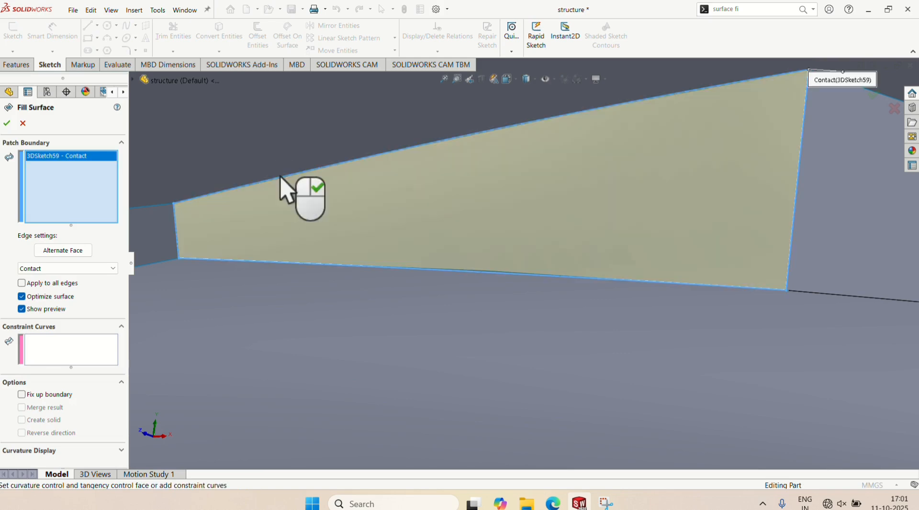
left_click(7, 124)
Examine the narrow seam around Ruled Surface4 and Surface-Loft4 and check the overall surface model from several sides.
scroll(369, 287, "up", 5)
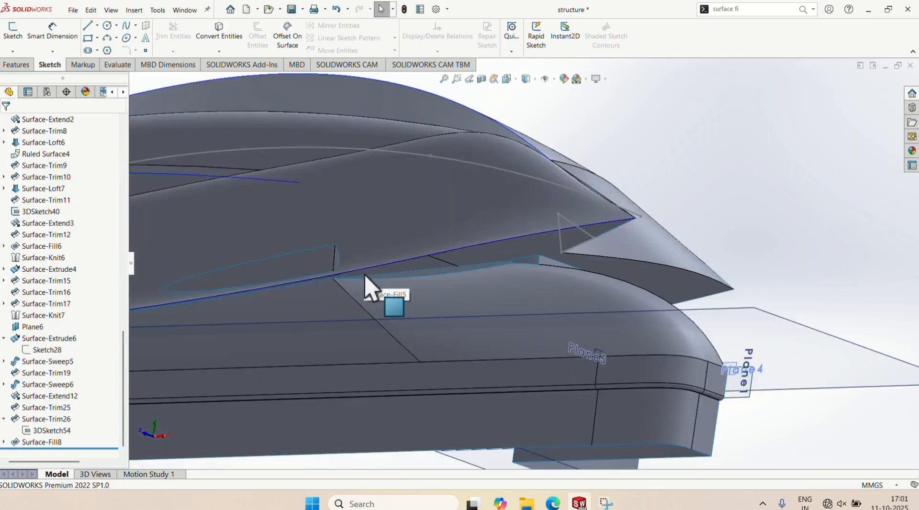
scroll(368, 287, "up", 5)
middle_click_drag(585, 266, 383, 192)
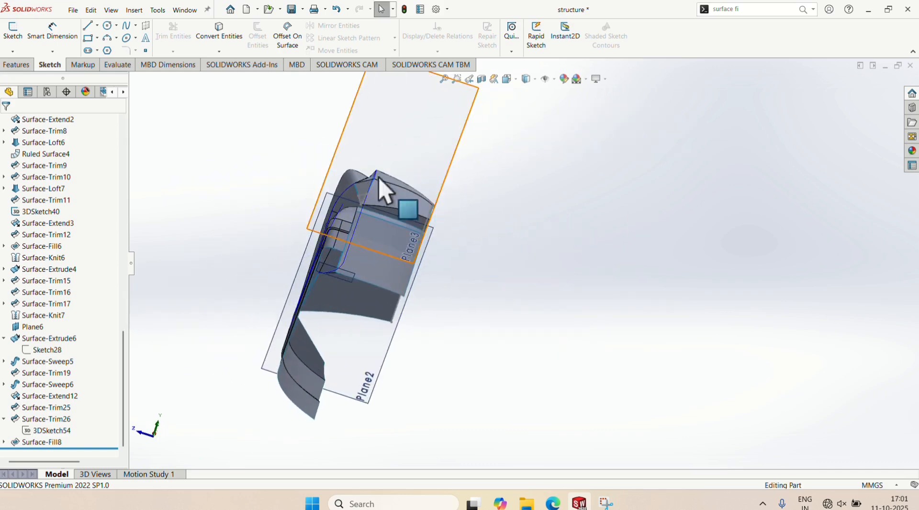
scroll(492, 242, "down", 10)
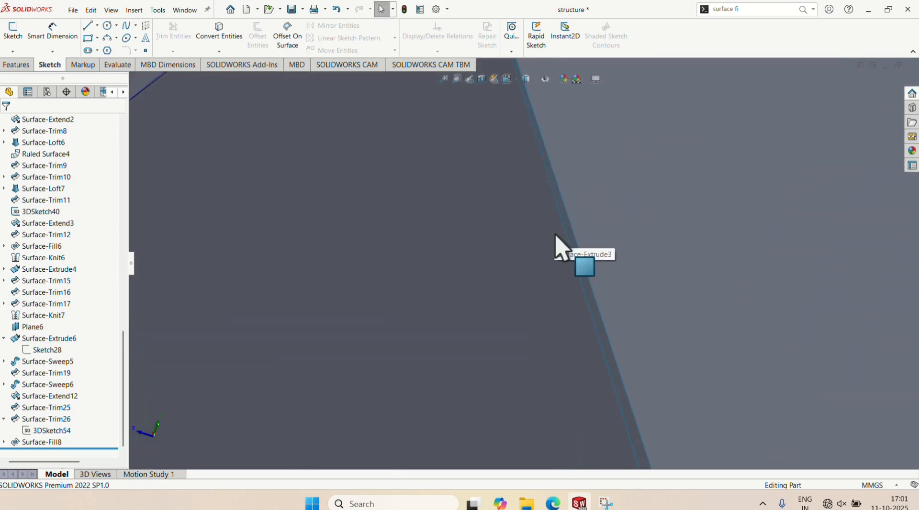
scroll(566, 240, "down", 6)
scroll(587, 248, "up", 2)
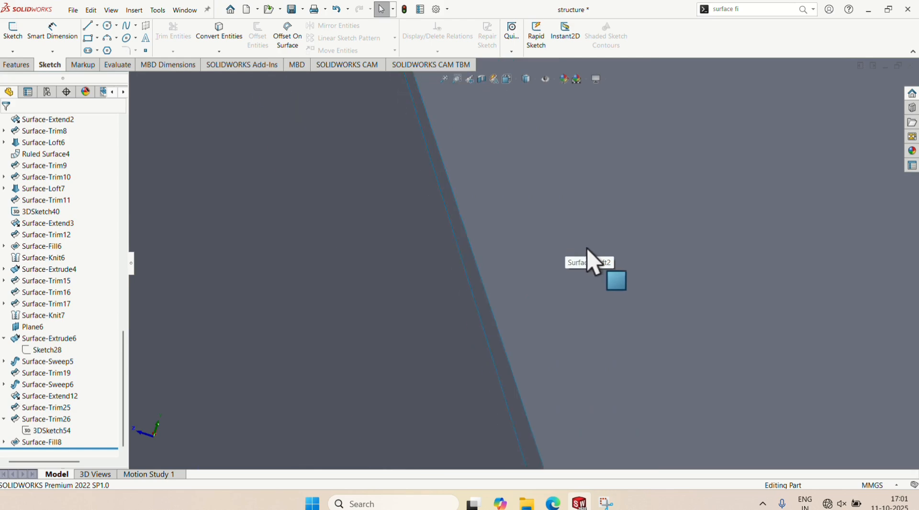
left_click(431, 263)
left_click(470, 263)
middle_click_drag(452, 273, 499, 286)
left_click(468, 307)
left_click(464, 330)
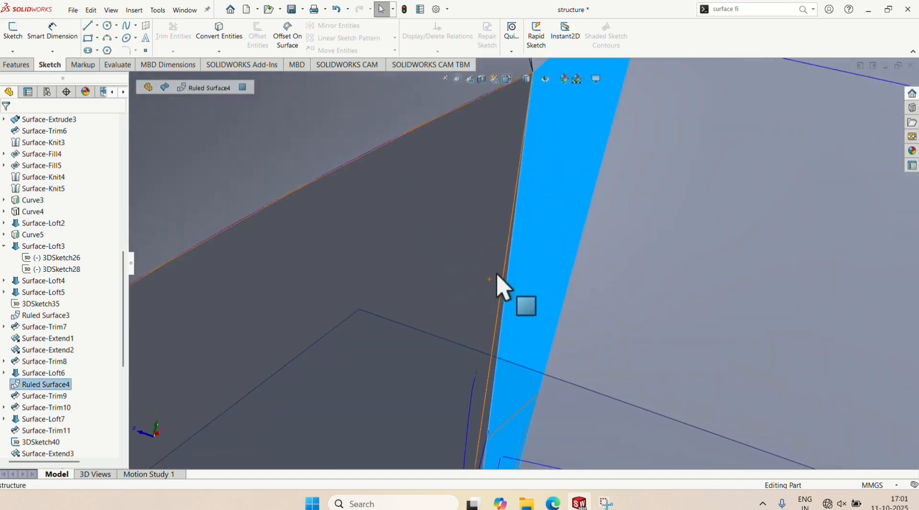
scroll(522, 288, "down", 3)
key("Escape")
scroll(541, 345, "up", 7)
scroll(503, 342, "down", 3)
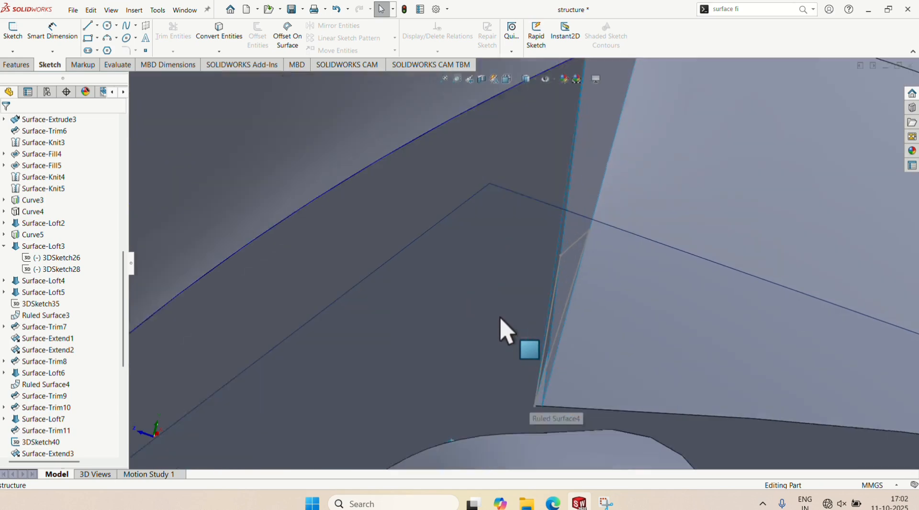
scroll(558, 261, "down", 5)
left_click(536, 326)
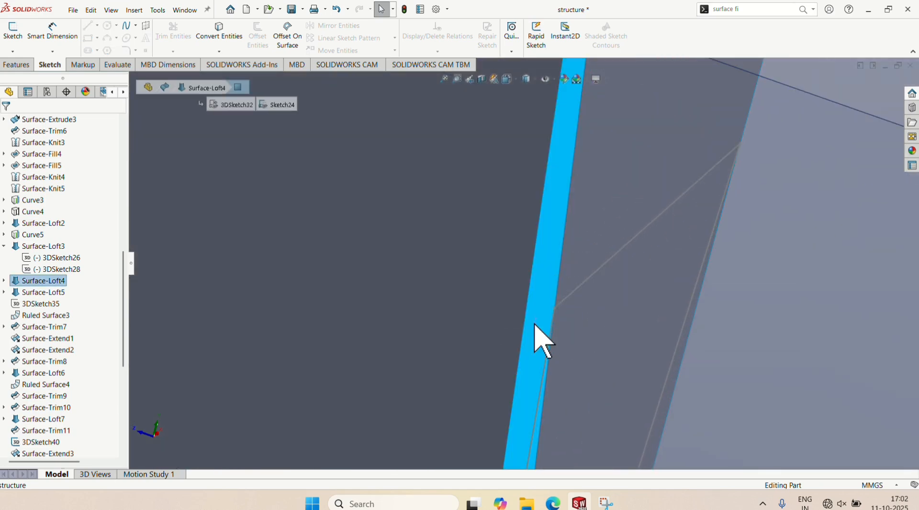
scroll(533, 325, "up", 4)
scroll(541, 206, "down", 5)
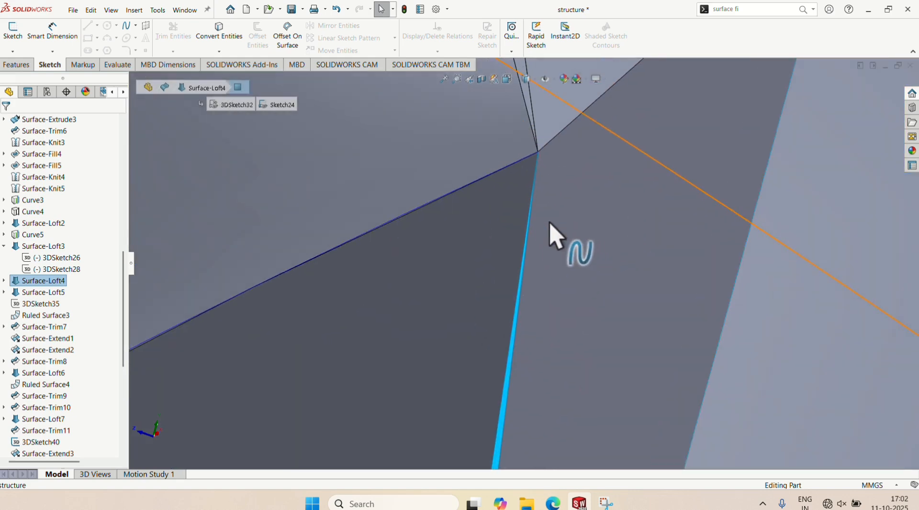
key("Escape")
scroll(555, 288, "up", 8)
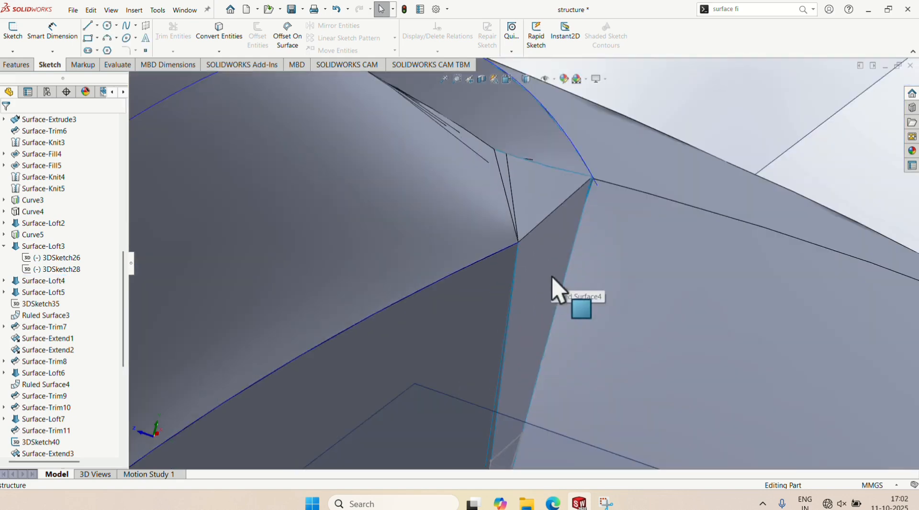
middle_click_drag(558, 293, 331, 277)
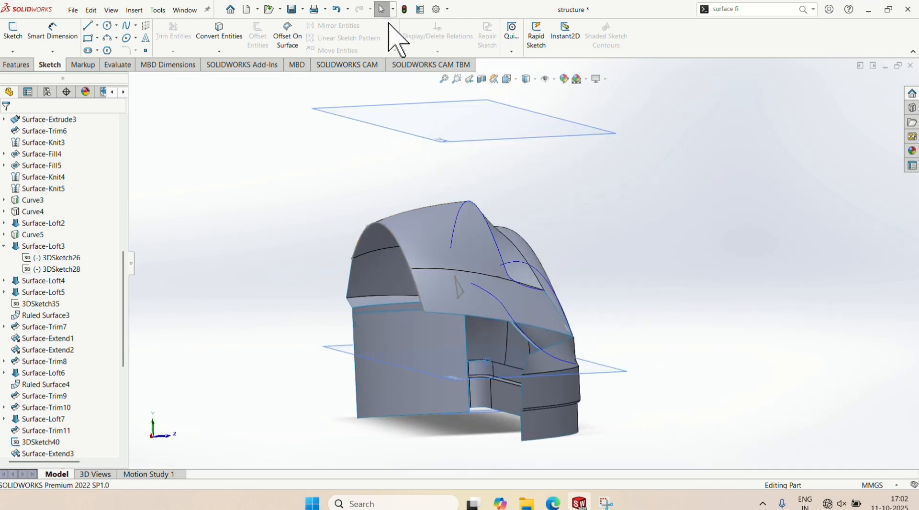
Start a Knit Surface and select Surface-Trim26, Surface-Extrude6, Surface-Trim25 and Surface-Fill8 as the surfaces to join.
left_click(759, 13)
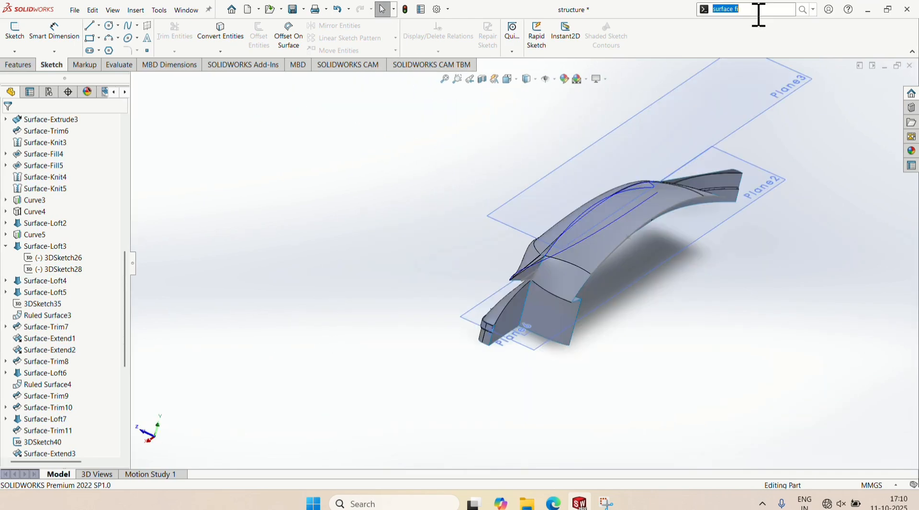
type("surfa")
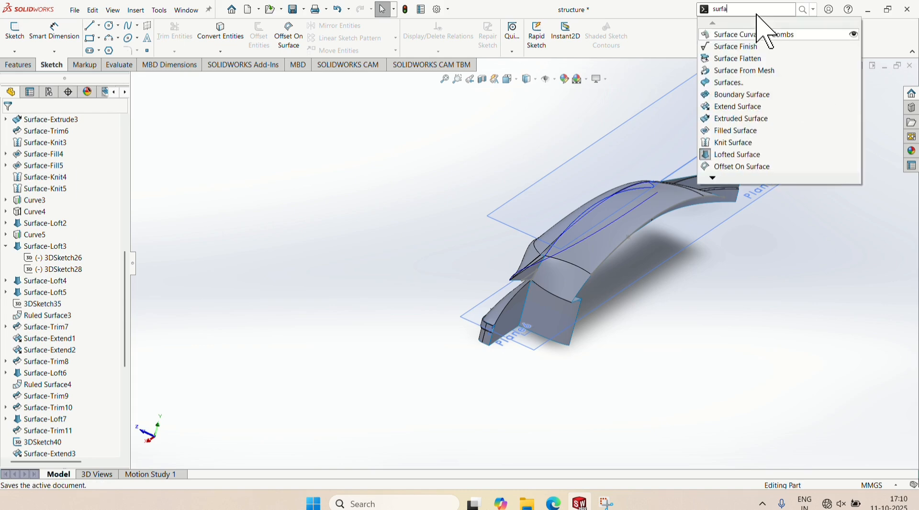
left_click(732, 142)
left_click(657, 235)
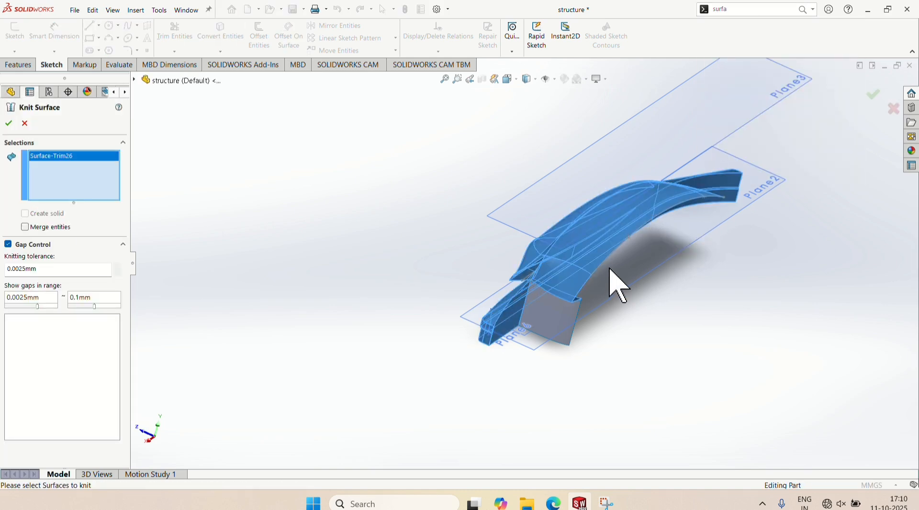
scroll(513, 335, "down", 5)
left_click(472, 374)
middle_click_drag(563, 331, 623, 363)
scroll(599, 364, "down", 3)
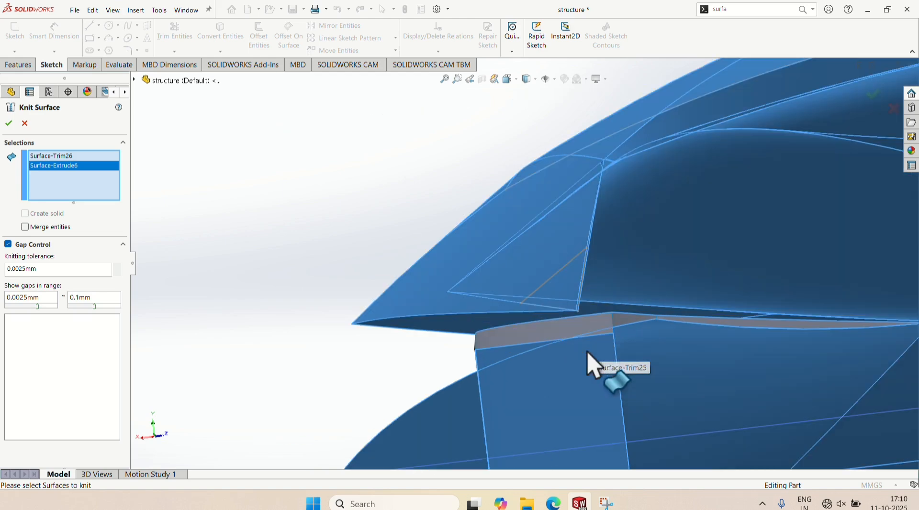
left_click(567, 343)
left_click(631, 331)
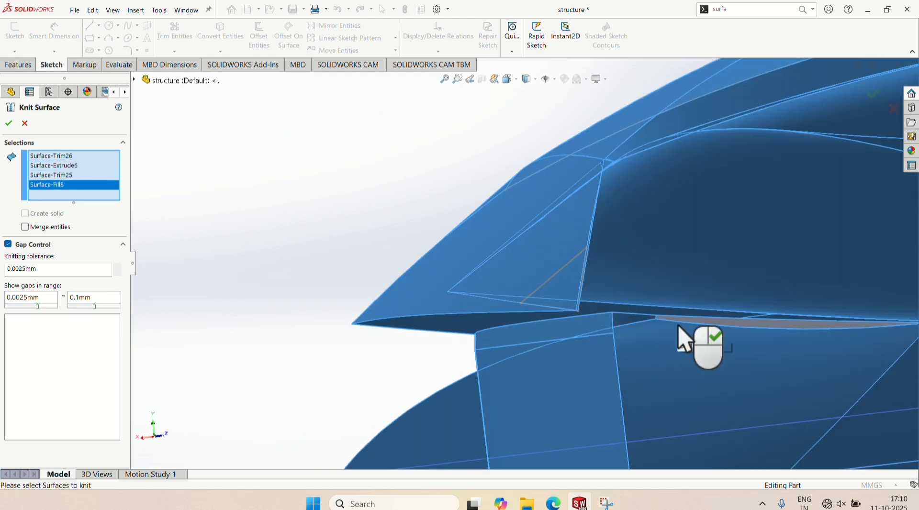
Add Surface-Trim19[2] and Surface-Trim19[1] to the surfaces to knit and try to complete the knit.
left_click(698, 319)
scroll(708, 330, "up", 5)
middle_click_drag(761, 335, 860, 292)
scroll(601, 297, "down", 5)
left_click(604, 290)
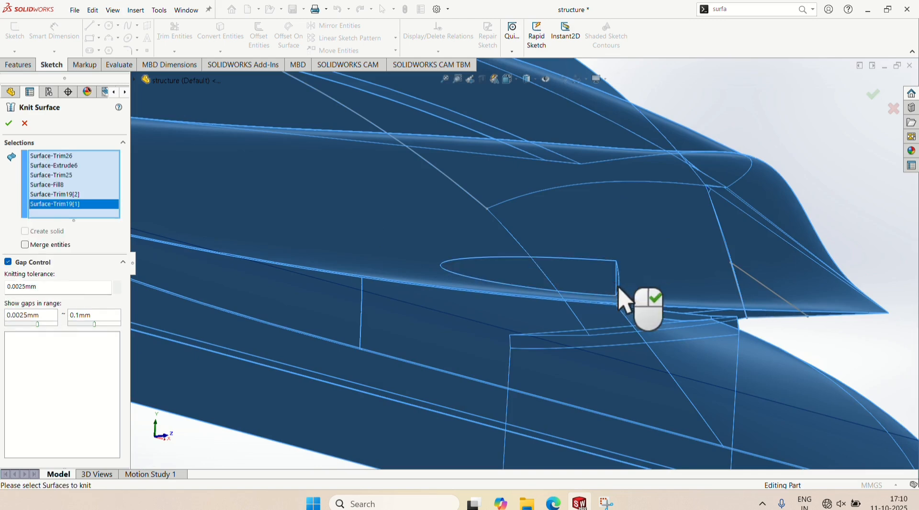
scroll(633, 309, "up", 2)
middle_click_drag(609, 303, 498, 326)
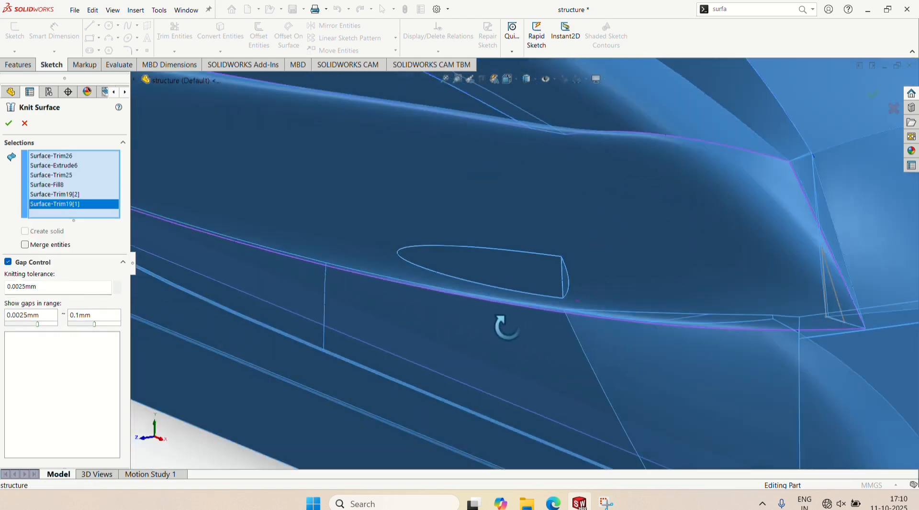
scroll(498, 335, "up", 5)
scroll(498, 335, "up", 1)
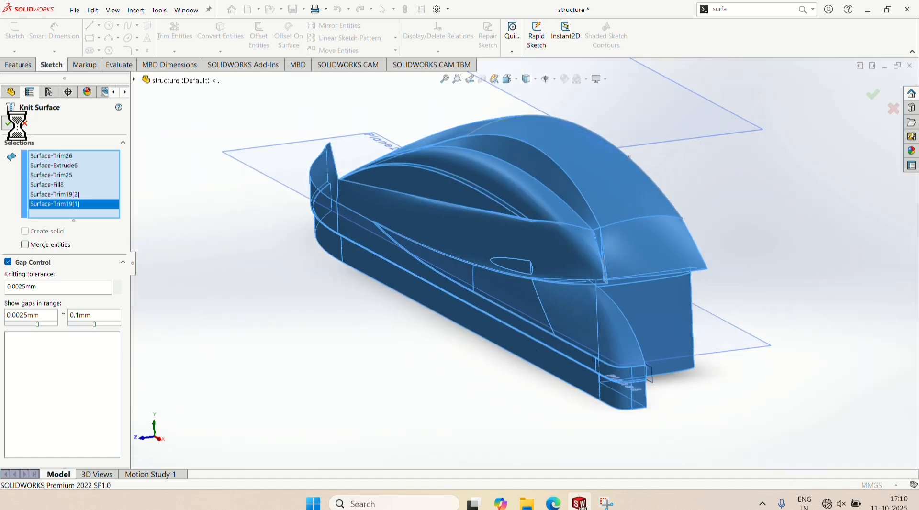
Remove the leftover patch Surface-Trim19[1] from the knit selection and knit the remaining surfaces.
left_click(509, 280)
scroll(507, 277, "down", 6)
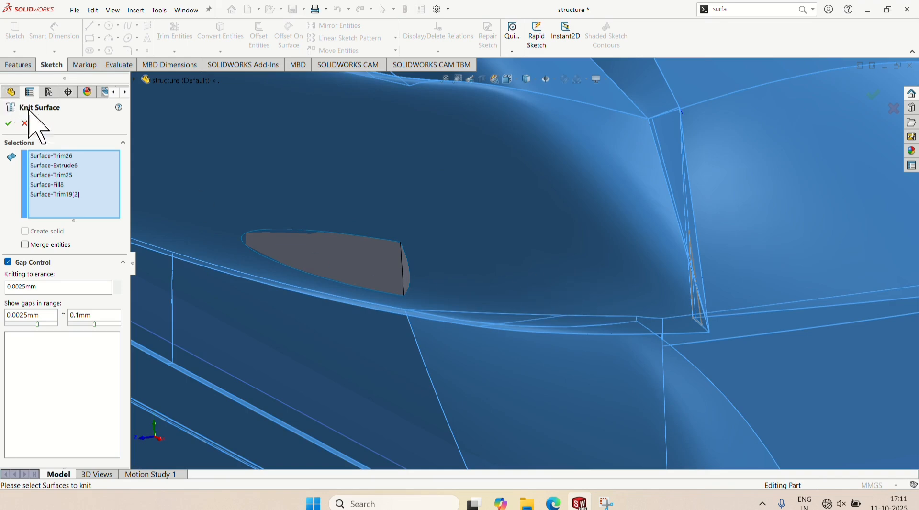
scroll(439, 287, "up", 5)
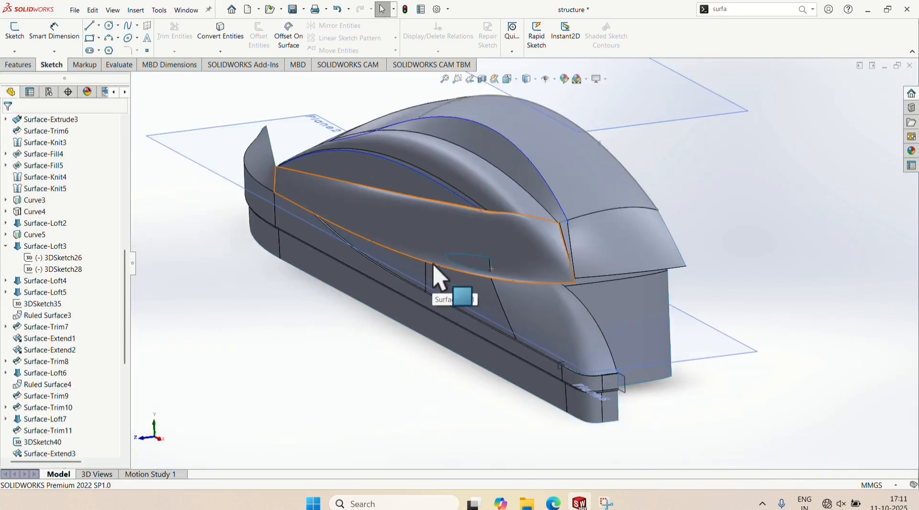
Examine the knitted model from several sides, checking Surface-Extrude4 and the narrow seam along Surface-Fill5.
scroll(641, 293, "down", 5)
middle_click_drag(637, 303, 682, 245)
middle_click_drag(624, 318, 477, 222)
left_click(479, 221)
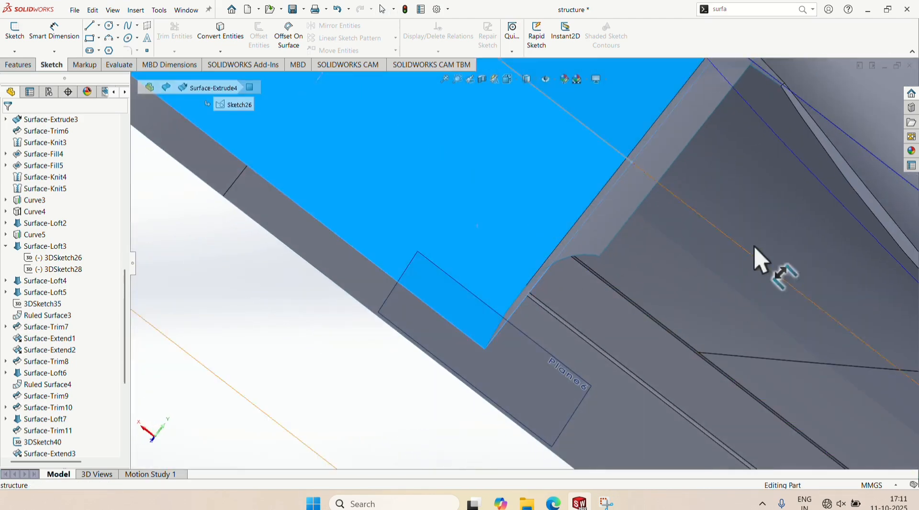
scroll(776, 287, "up", 5)
middle_click_drag(799, 341, 716, 249)
scroll(667, 294, "down", 6)
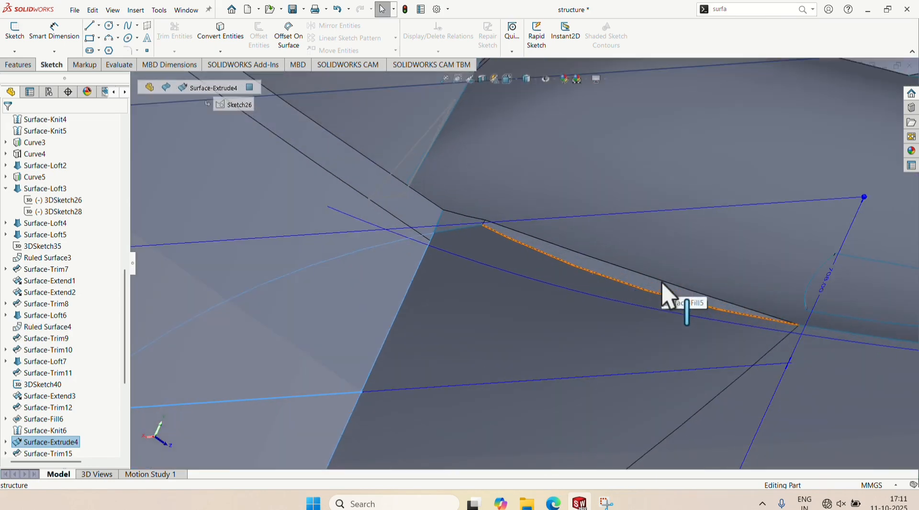
middle_click_drag(632, 321, 673, 326)
scroll(663, 358, "up", 8)
left_click(631, 281)
scroll(633, 285, "down", 5)
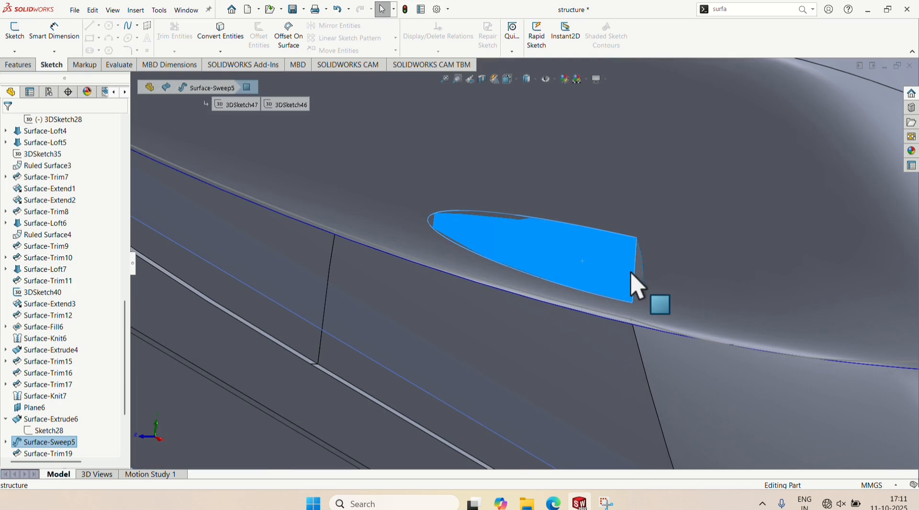
key("Delete")
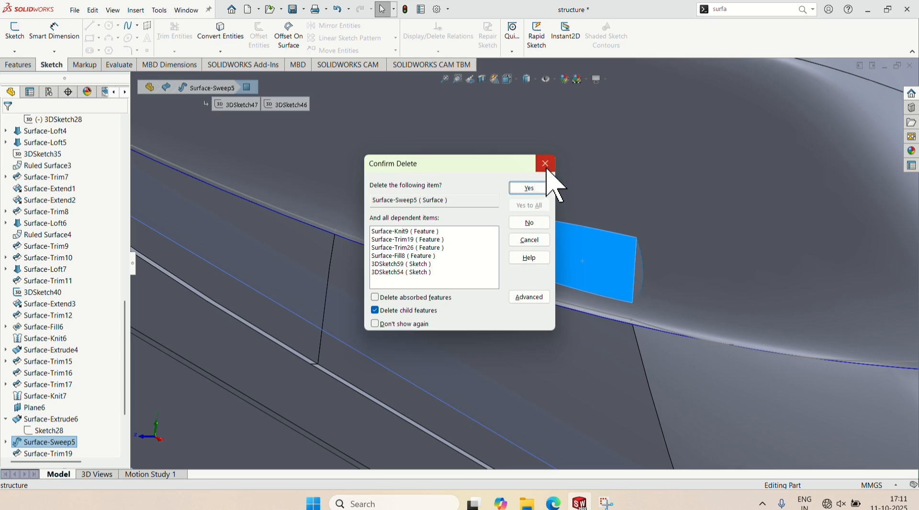
left_click(544, 189)
Open the Surface-Sweep5 definition and review its profile, path and preview against the curved side surface.
left_click(613, 275)
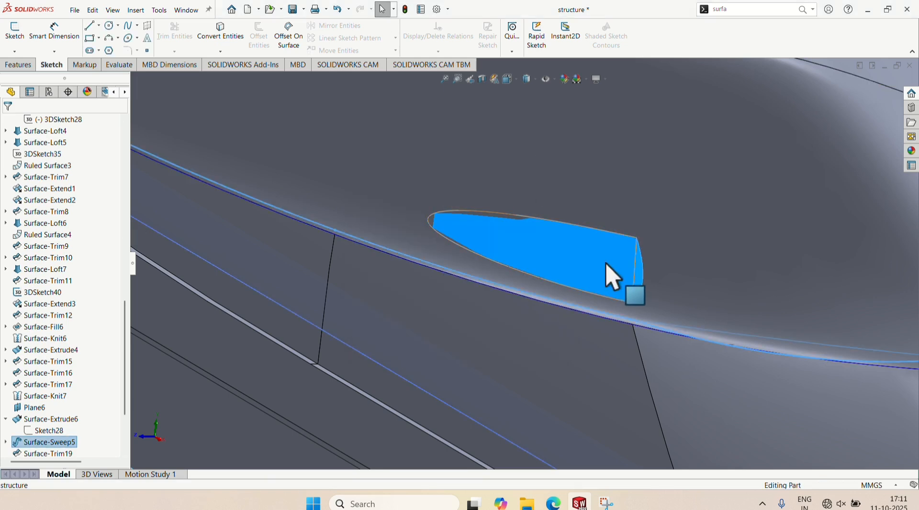
right_click(612, 274)
key("Escape")
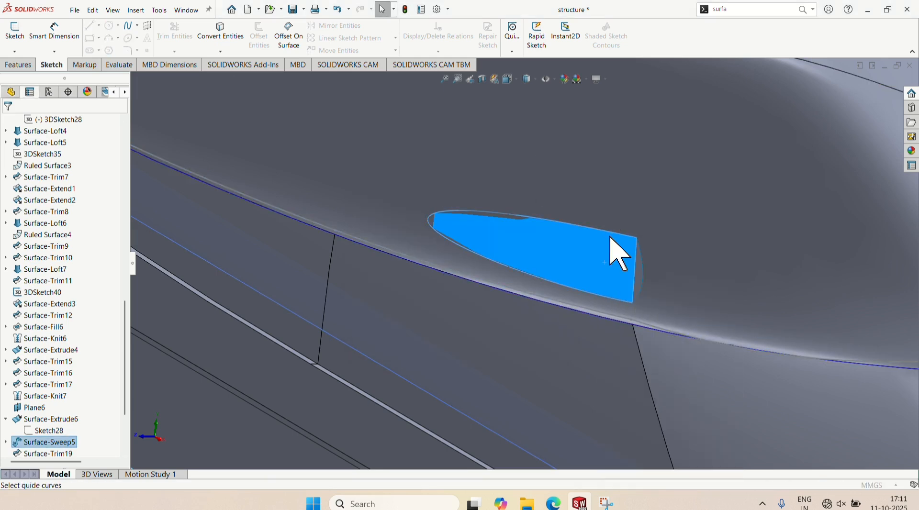
middle_click_drag(602, 264, 613, 293)
scroll(608, 288, "up", 5)
middle_click_drag(572, 256, 551, 275)
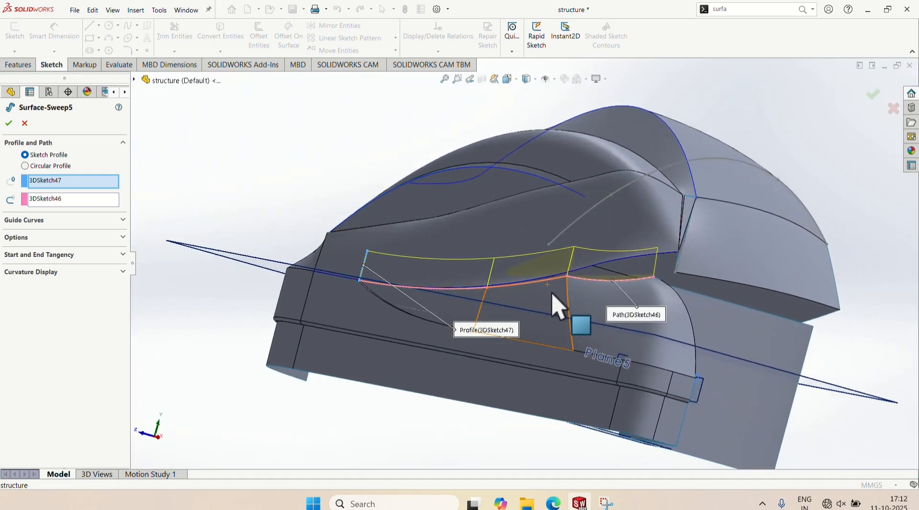
scroll(551, 271, "down", 3)
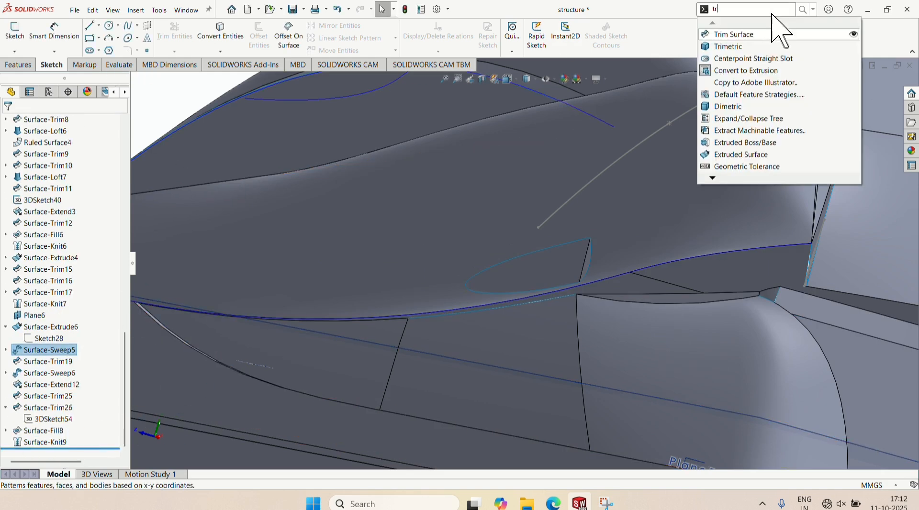
Try to trim away the small leftover sweep patch with a standard trim, using Surface-Knit9 instead of Surface-Sweep5 as the trim tool.
left_click(775, 35)
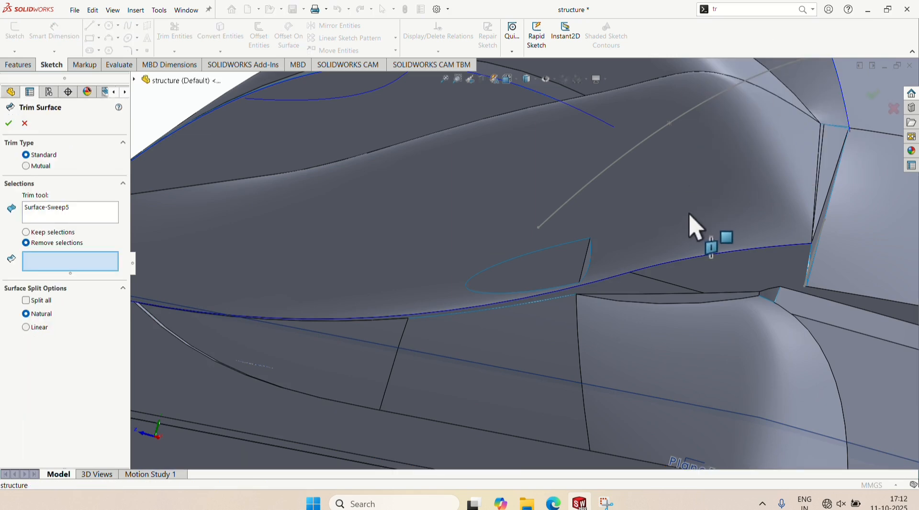
right_click(48, 213)
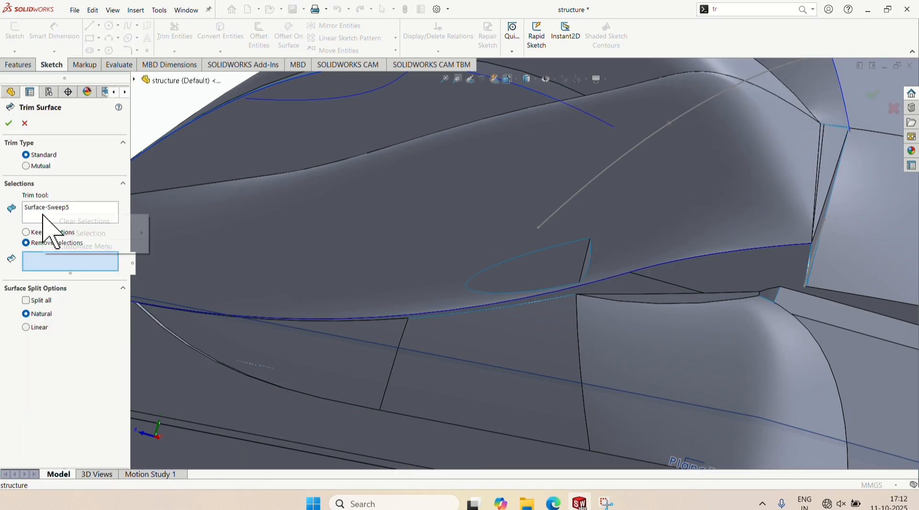
left_click(77, 220)
left_click(371, 245)
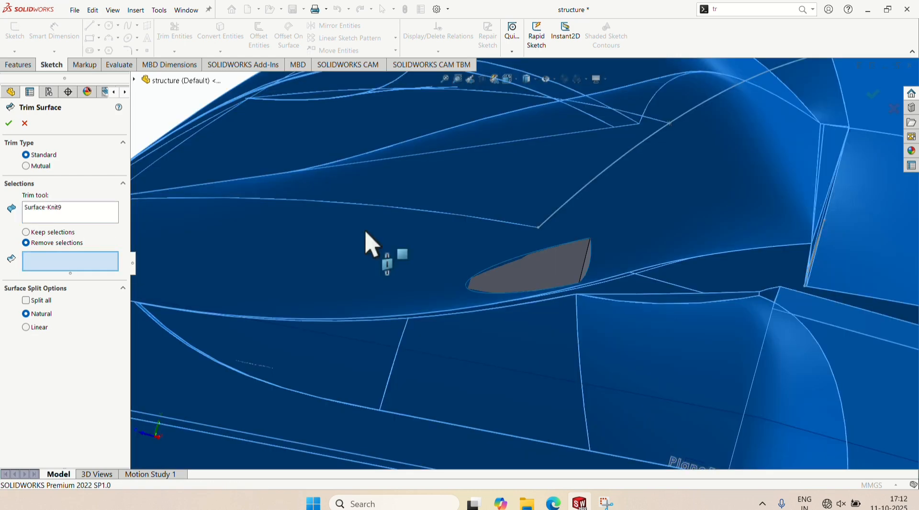
left_click(519, 290)
left_click(534, 262)
left_click(574, 279)
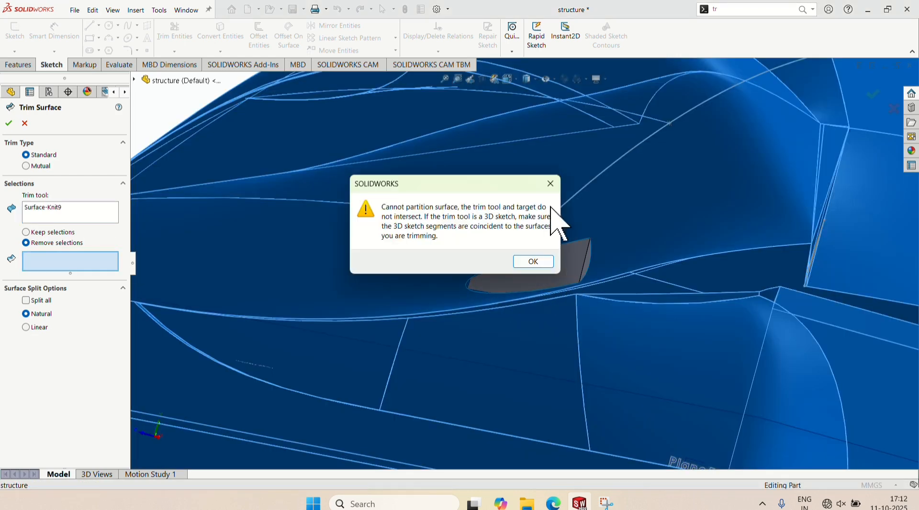
key("Return")
left_click(25, 124)
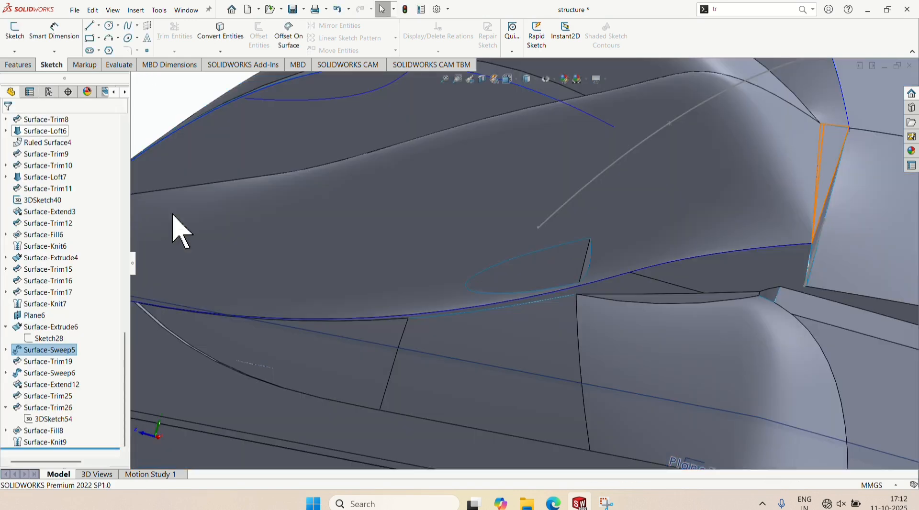
Reopen the Surface-Sweep5 definition and inspect where the sweep preview crosses the curved side surface.
left_click(524, 268)
right_click(526, 266)
left_click(530, 238)
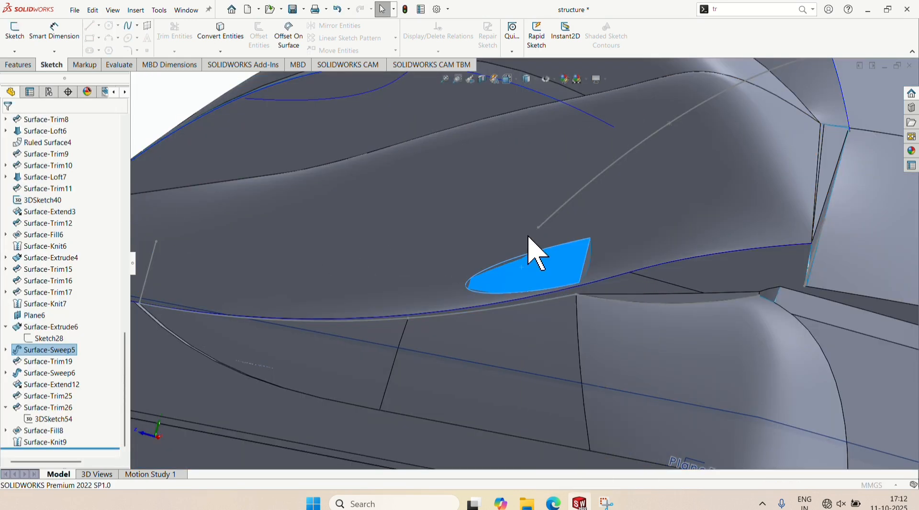
middle_click_drag(517, 293, 442, 328)
scroll(441, 325, "down", 3)
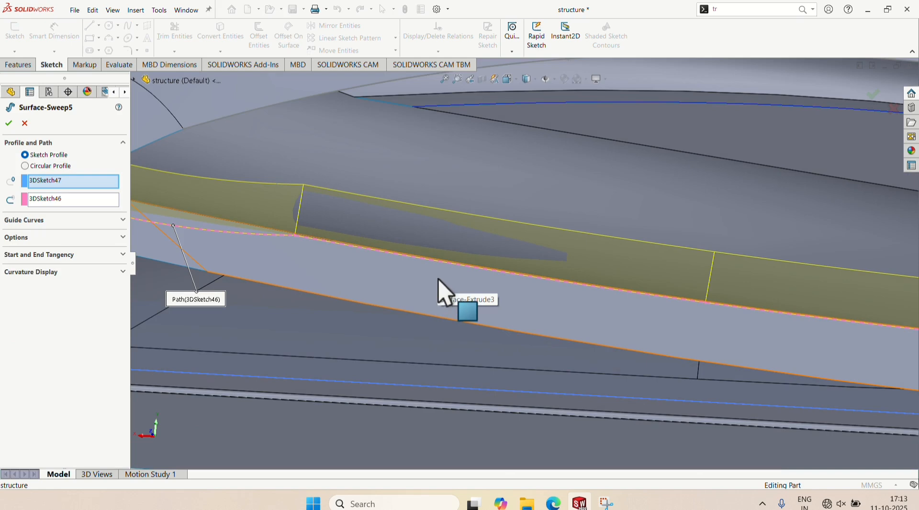
middle_click_drag(448, 287, 508, 282)
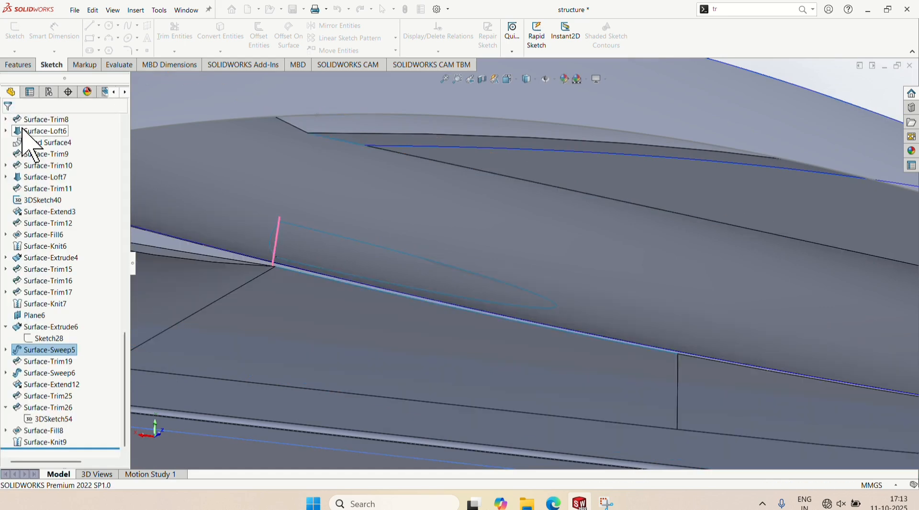
Examine how the leftover sweep patch meets the Surface-Fill3 face and check the surrounding surfaces from several angles.
middle_click_drag(359, 293, 390, 278)
left_click(380, 268)
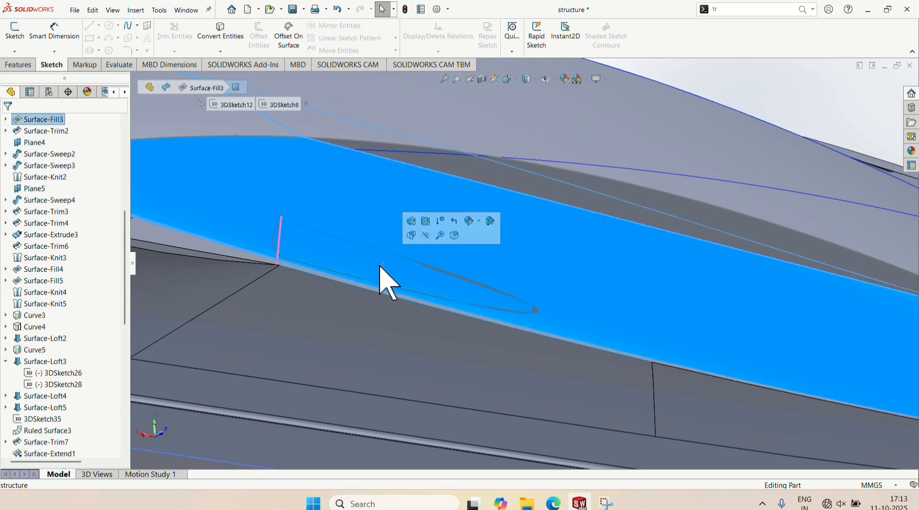
scroll(499, 295, "down", 3)
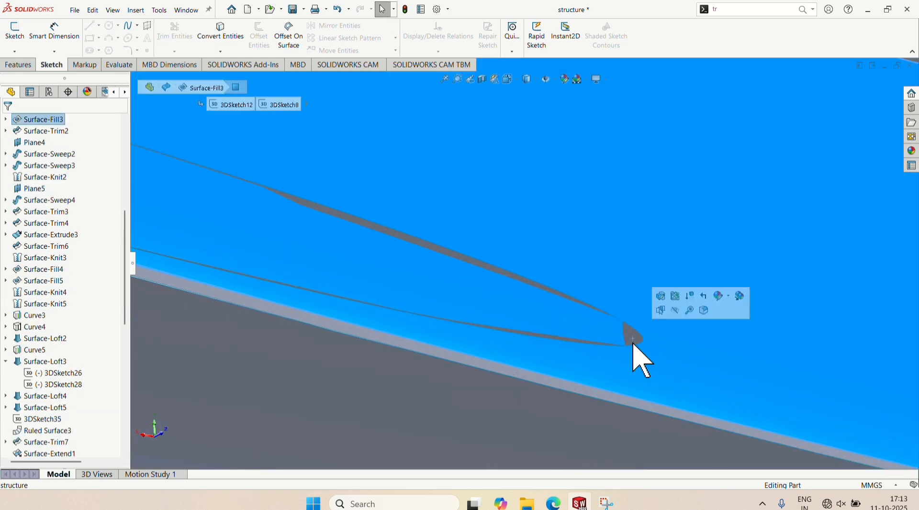
scroll(646, 368, "up", 5)
left_click(510, 425)
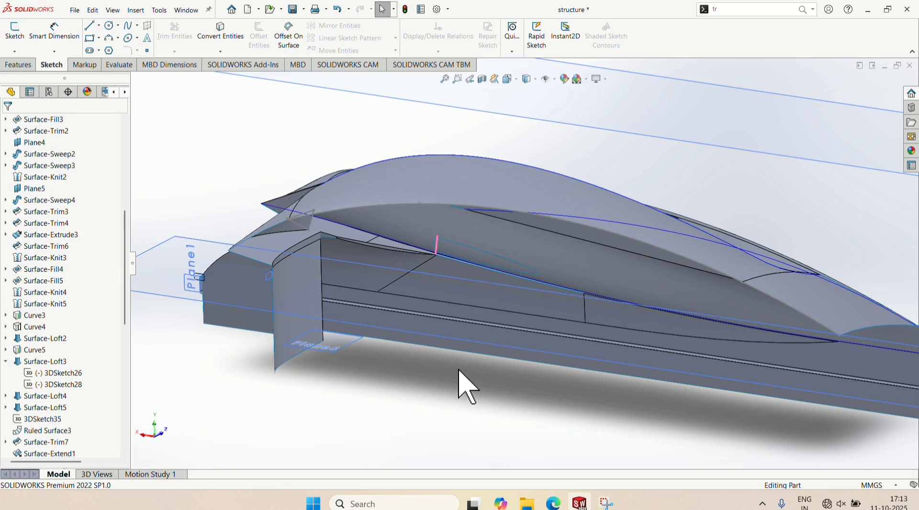
scroll(478, 293, "down", 3)
mouse_move(477, 293)
middle_mouse_down()
mouse_move(390, 297)
mouse_move(663, 201)
middle_mouse_up()
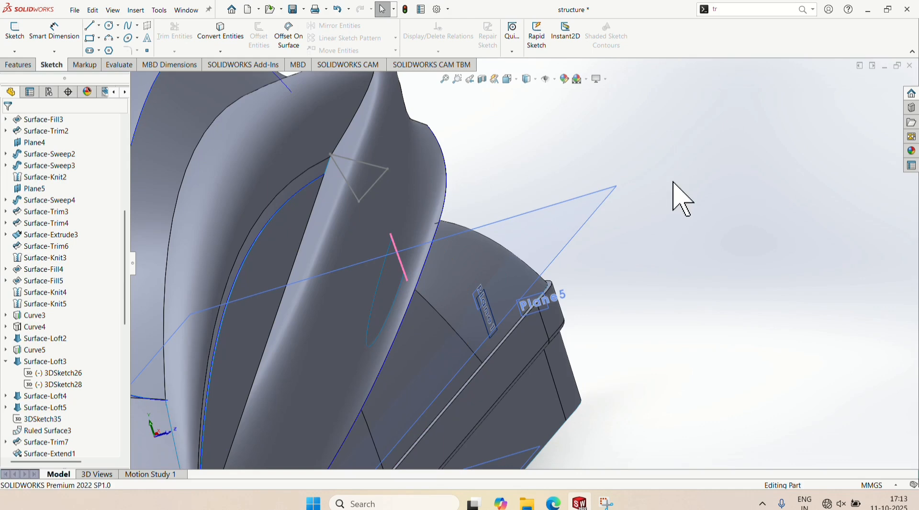
middle_click_drag(682, 267, 650, 288)
scroll(649, 299, "up", 6)
scroll(353, 290, "down", 5)
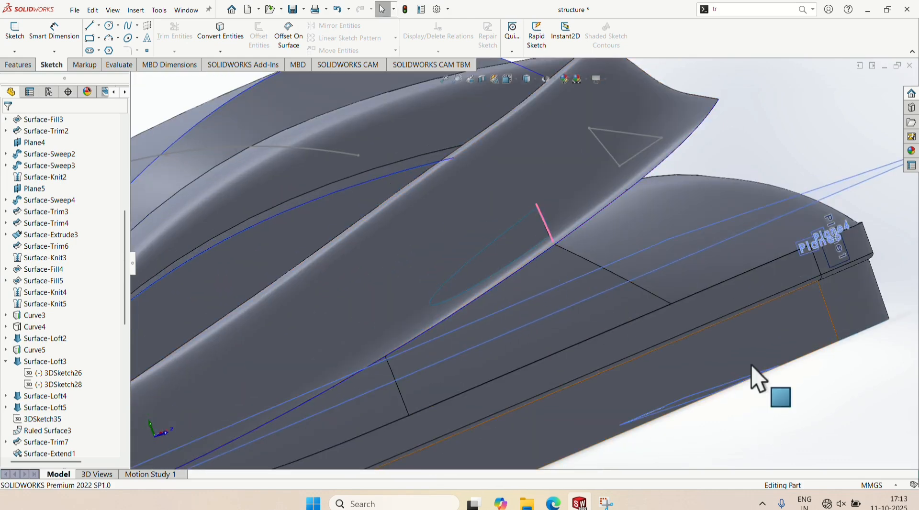
scroll(379, 224, "down", 2)
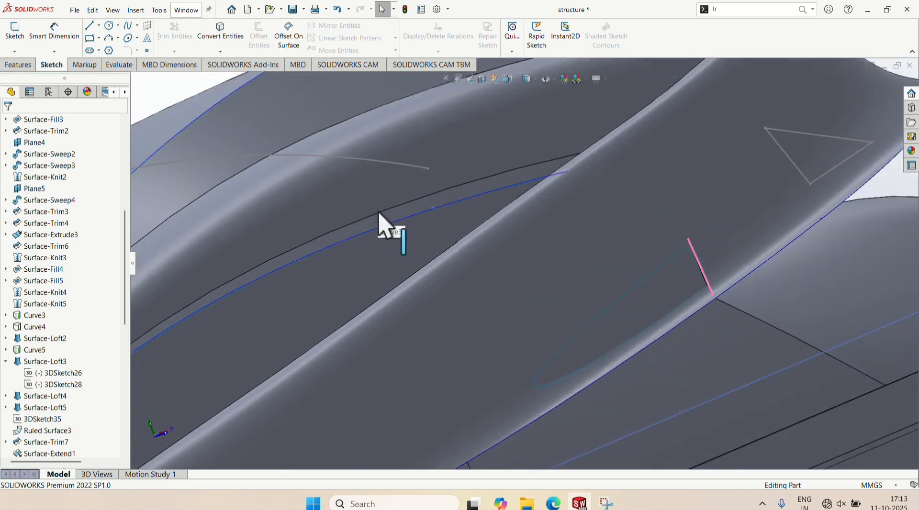
scroll(385, 216, "up", 5)
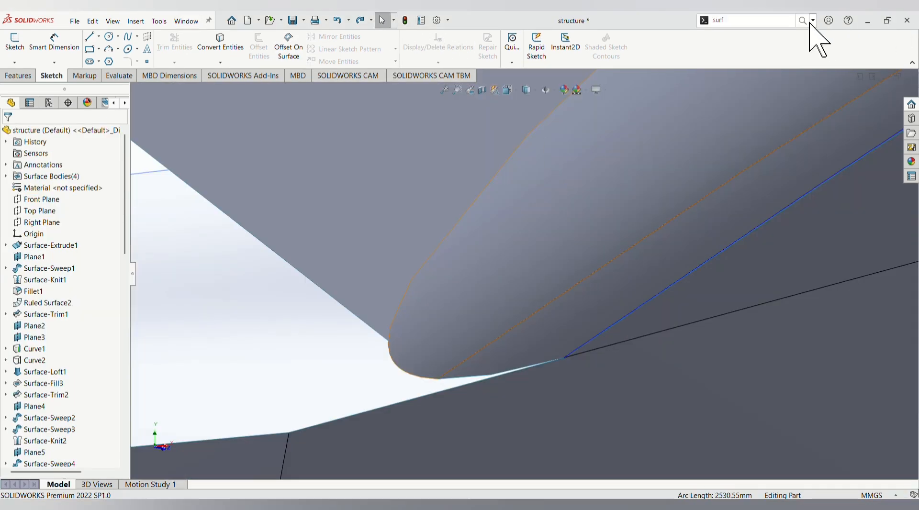
Try to extend the surface from its open slanted edge by a distance of 100 mm, using the Same surface extension type.
left_click(804, 23)
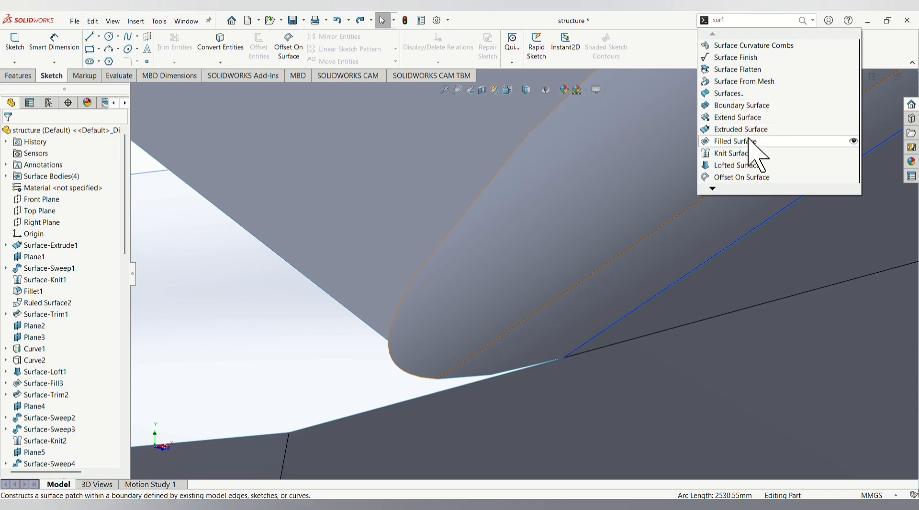
left_click(747, 117)
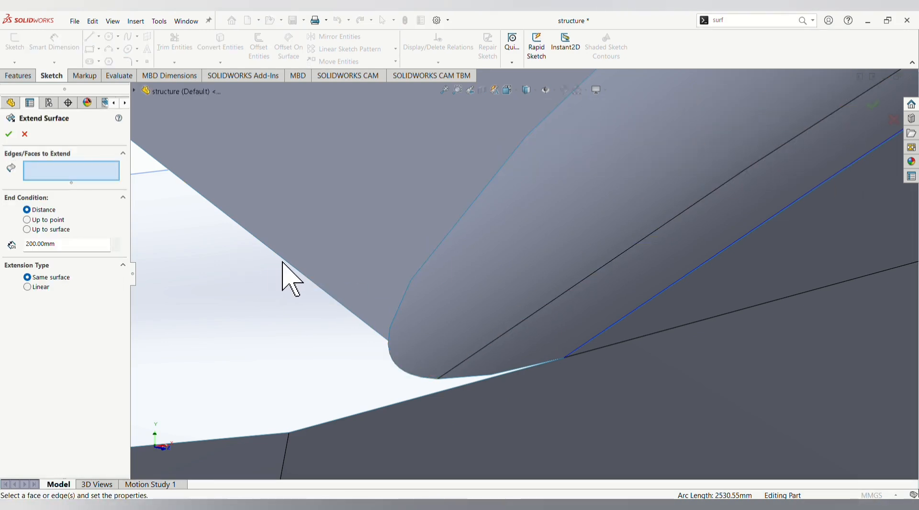
left_click(296, 270)
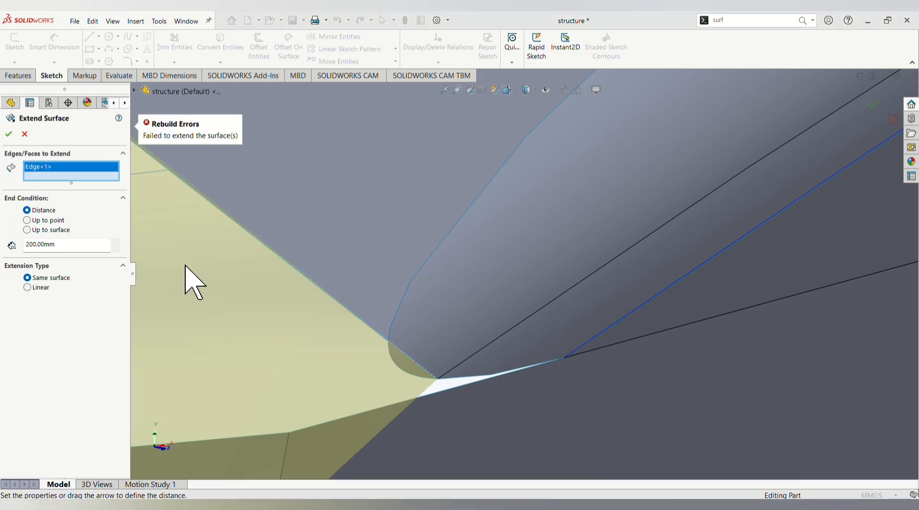
scroll(365, 268, "up", 6)
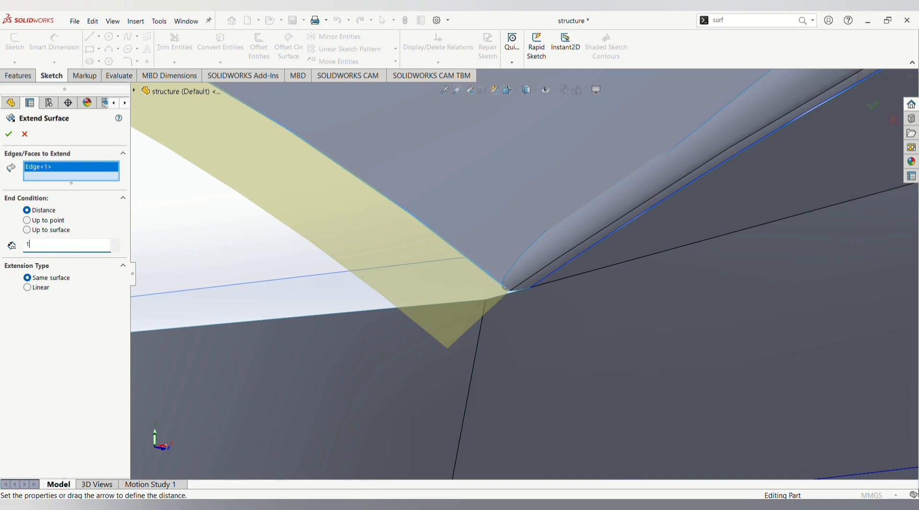
key("Return")
left_click(9, 134)
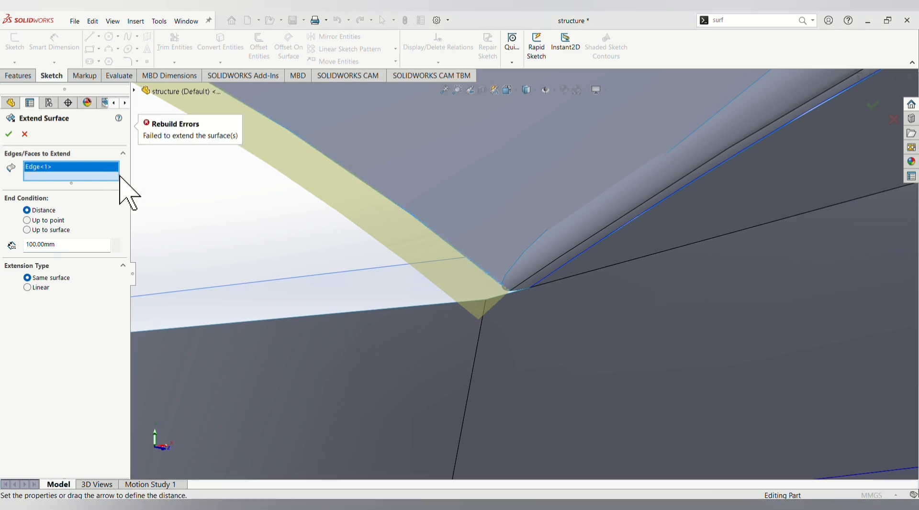
Set the surface extension distance to 50000 mm.
left_click_drag(66, 252, 2, 254)
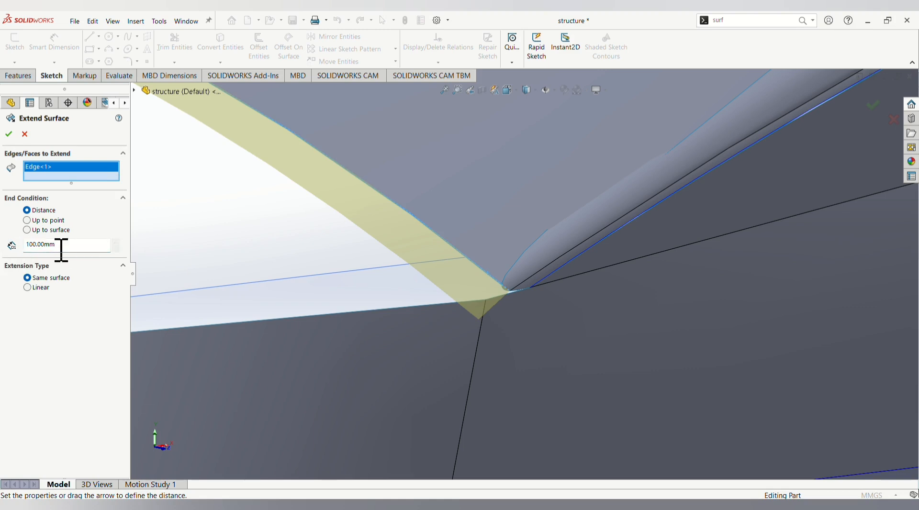
type("50000")
key("Return")
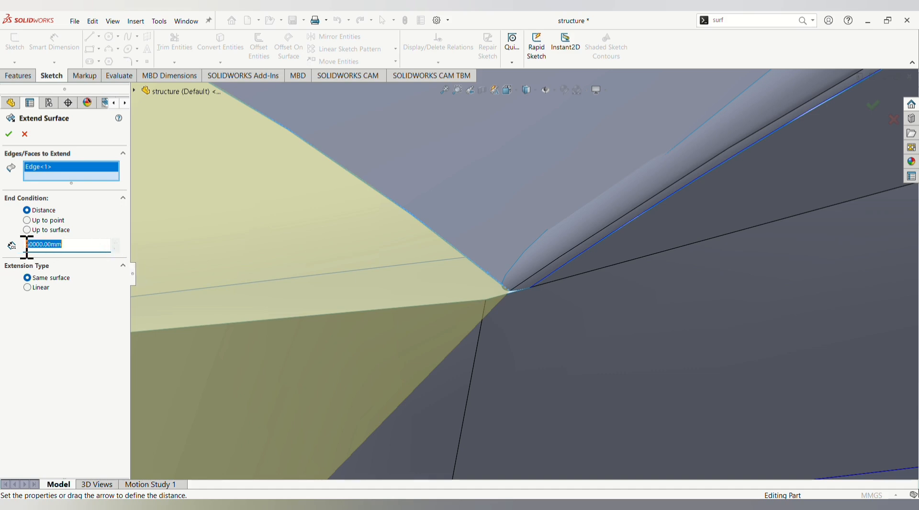
Try to extend the surface by 50 mm from the slanted edge together with the neighbouring curved edge, using the Same surface type.
type("50")
key("Return")
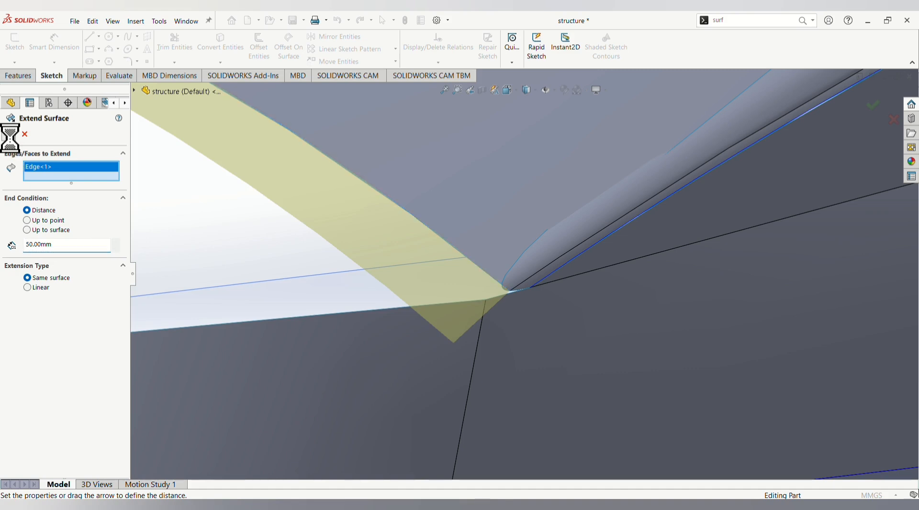
left_click(8, 134)
scroll(504, 297, "down", 3)
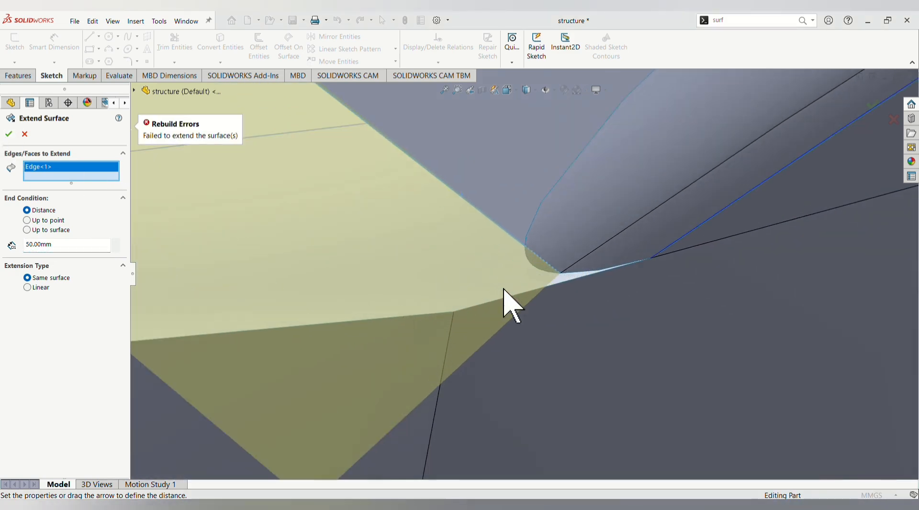
left_click(546, 286)
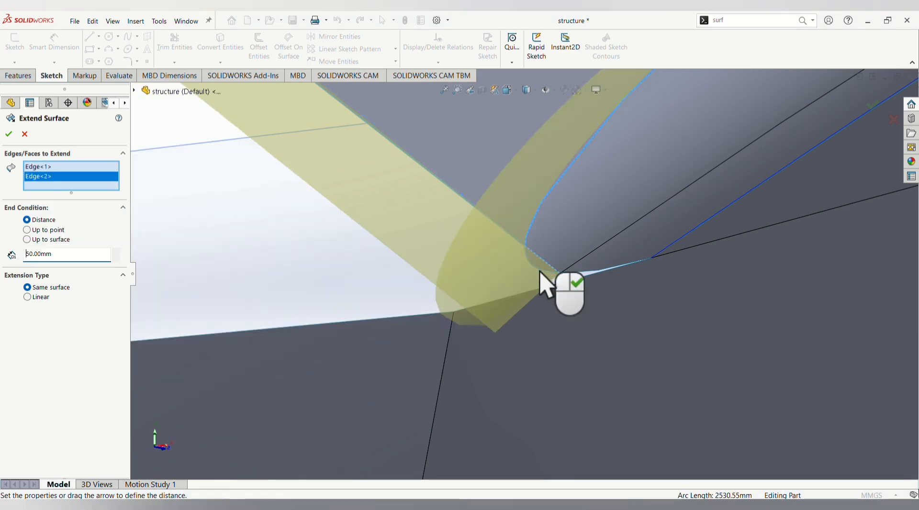
left_click(9, 134)
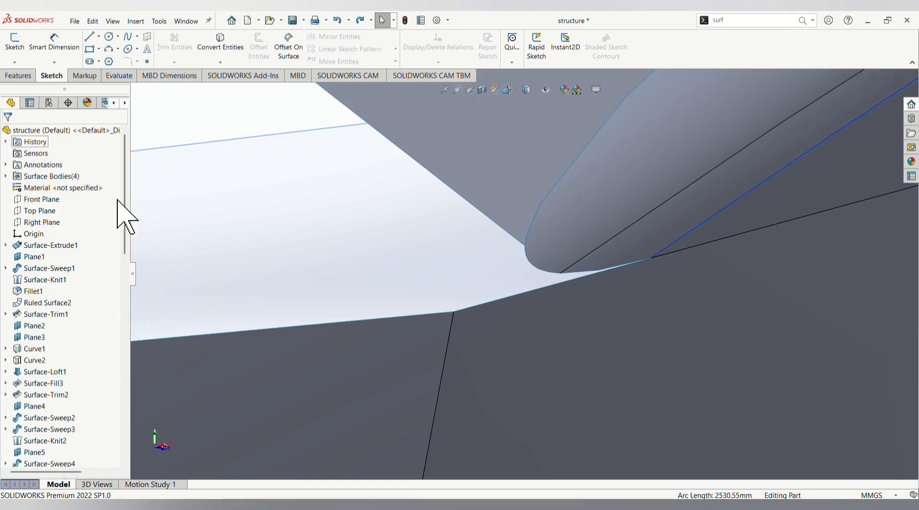
Create a sketch on the Front Plane by converting the base's long upper edge and the short edge adjoining it at the corner gap.
scroll(524, 273, "up", 8)
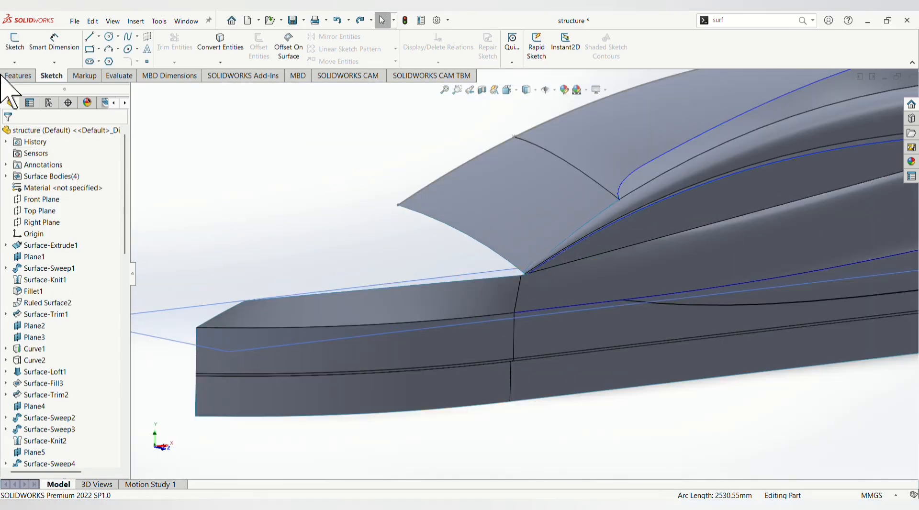
left_click(47, 199)
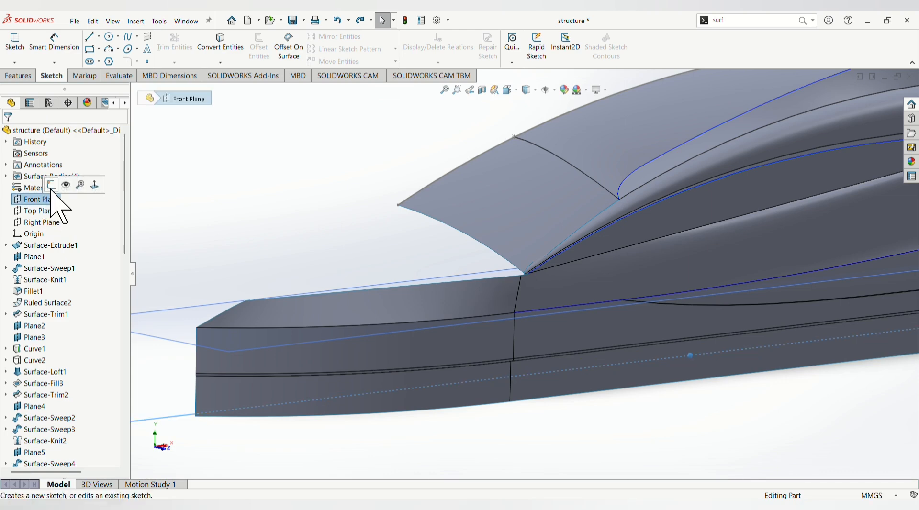
left_click(56, 186)
left_click(221, 47)
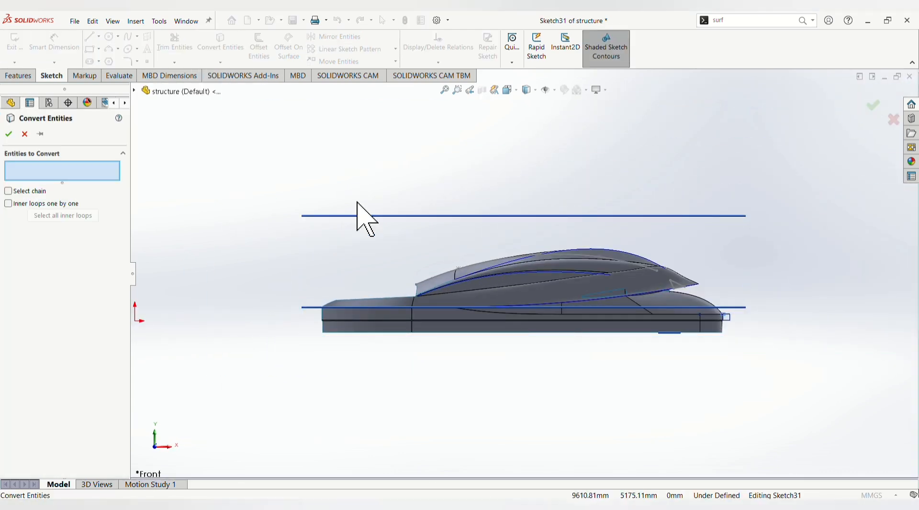
scroll(386, 299, "down", 3)
left_click(386, 290)
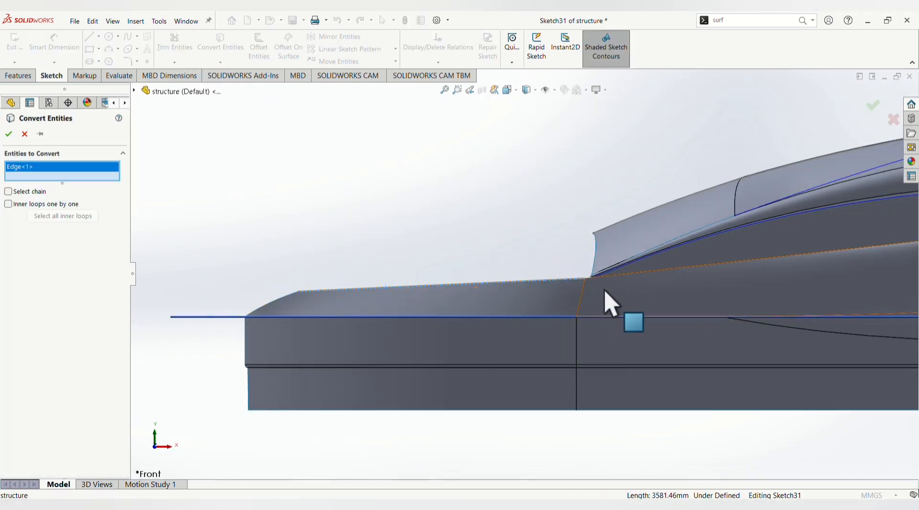
scroll(547, 281, "down", 5)
scroll(547, 283, "down", 1)
left_click(575, 287)
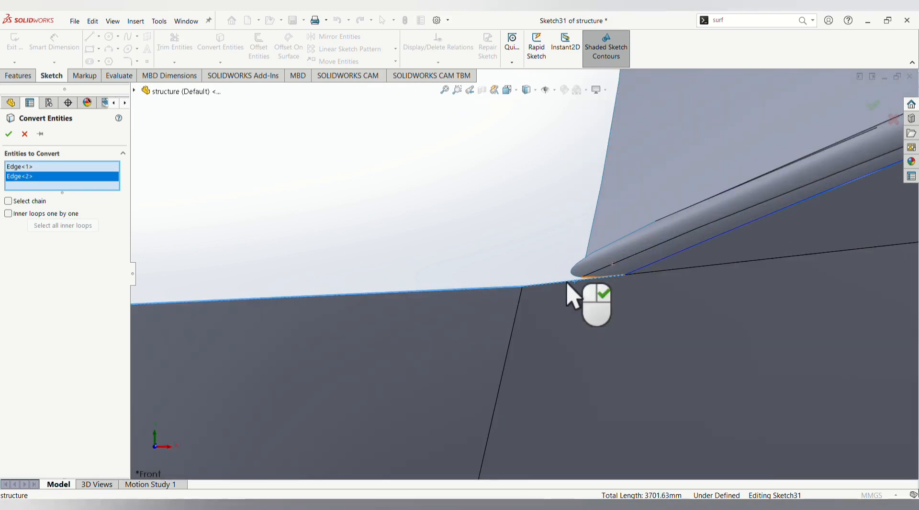
left_click(9, 135)
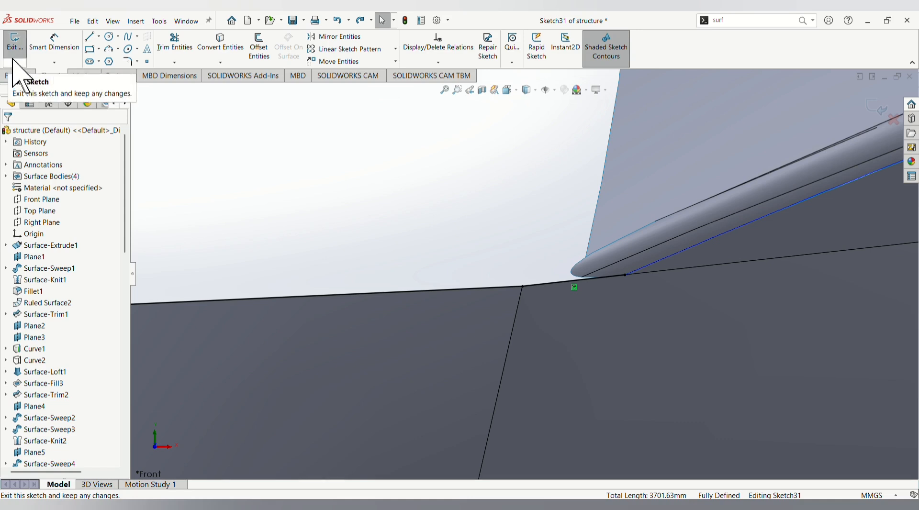
left_click(15, 42)
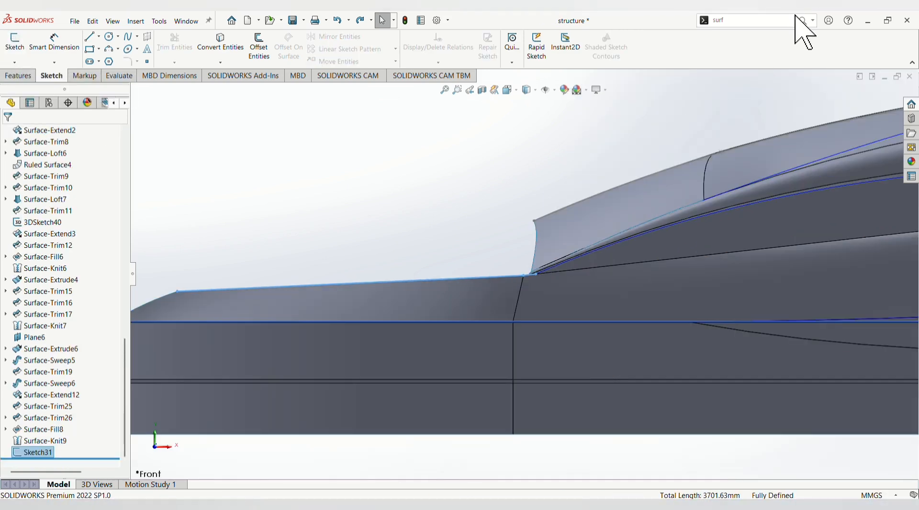
Search the commands for "surface ex".
left_click(759, 23)
type("s")
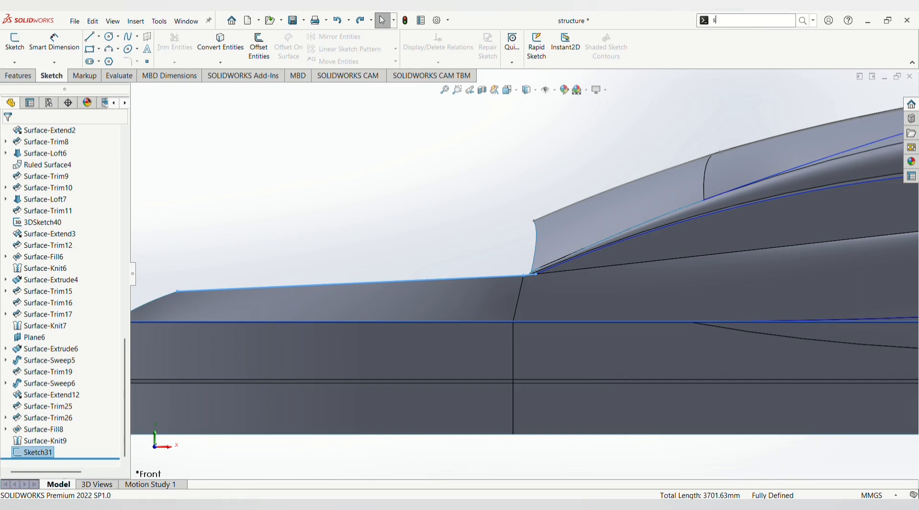
type("urface")
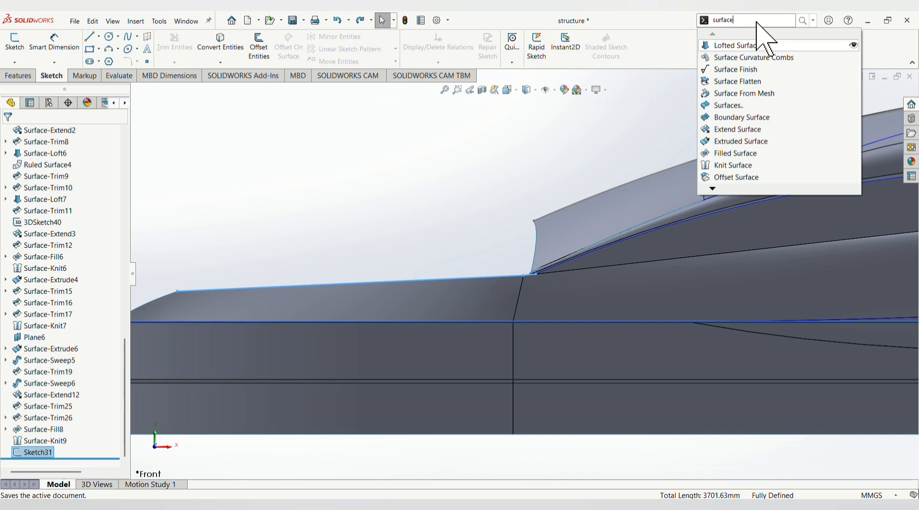
type(" ex")
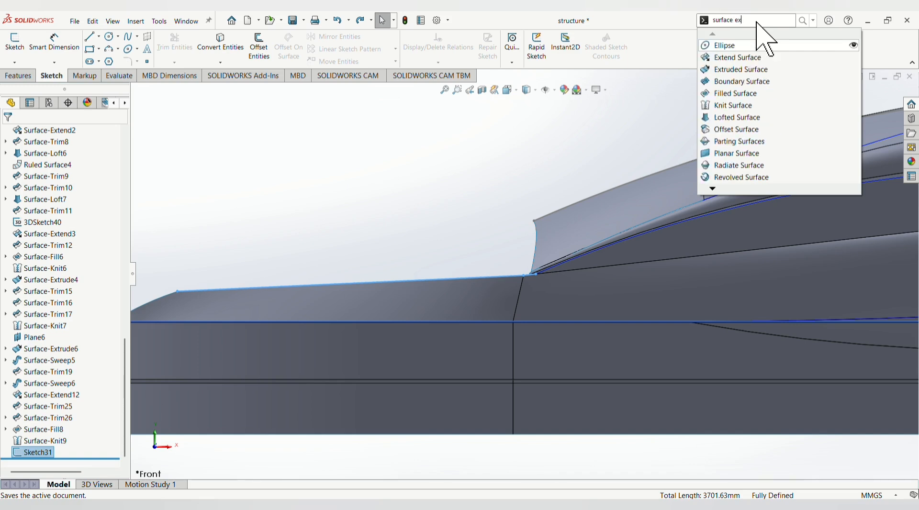
left_click(738, 59)
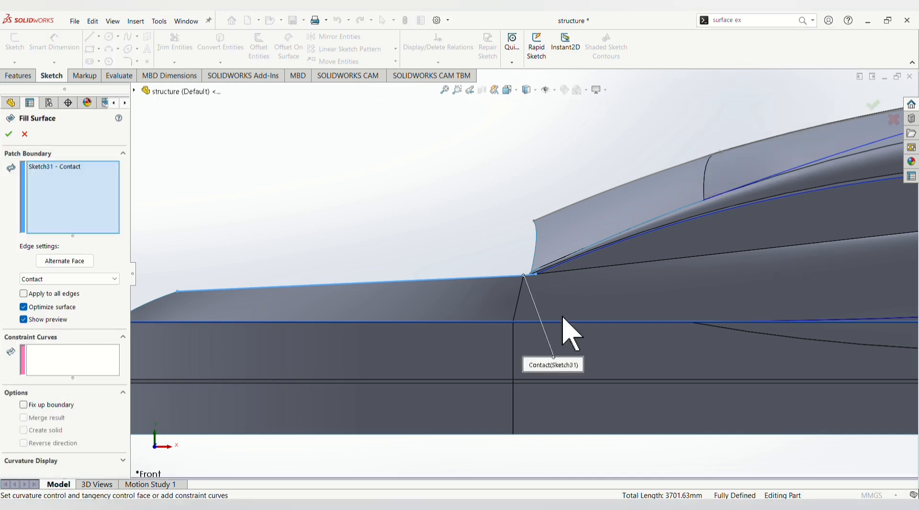
scroll(479, 307, "down", 2)
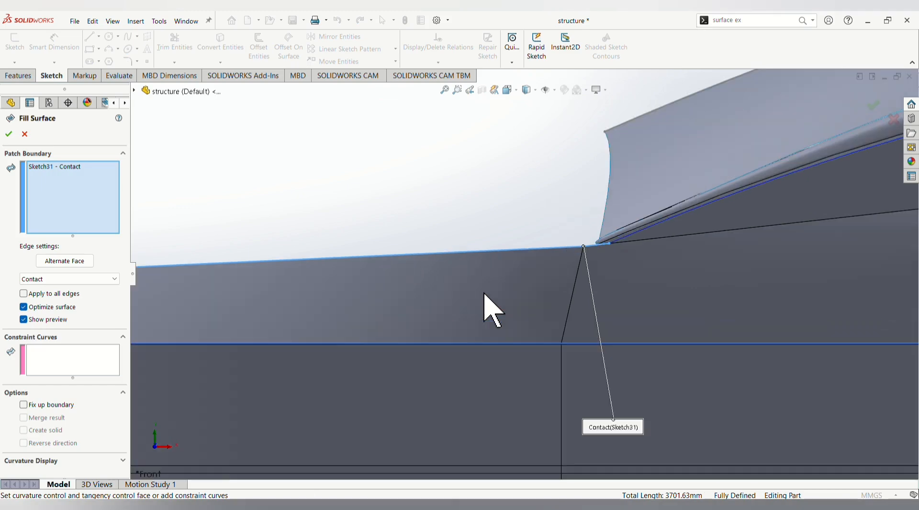
left_click(24, 134)
Extrude the converted edge sketch as a surface with a Blind depth of 3000 mm.
left_click(803, 20)
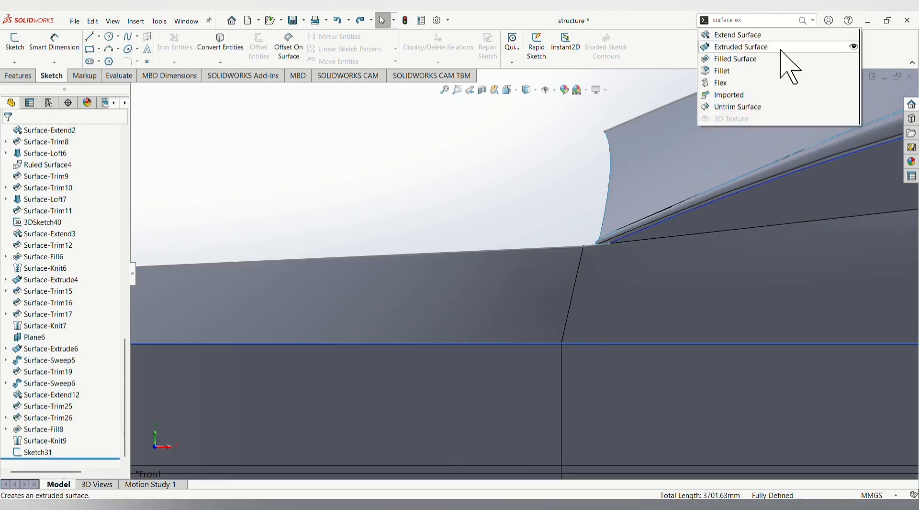
left_click(780, 46)
left_click(574, 248)
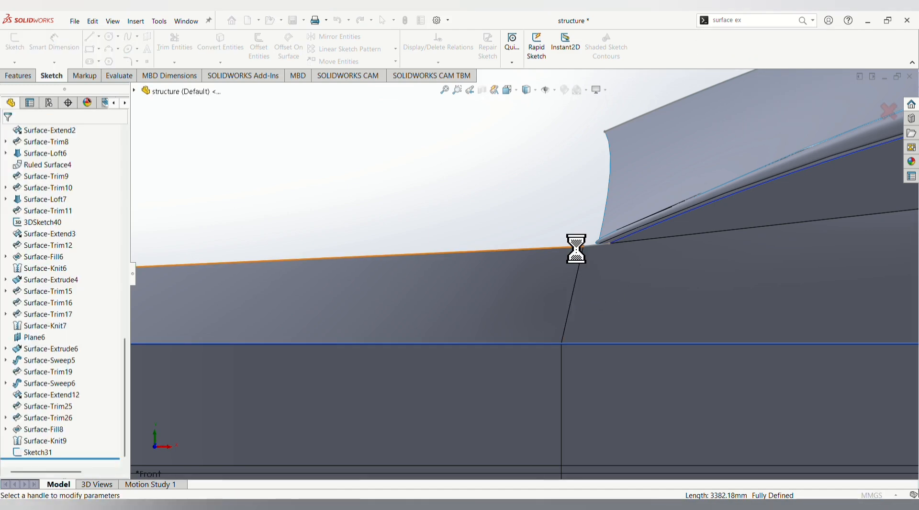
scroll(488, 275, "down", 5)
scroll(618, 294, "down", 5)
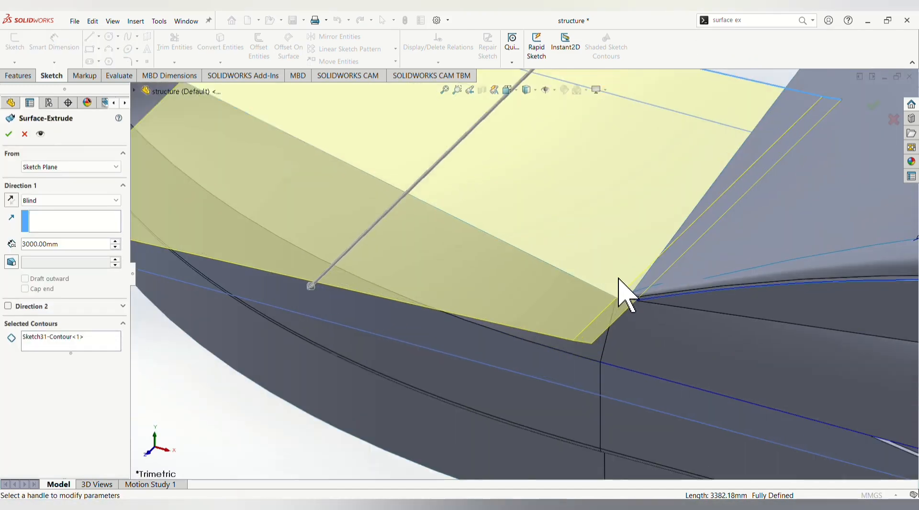
middle_click_drag(636, 297, 410, 139)
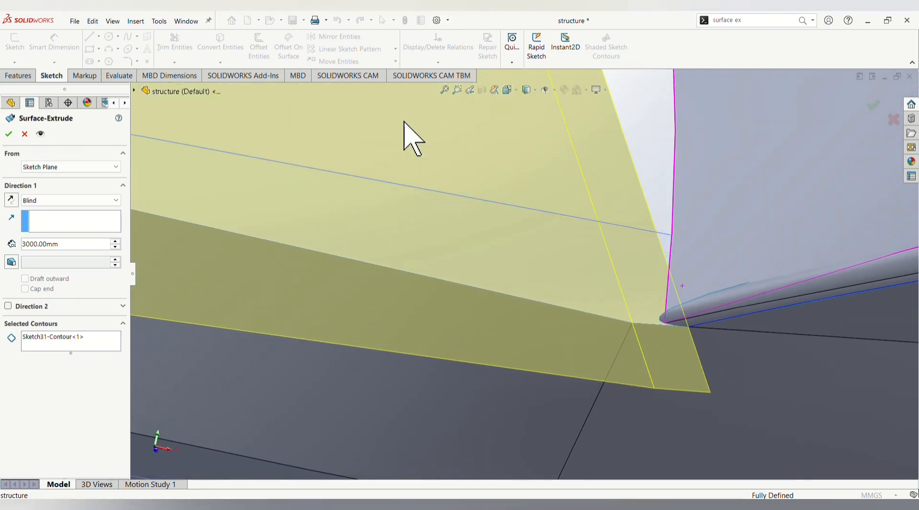
left_click(8, 134)
Start a 3D sketch and convert the open curved end edge of the upper surface facing the corner gap.
scroll(581, 310, "up", 8)
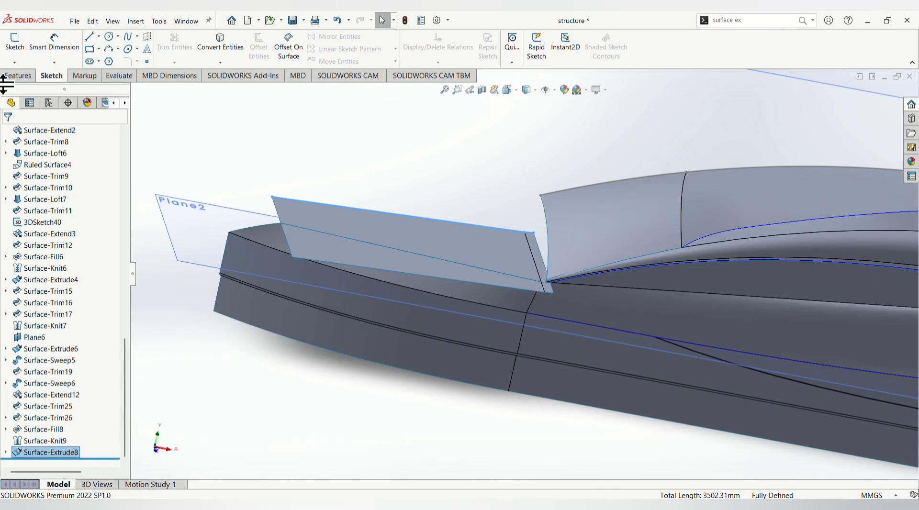
left_click(18, 64)
left_click(35, 89)
scroll(544, 270, "down", 5)
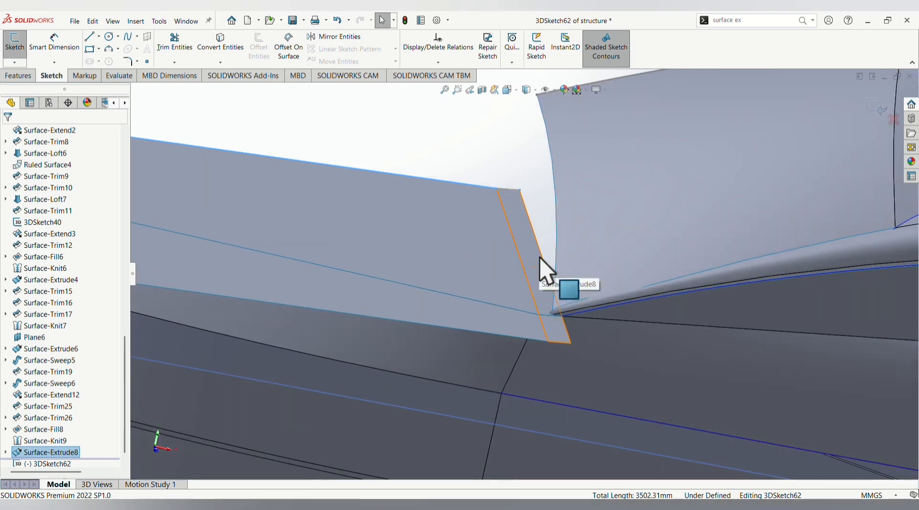
left_click(556, 263)
left_click(223, 47)
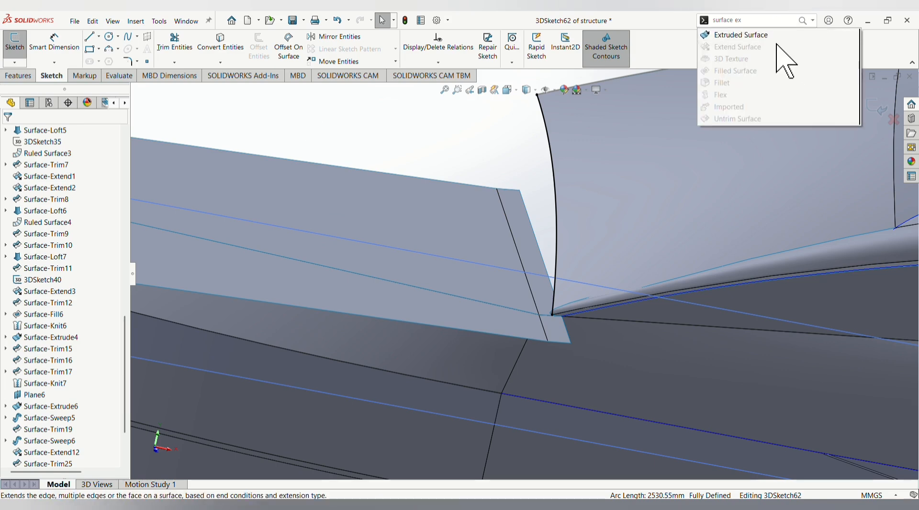
left_click(778, 37)
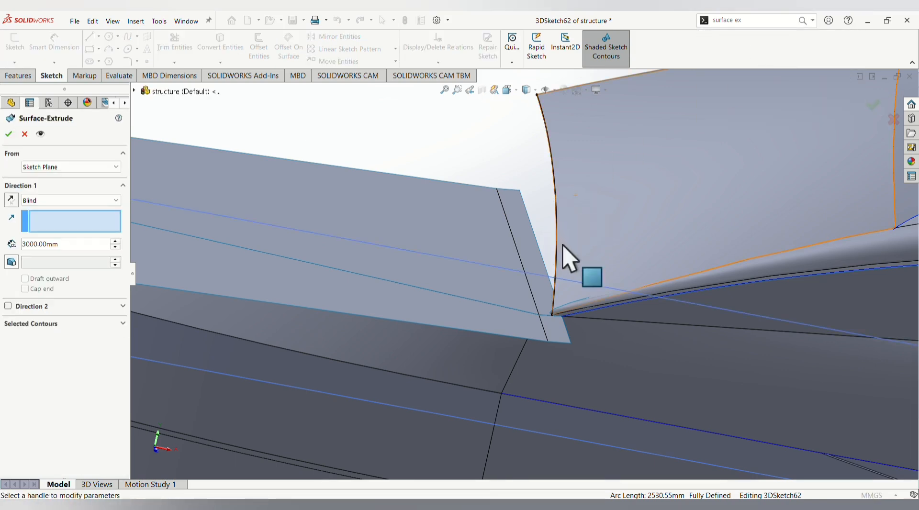
scroll(566, 257, "down", 5)
left_click(141, 92)
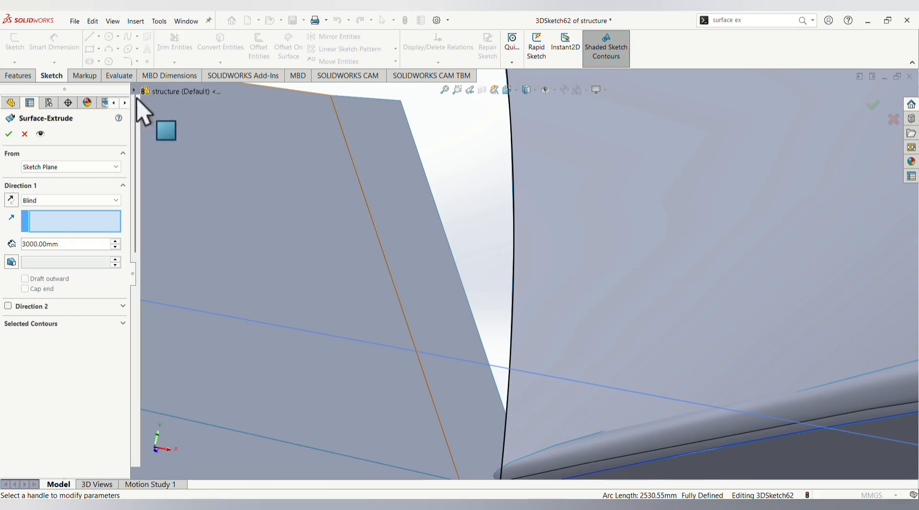
scroll(185, 175, "down", 10)
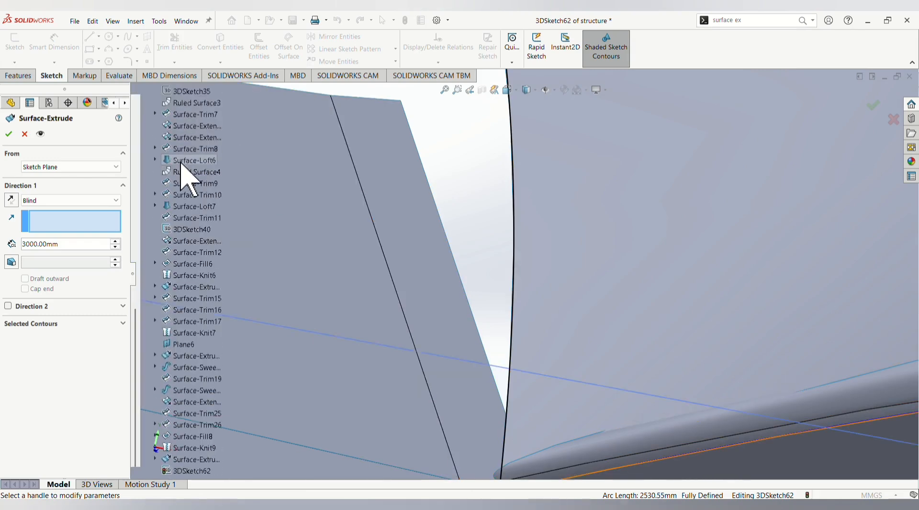
left_click(202, 474)
left_click(533, 261)
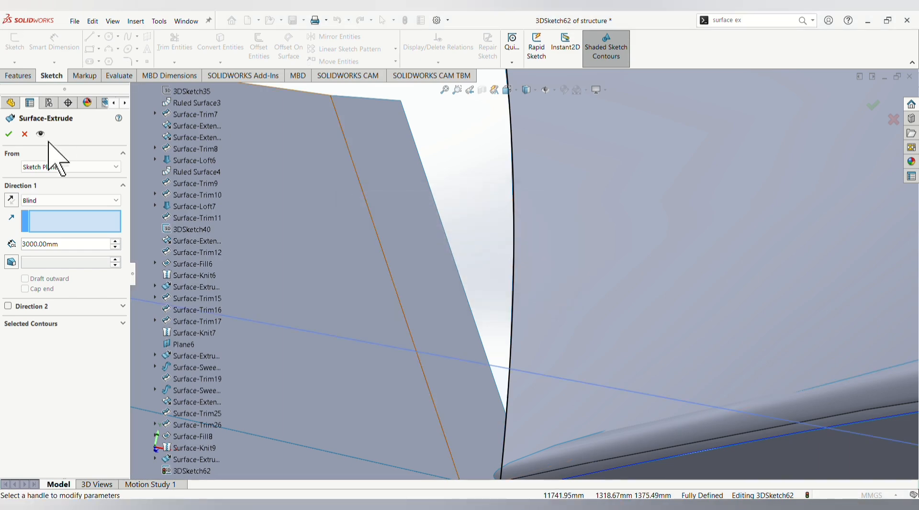
left_click(24, 134)
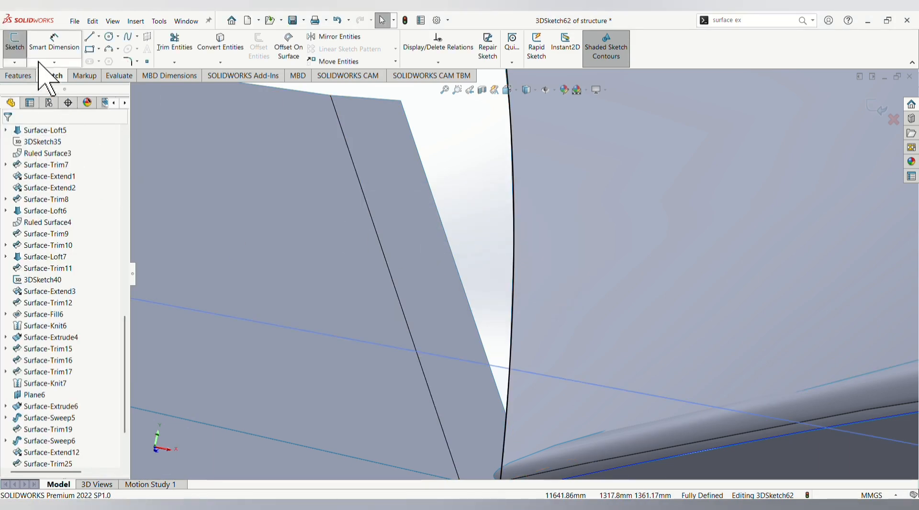
Finish the 3D sketch containing the converted curved end edge.
left_click(15, 63)
left_click(32, 74)
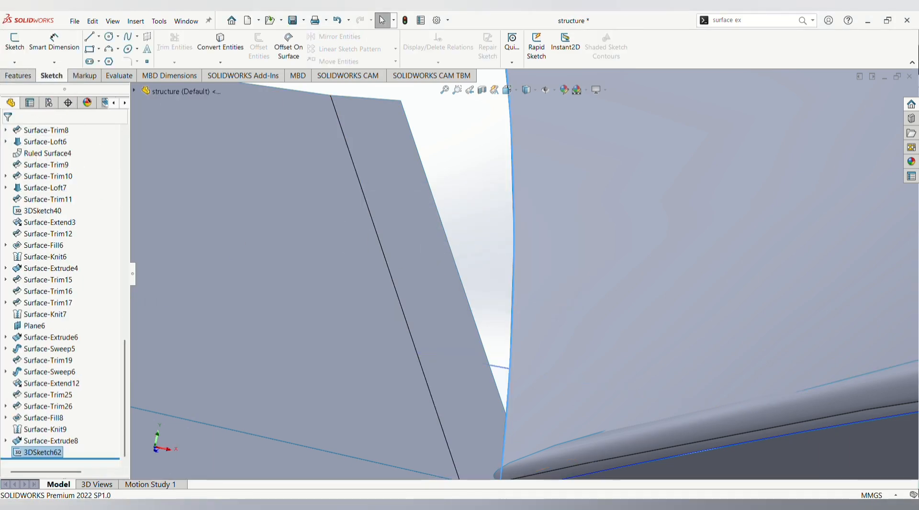
Try to extrude the converted curved edge sketch as a surface with a Blind depth of 10000000 mm.
left_click(803, 21)
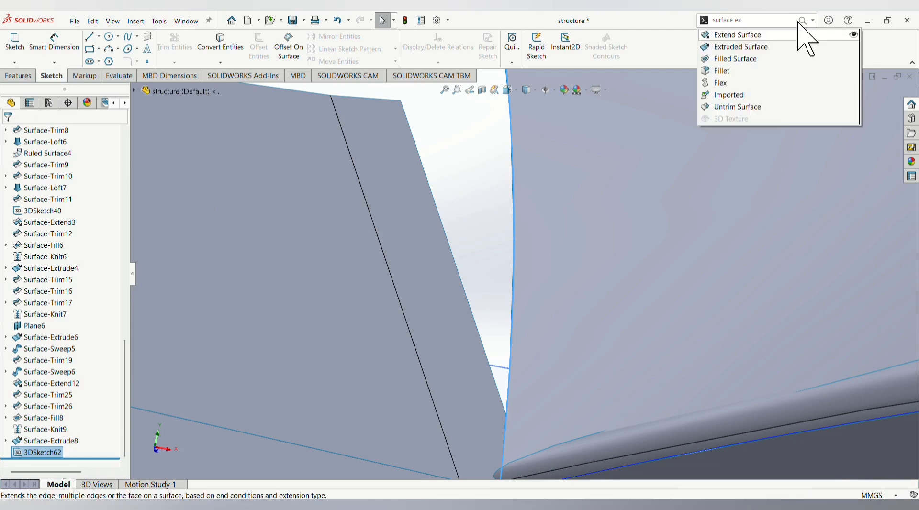
left_click(786, 46)
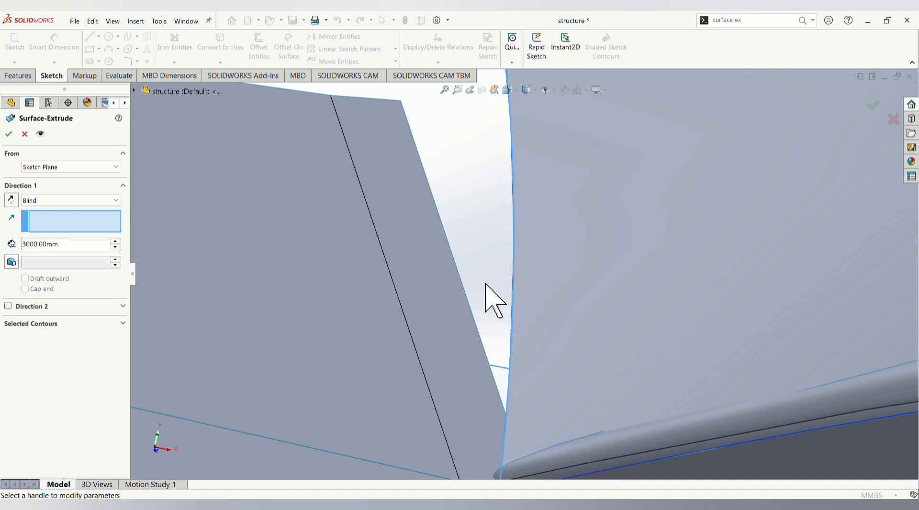
scroll(516, 309, "up", 6)
scroll(521, 342, "down", 11)
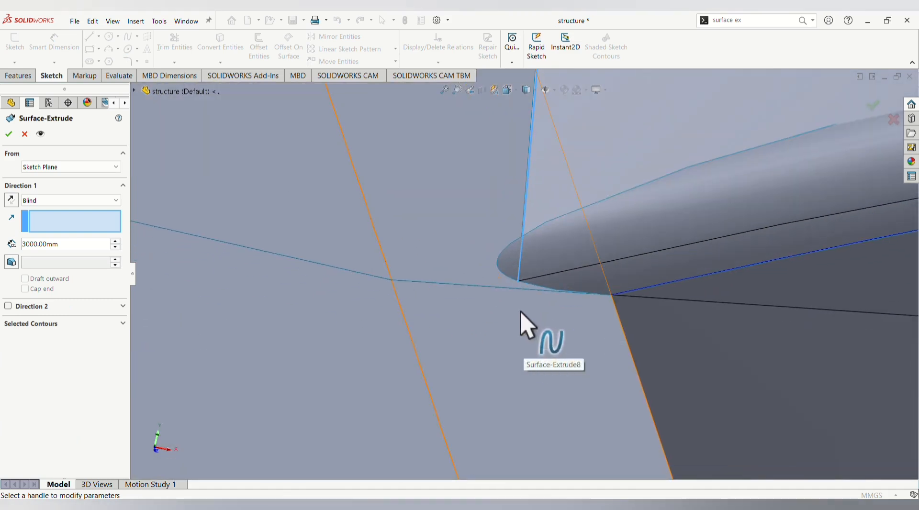
scroll(523, 276, "up", 4)
scroll(541, 235, "down", 4)
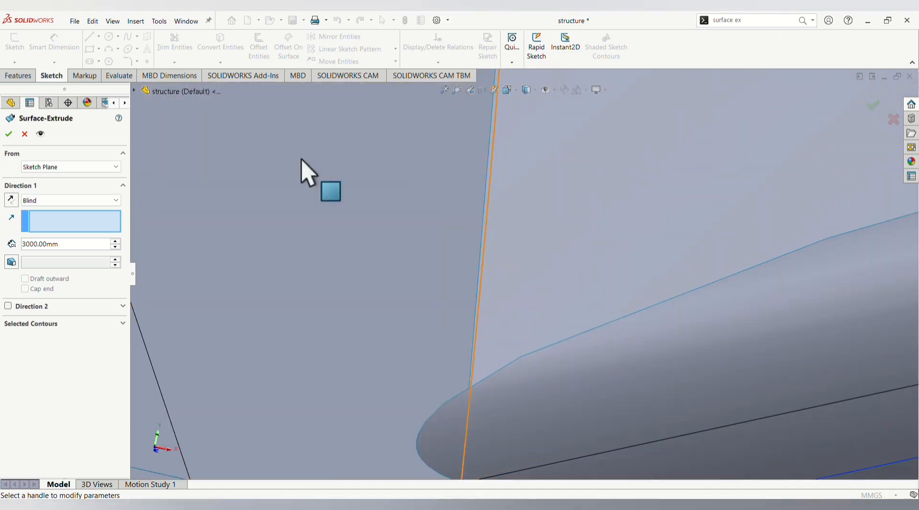
double_click(74, 247)
type("100000")
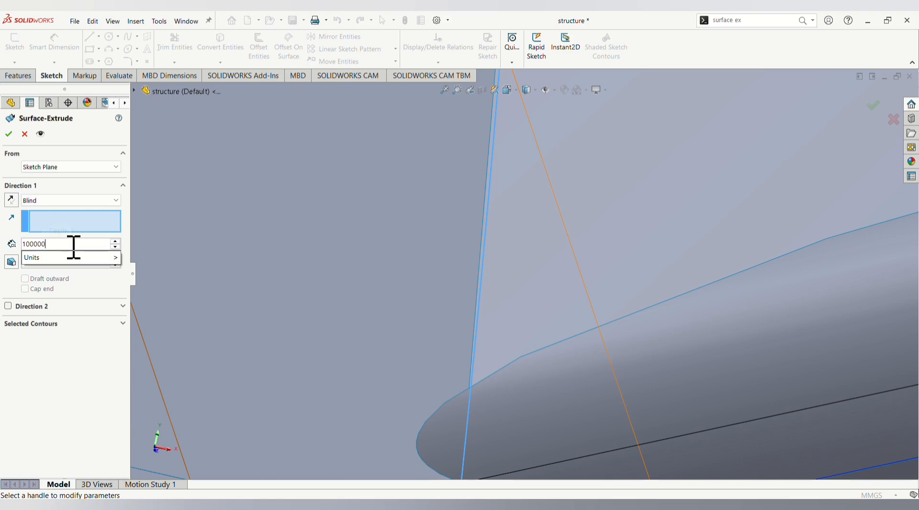
key("Return")
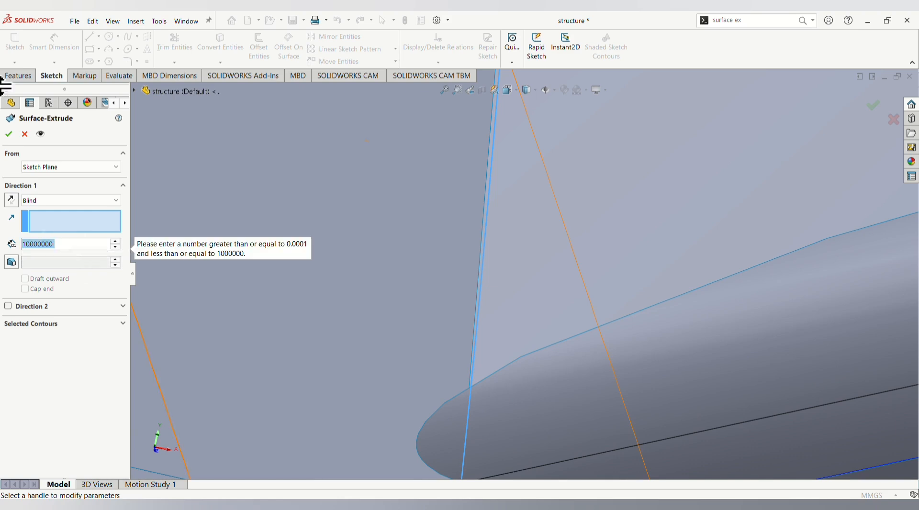
left_click(25, 135)
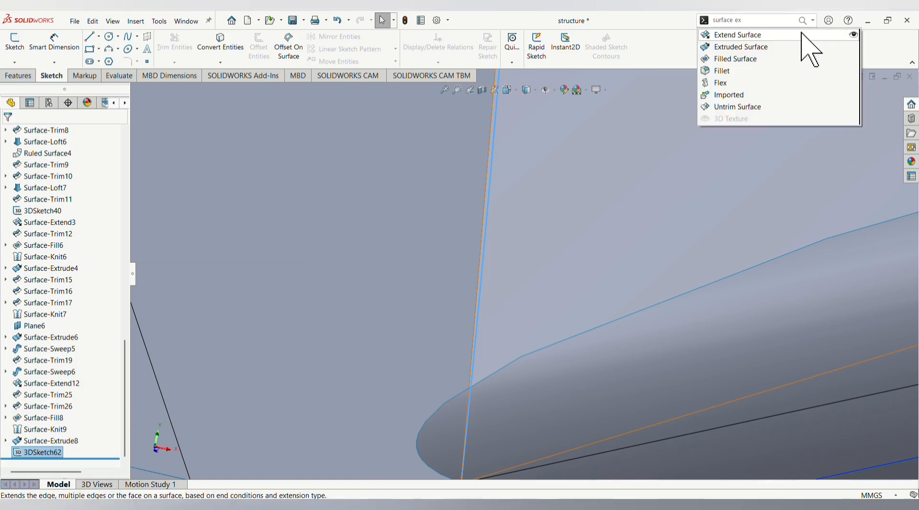
Try to extend the upper surface from its curved end edge by a distance of 200 mm with the Same surface extension type.
left_click(799, 33)
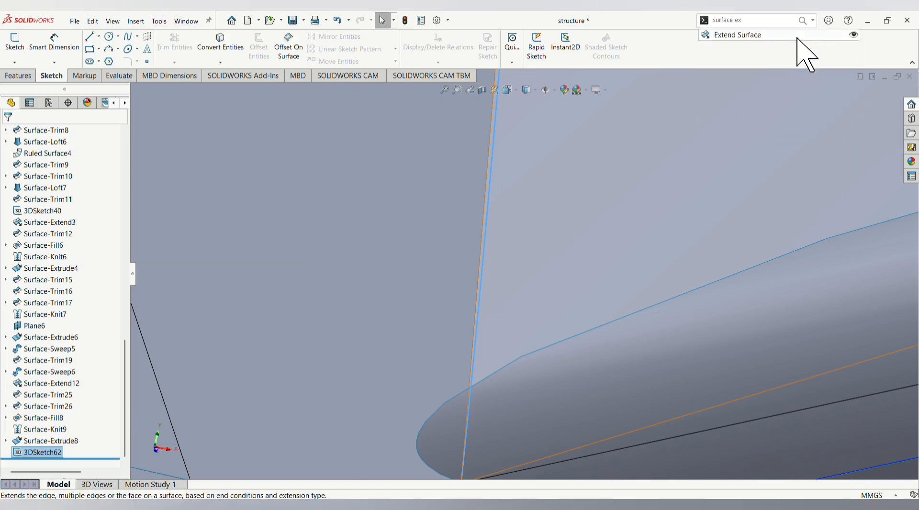
left_click(475, 308)
scroll(492, 265, "up", 12)
mouse_move(538, 219)
middle_mouse_down()
mouse_move(585, 195)
mouse_move(546, 215)
middle_mouse_up()
left_click(25, 134)
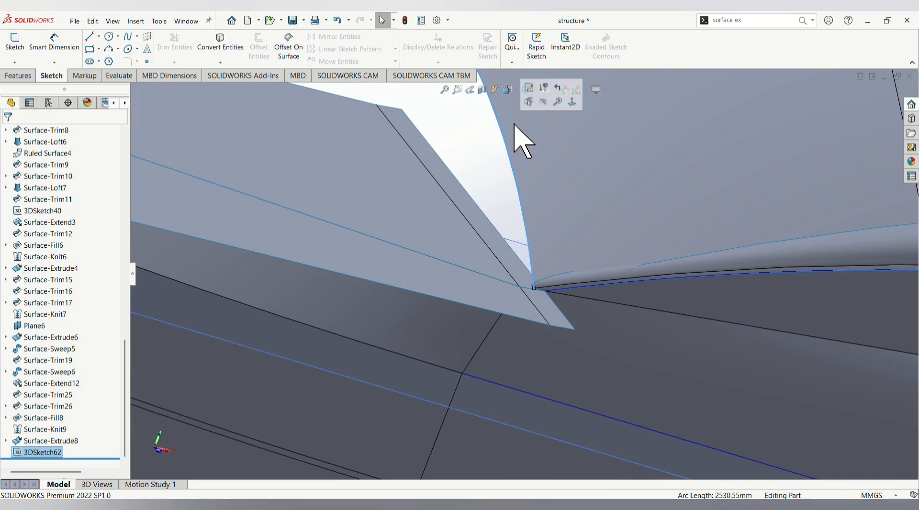
left_click(810, 20)
left_click(789, 38)
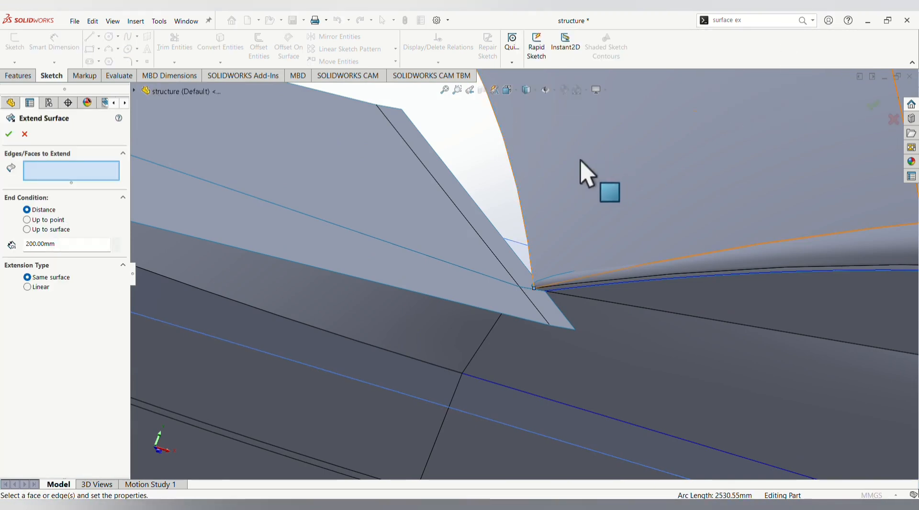
left_click(515, 182)
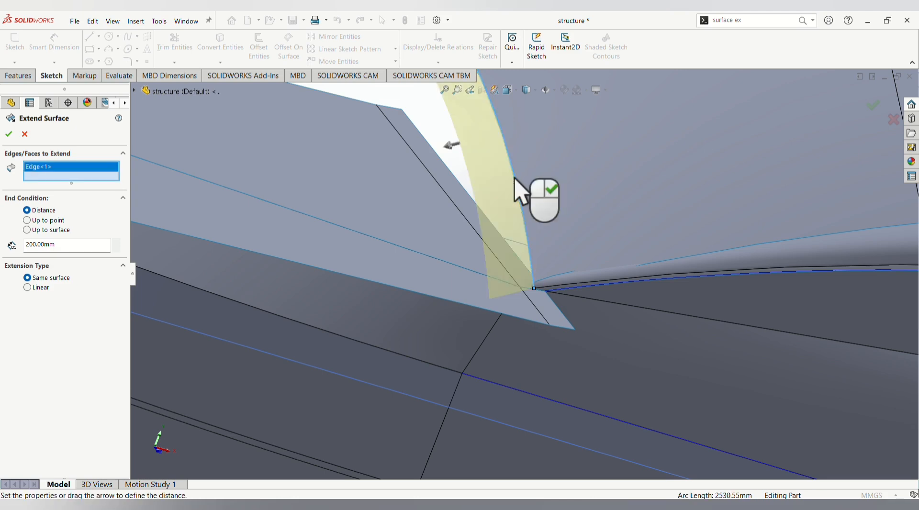
left_click(8, 134)
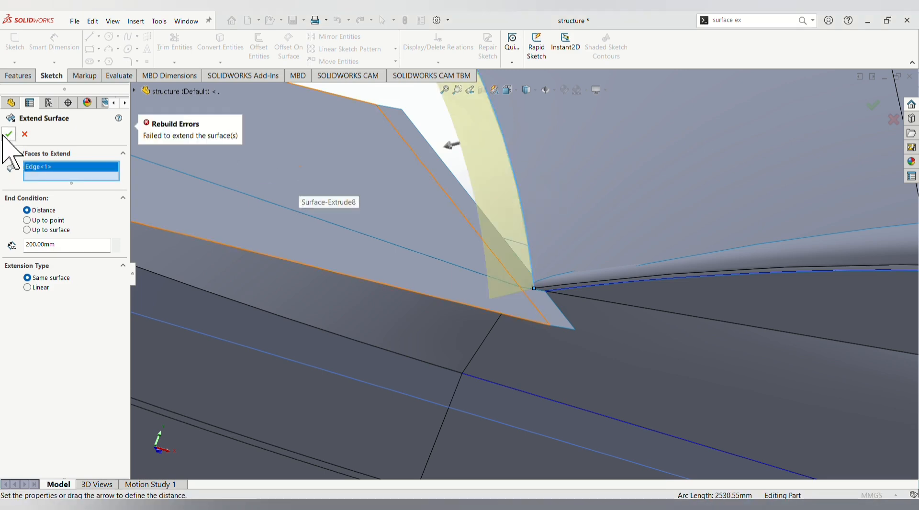
middle_click_drag(417, 281, 498, 181)
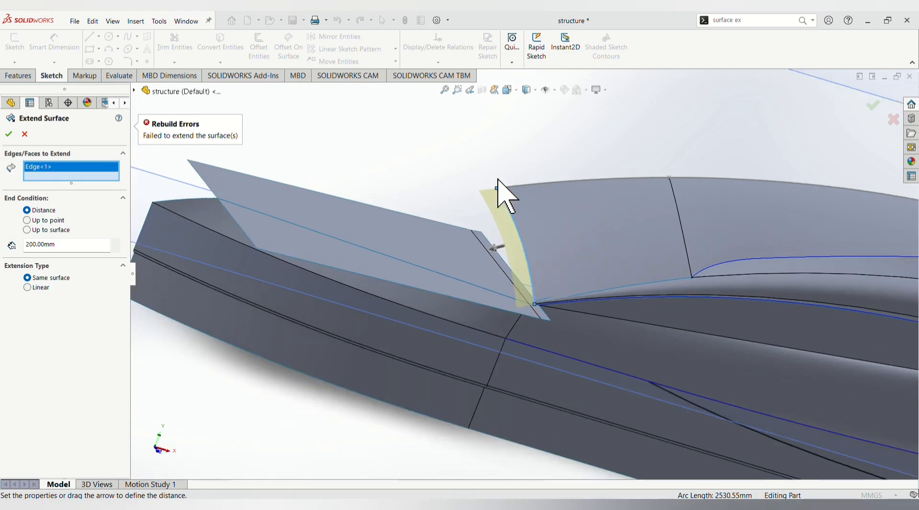
scroll(498, 180, "down", 3)
left_click(23, 138)
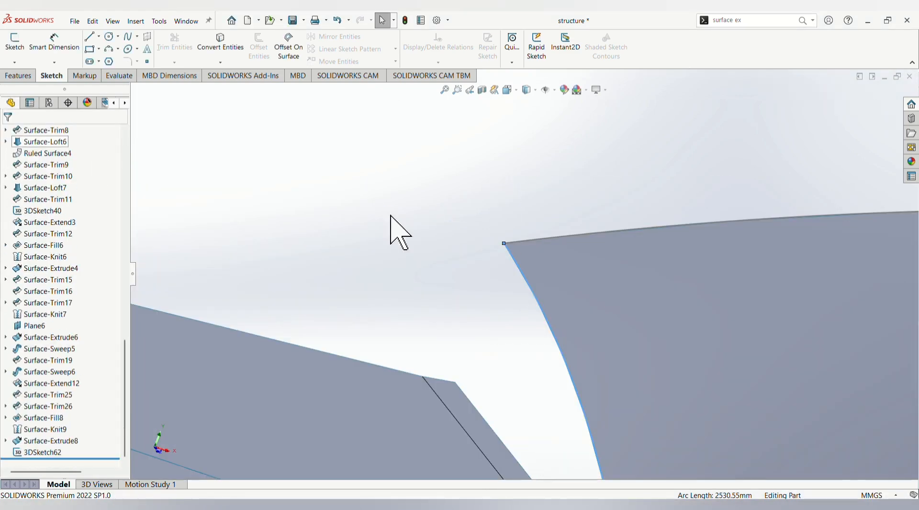
Create a 3D sketch by converting the base's long upper edge that runs along the extruded surface.
scroll(628, 308, "up", 8)
scroll(532, 284, "down", 5)
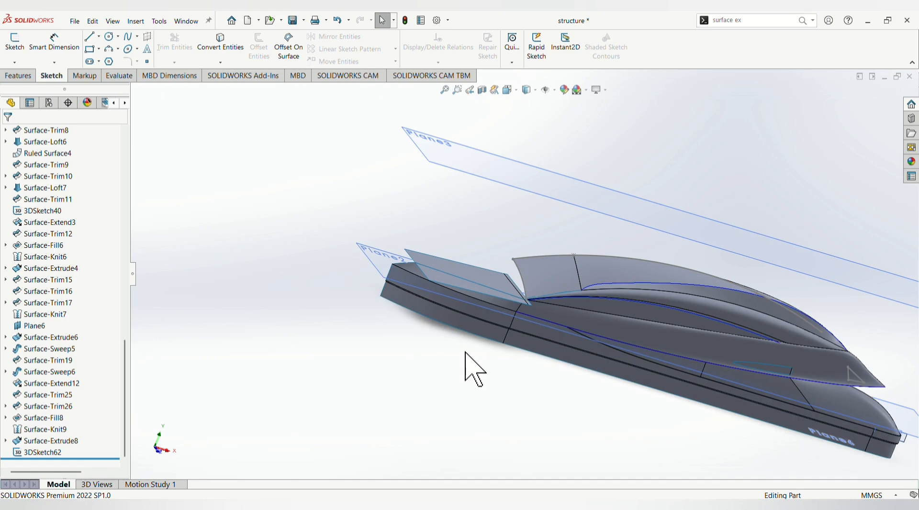
left_click(18, 62)
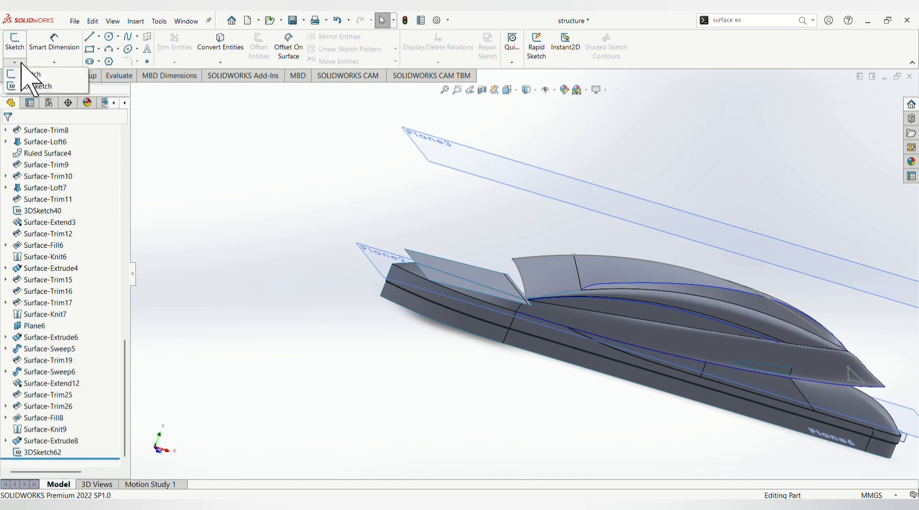
left_click(39, 87)
left_click(238, 54)
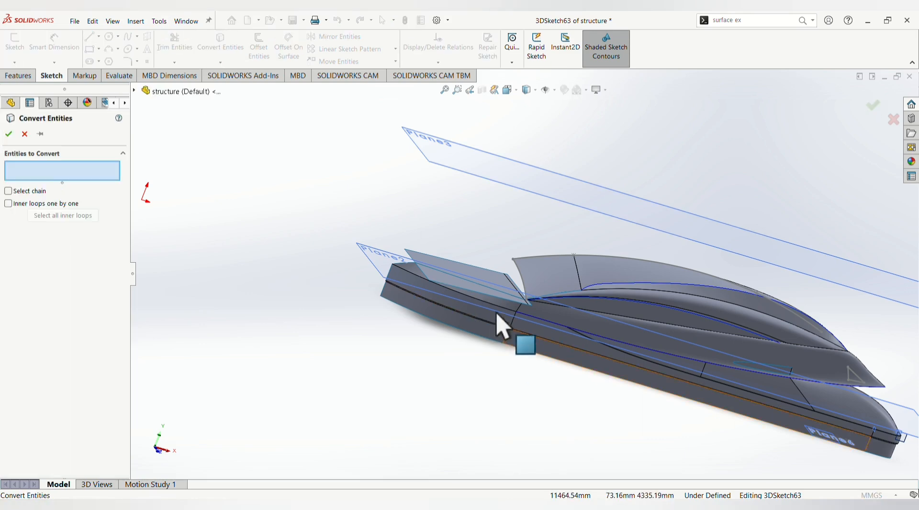
scroll(503, 321, "down", 5)
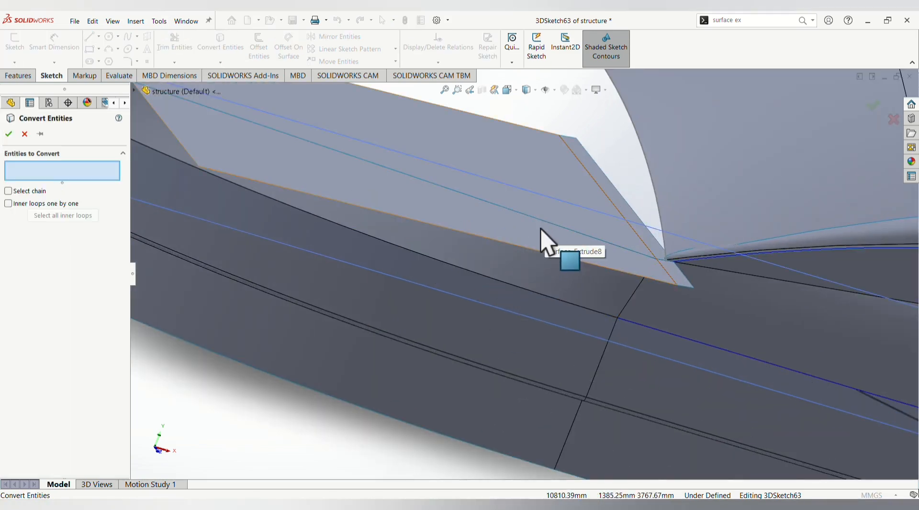
middle_click_drag(544, 240, 628, 251)
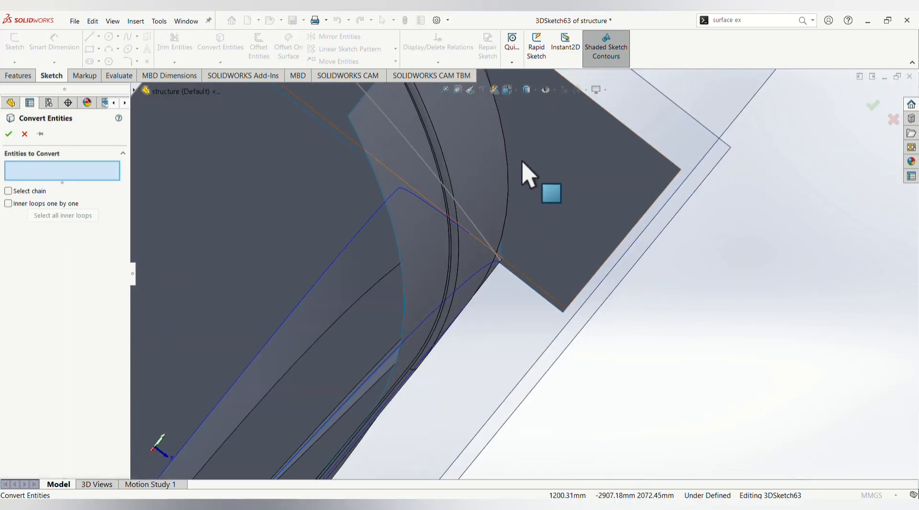
middle_click_drag(524, 171, 488, 162)
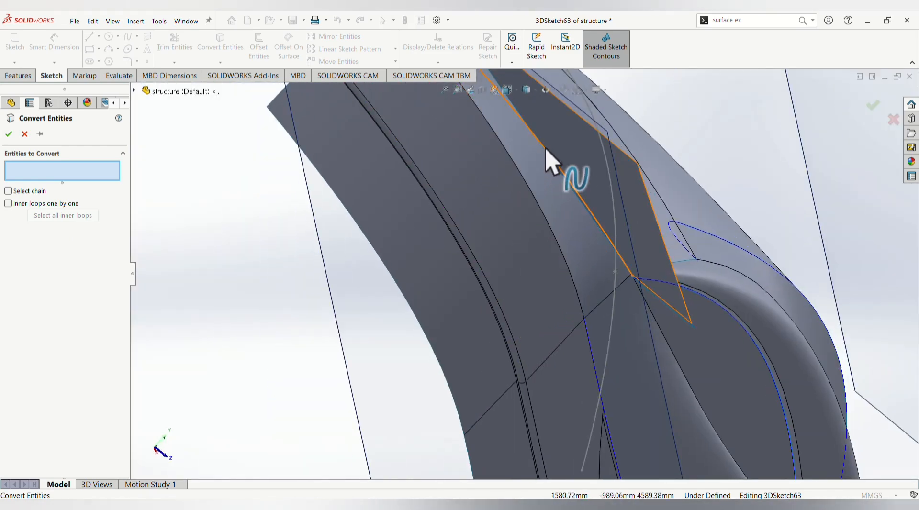
scroll(538, 150, "up", 3)
scroll(477, 171, "down", 4)
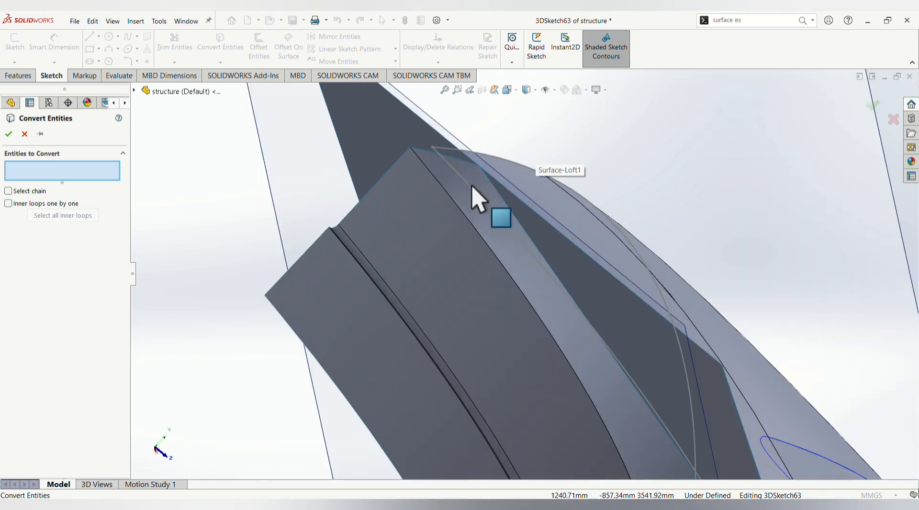
scroll(473, 191, "up", 4)
scroll(472, 193, "down", 4)
scroll(558, 352, "down", 3)
scroll(608, 379, "up", 5)
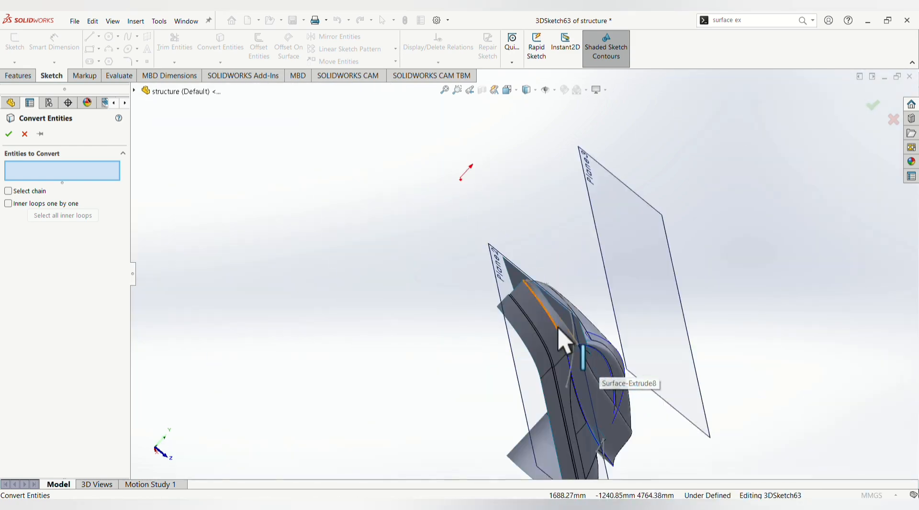
scroll(541, 240, "down", 5)
scroll(474, 180, "down", 5)
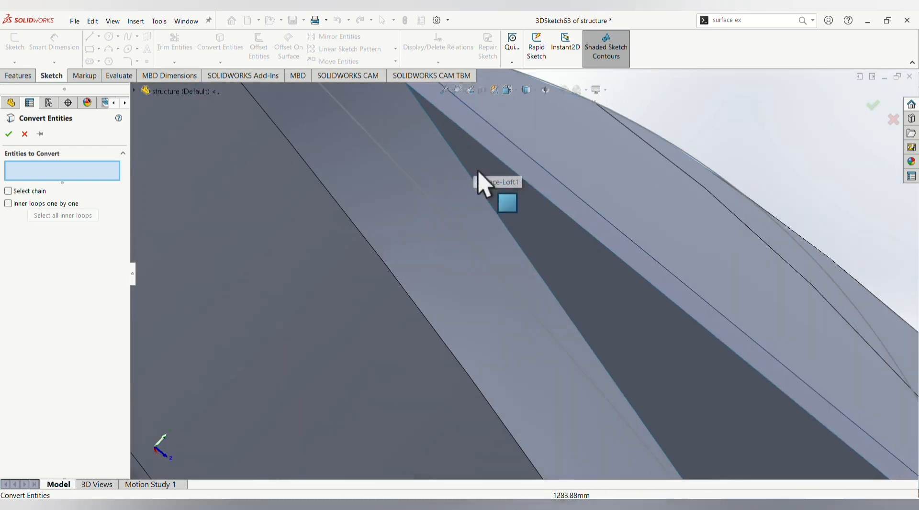
left_click(474, 182)
scroll(474, 206, "up", 8)
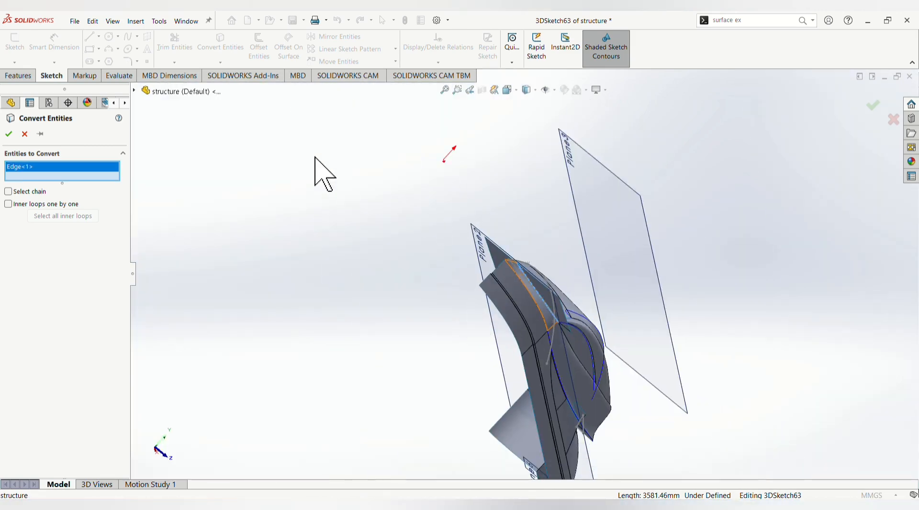
left_click(8, 133)
scroll(561, 364, "up", 5)
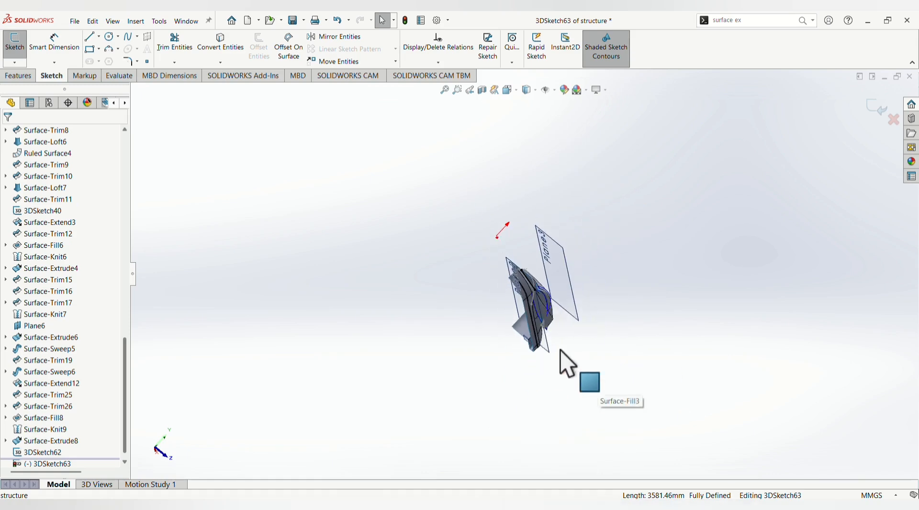
scroll(552, 329, "down", 8)
middle_click_drag(552, 329, 493, 365)
scroll(509, 381, "up", 5)
scroll(403, 206, "down", 5)
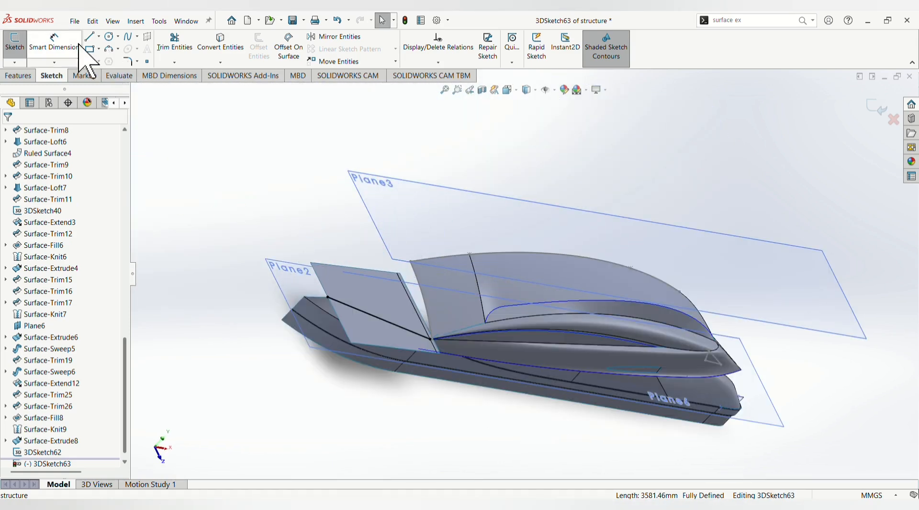
left_click(15, 62)
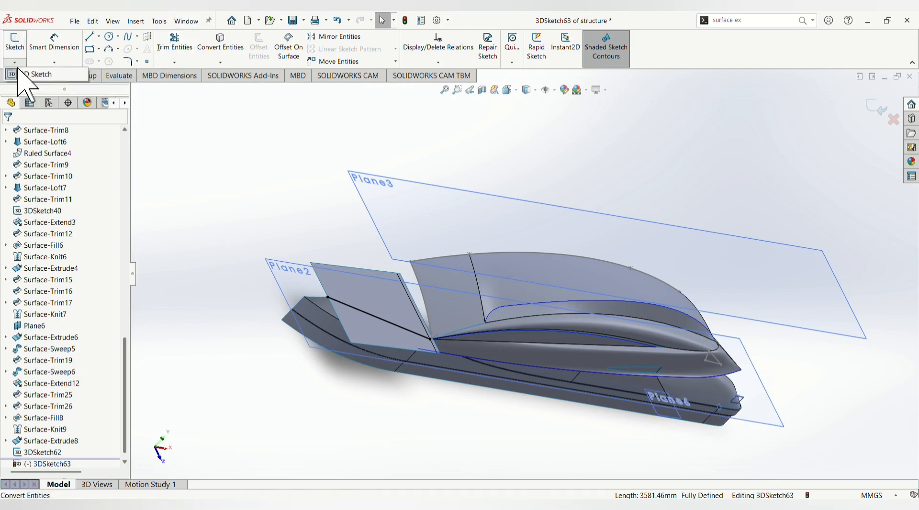
left_click(28, 76)
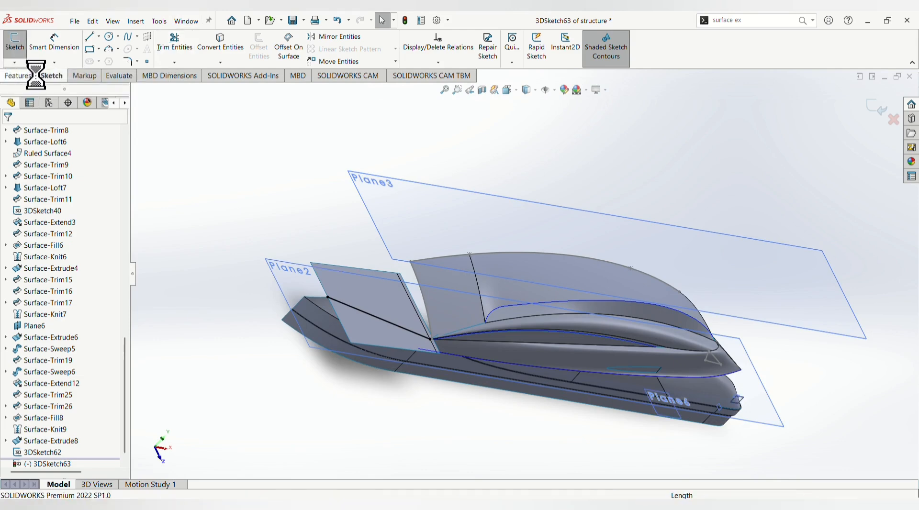
Start Trim Surface with the converted upper edge sketch as trim tool and try to trim the lower part of the extruded surface.
left_click(776, 24)
type("tr")
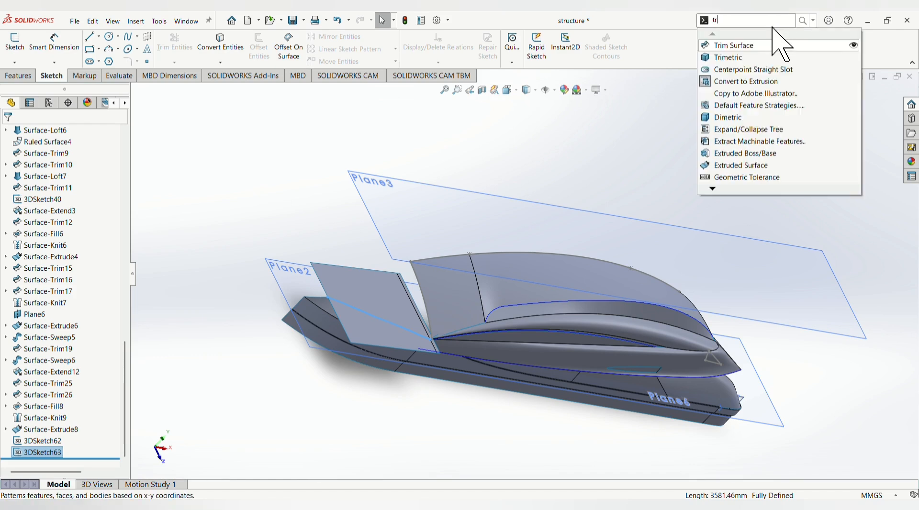
left_click(758, 48)
left_click(385, 331)
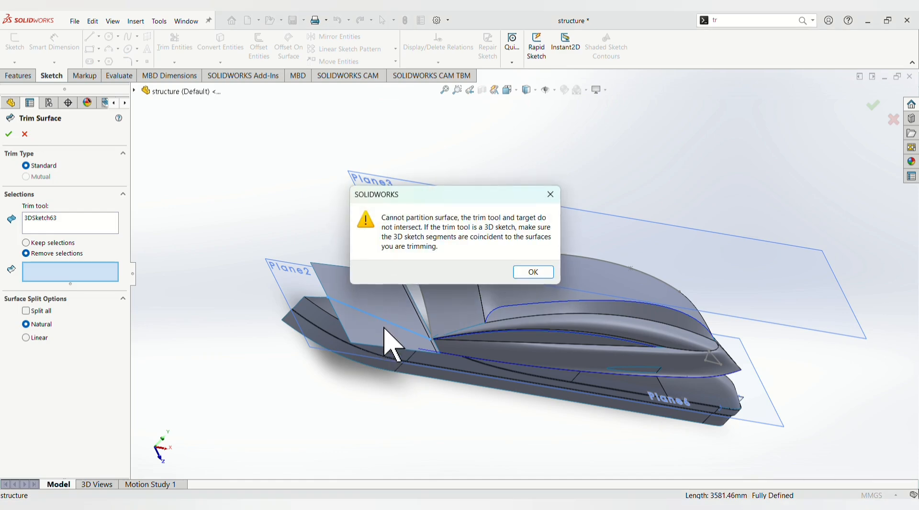
left_click(545, 271)
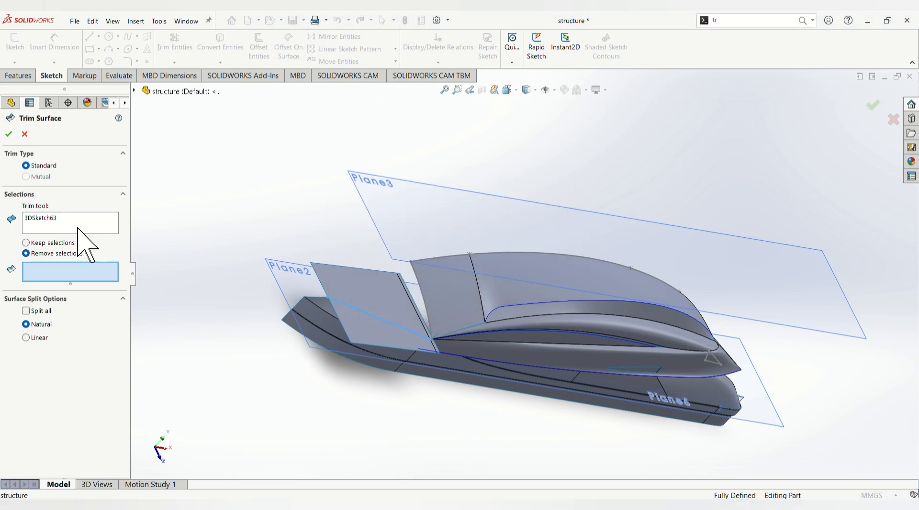
Replace the trim tool with the knitted body Surface-Knit9 and try to trim away the lower part of the extruded surface.
left_click(79, 220)
right_click(77, 221)
left_click(103, 231)
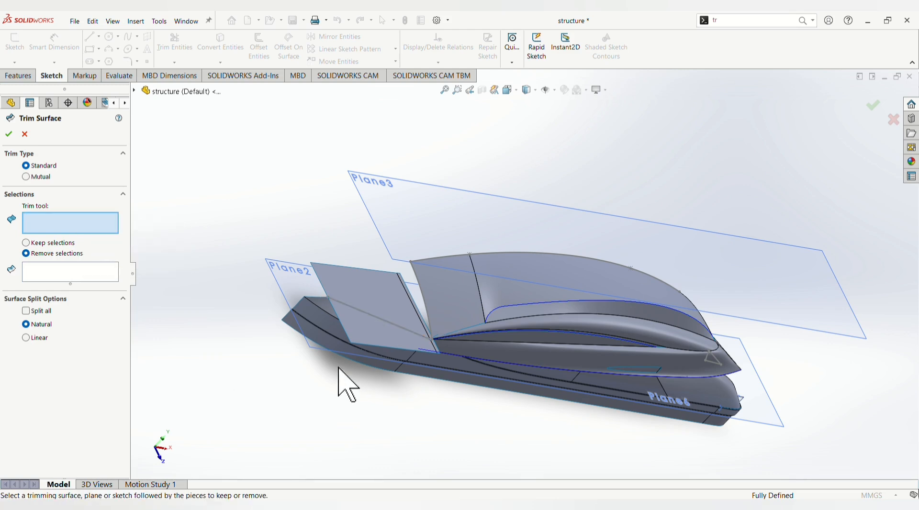
left_click(316, 330)
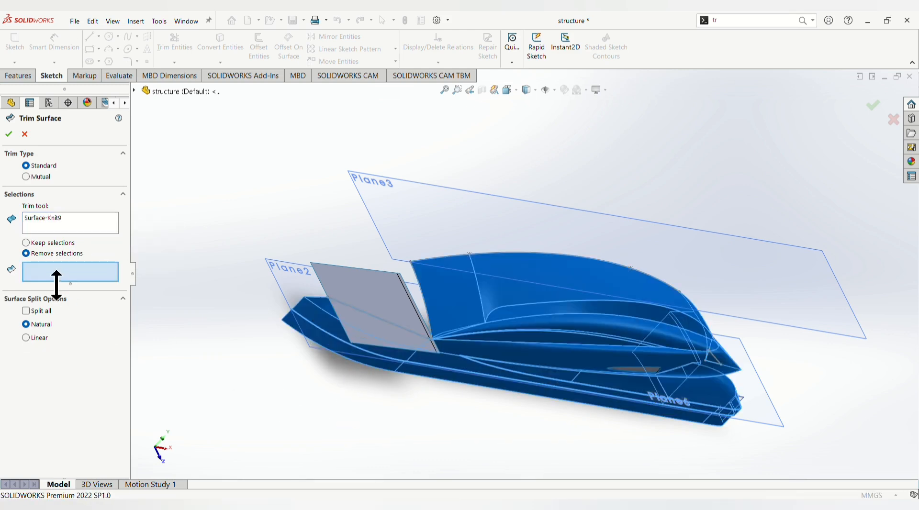
left_click(383, 341)
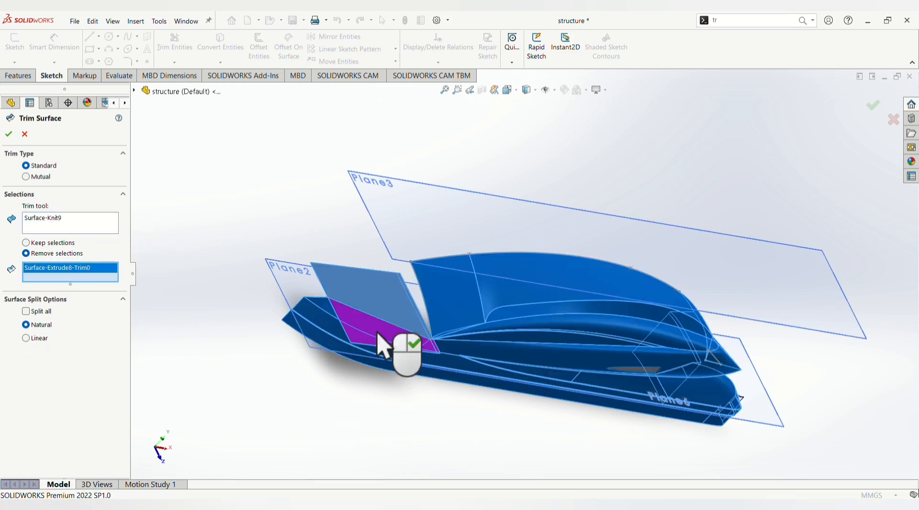
left_click(10, 135)
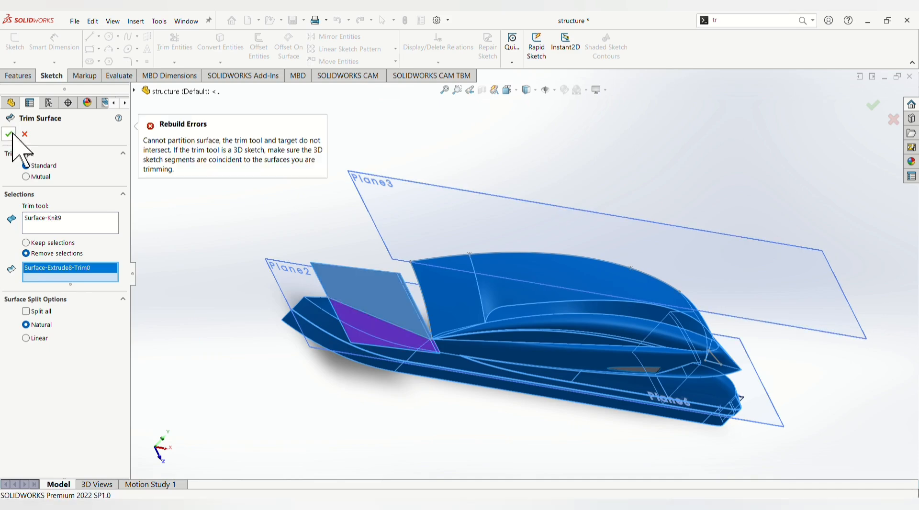
Reselect the extruded surface's lower part as the piece to remove, retry the trim, and cancel Trim Surface.
right_click(99, 280)
left_click(120, 288)
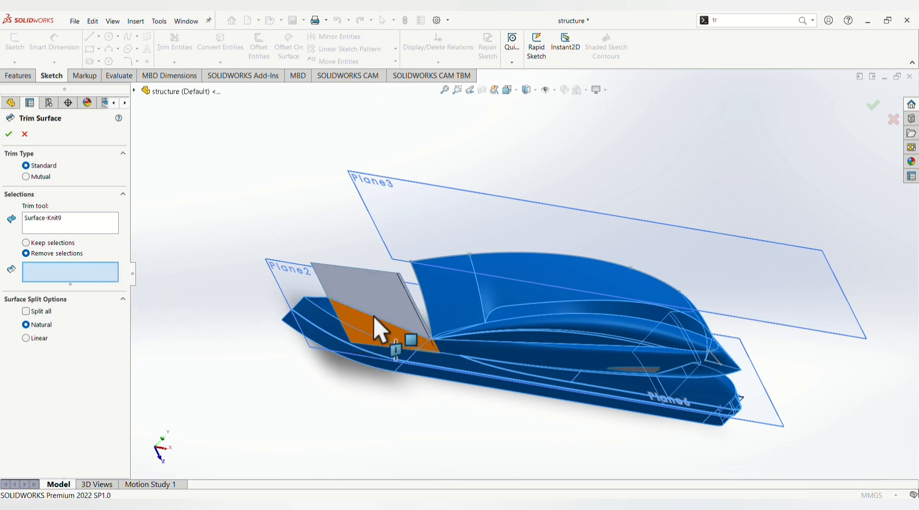
left_click(382, 330)
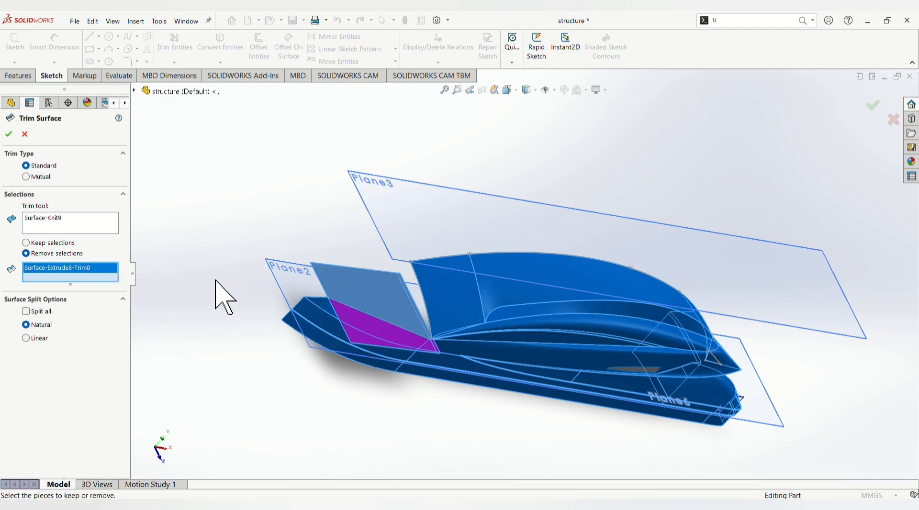
left_click(9, 135)
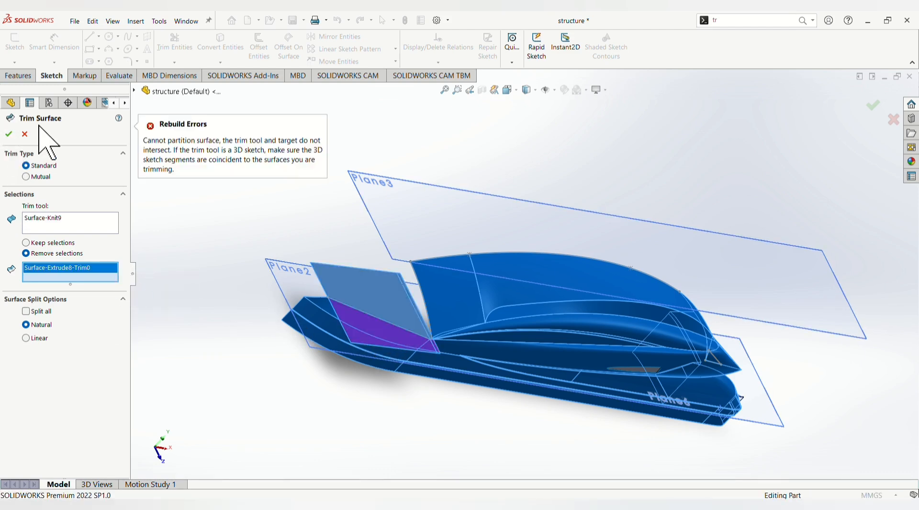
left_click(25, 134)
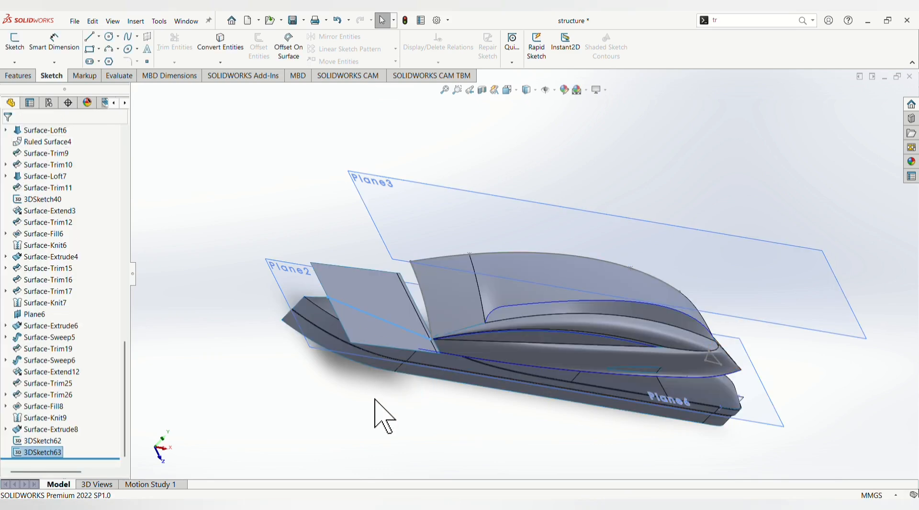
Start Trim Surface with the extruded surface as trim tool and select the knitted body's piece for removal.
scroll(397, 357, "down", 4)
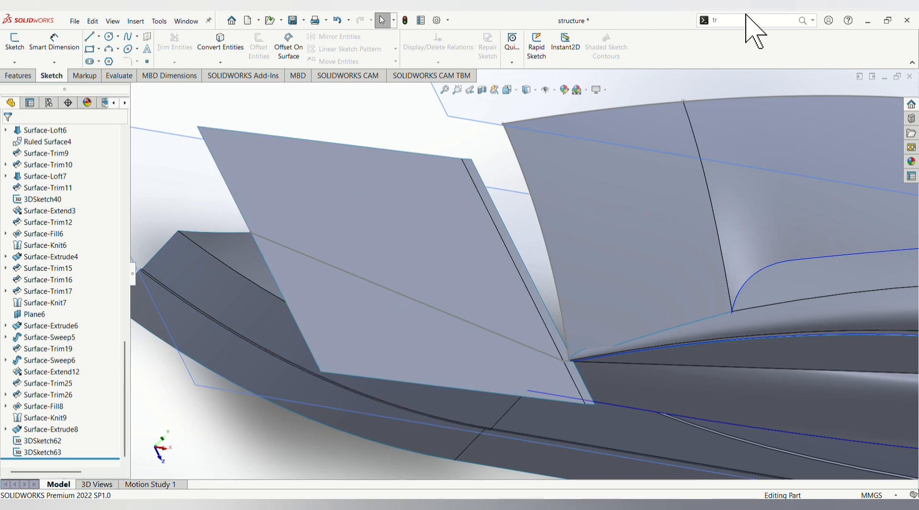
left_click(801, 24)
left_click(794, 44)
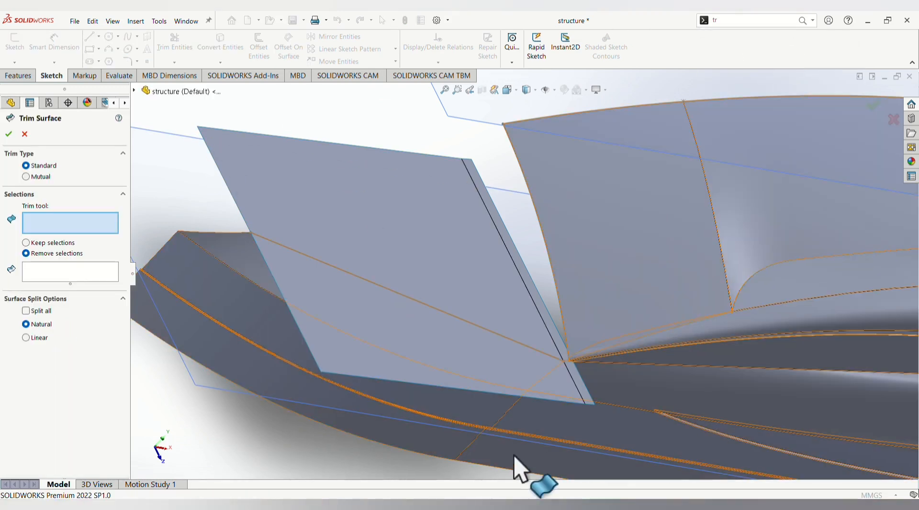
left_click(424, 350)
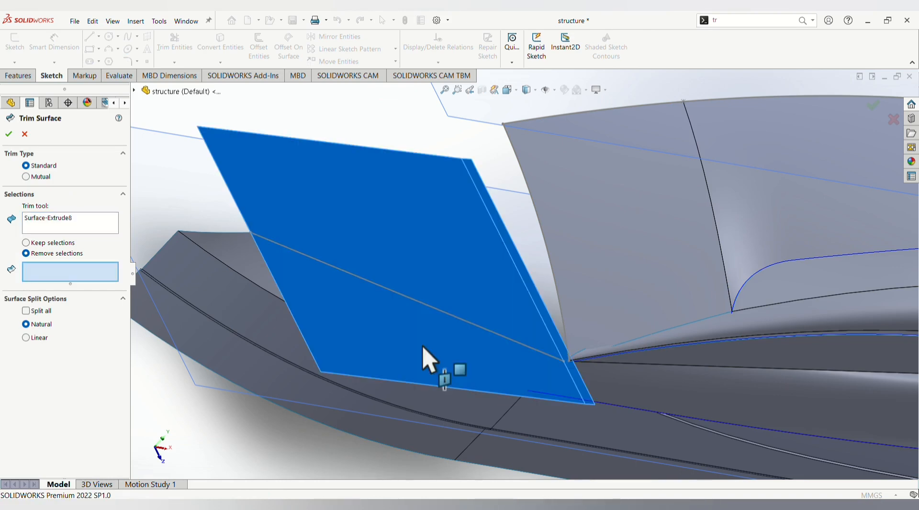
left_click(231, 329)
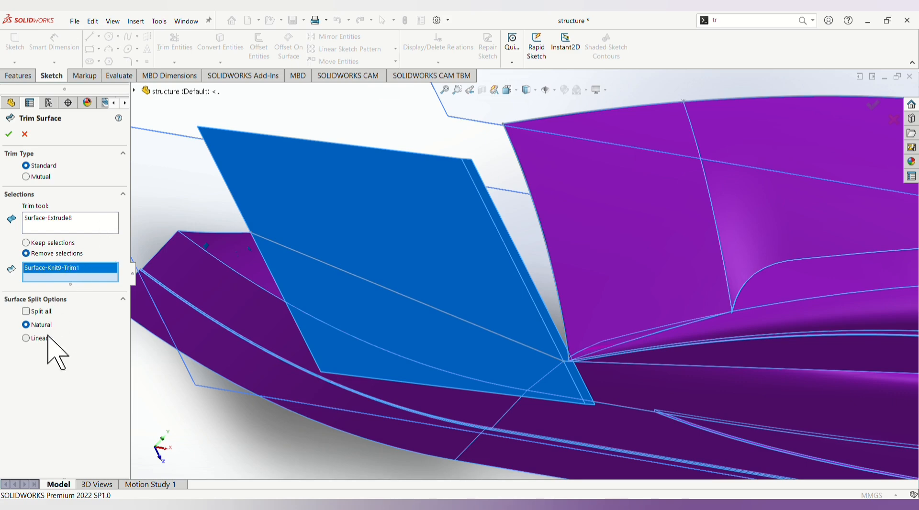
Try to trim the extruded surface's lower part with the knitted body as trim tool and the Linear split option.
left_click(26, 338)
right_click(118, 224)
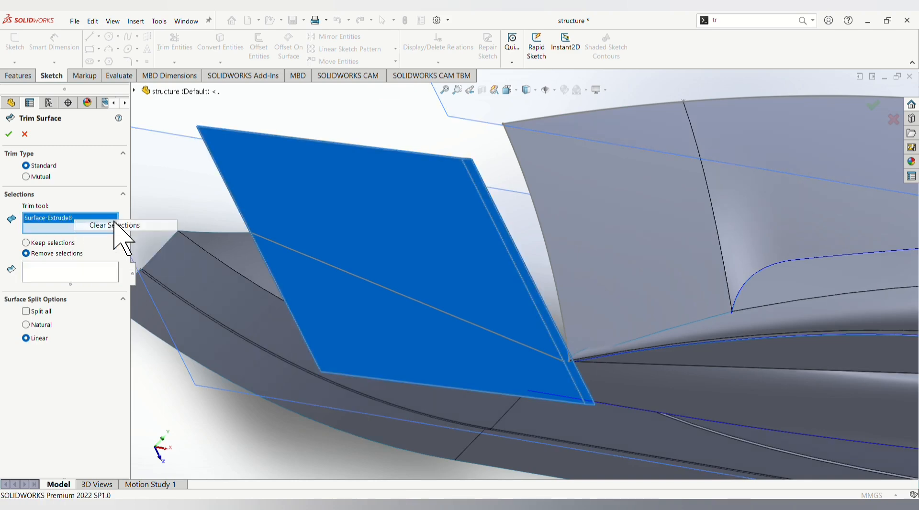
left_click(158, 226)
left_click(242, 317)
left_click(340, 314)
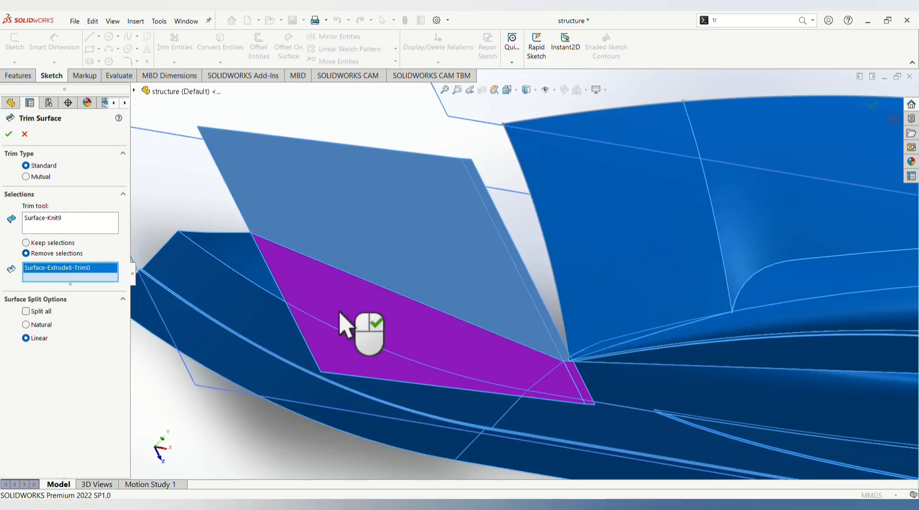
left_click(7, 140)
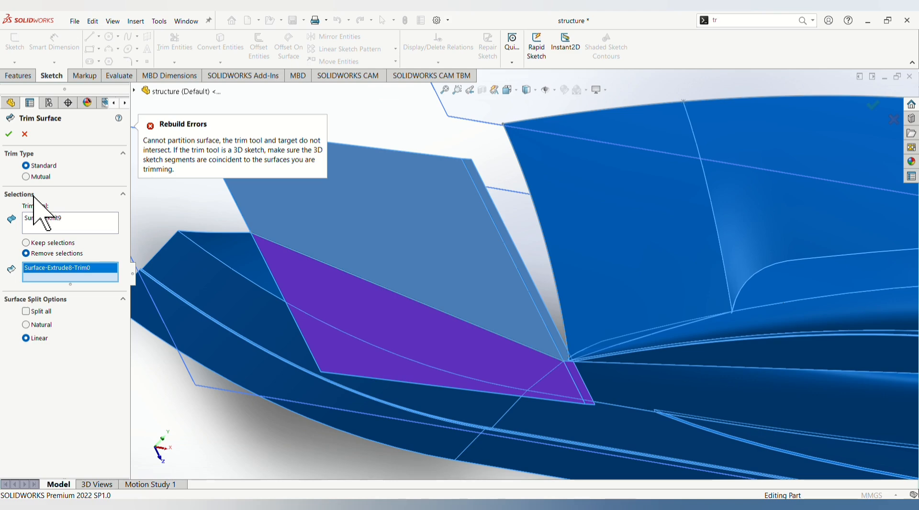
left_click(24, 134)
Undo the last edge sketch change and delete 3DSketch64 from the extruded surface.
middle_click_drag(314, 452, 323, 349)
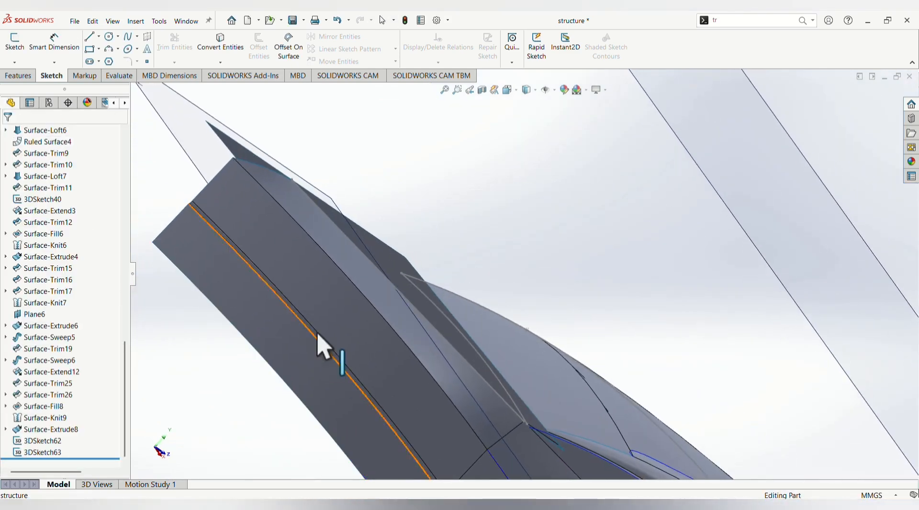
scroll(364, 244, "down", 3)
middle_click_drag(364, 243, 369, 230)
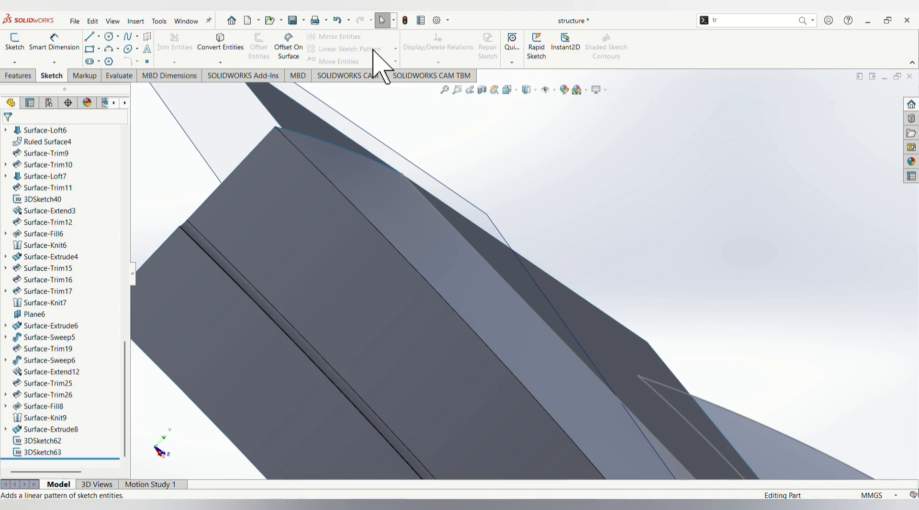
key("ctrl+z")
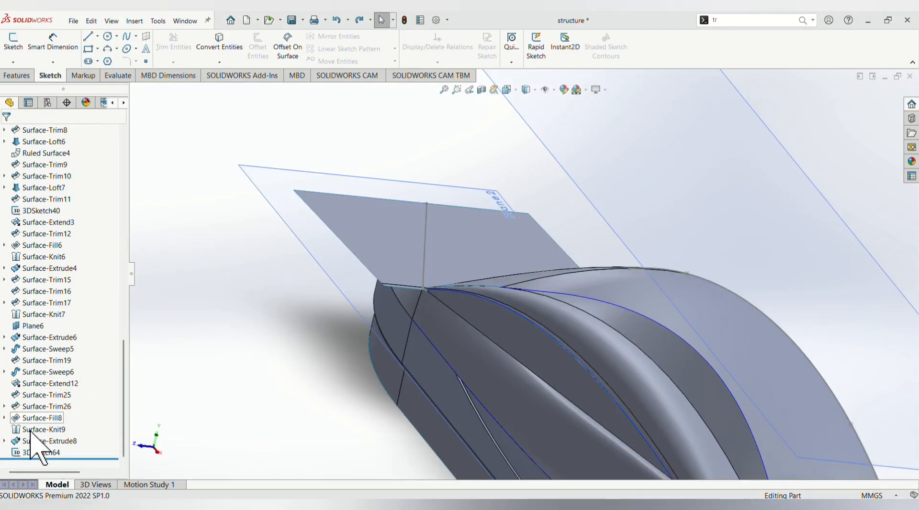
right_click(33, 453)
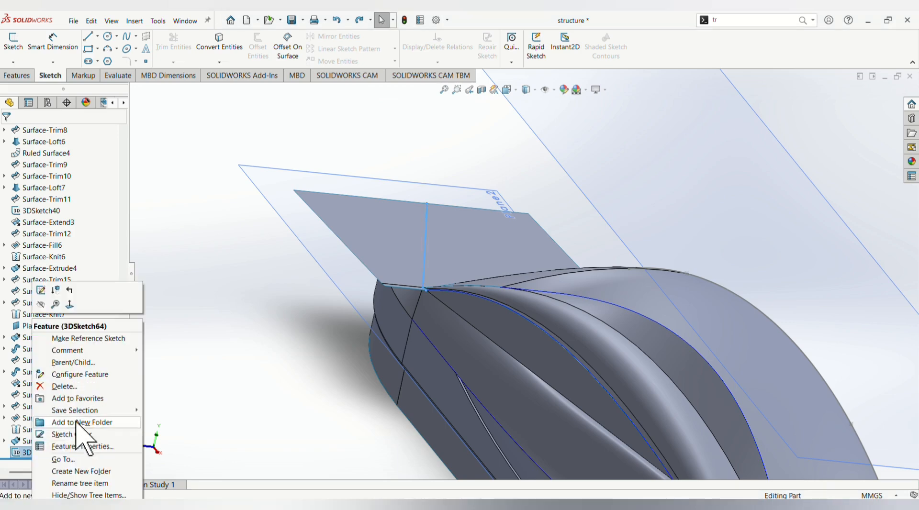
left_click(72, 381)
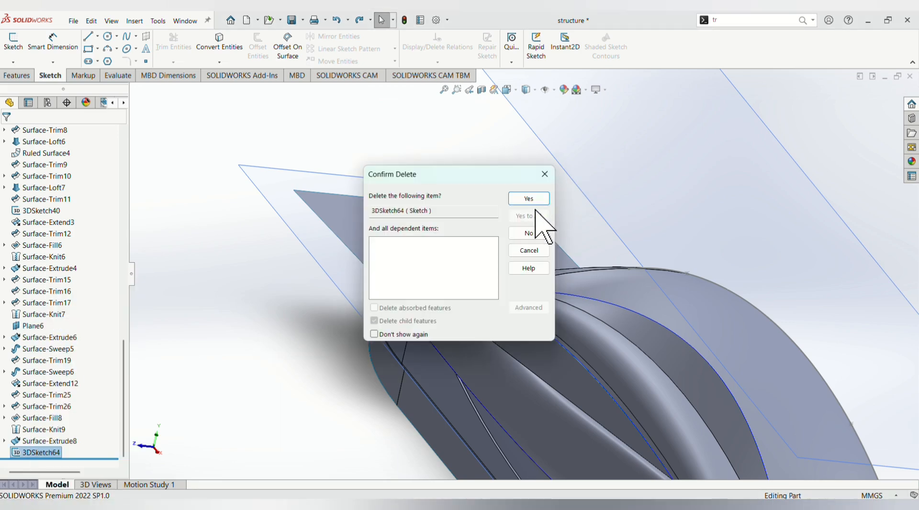
left_click(535, 198)
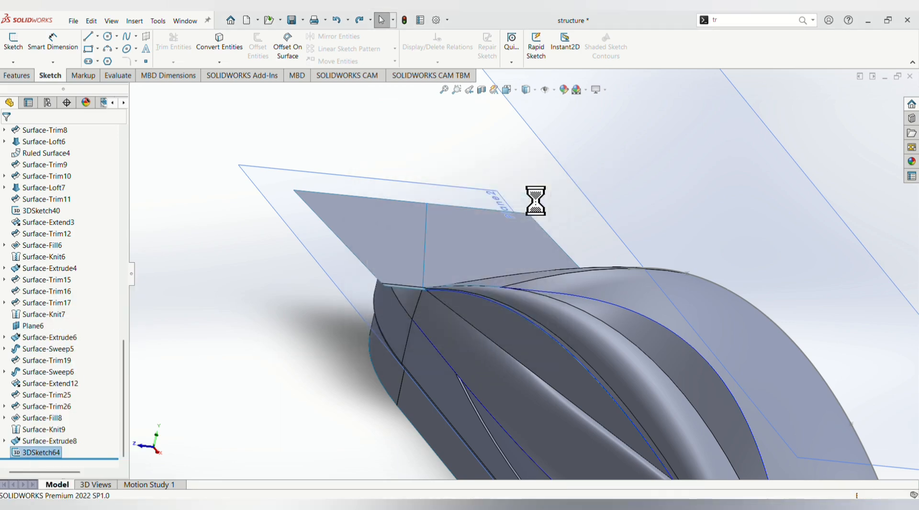
Create a 3D sketch by converting the base's long upper edge and the adjoining short edge at the corner of the extruded surface.
left_click(13, 63)
left_click(29, 86)
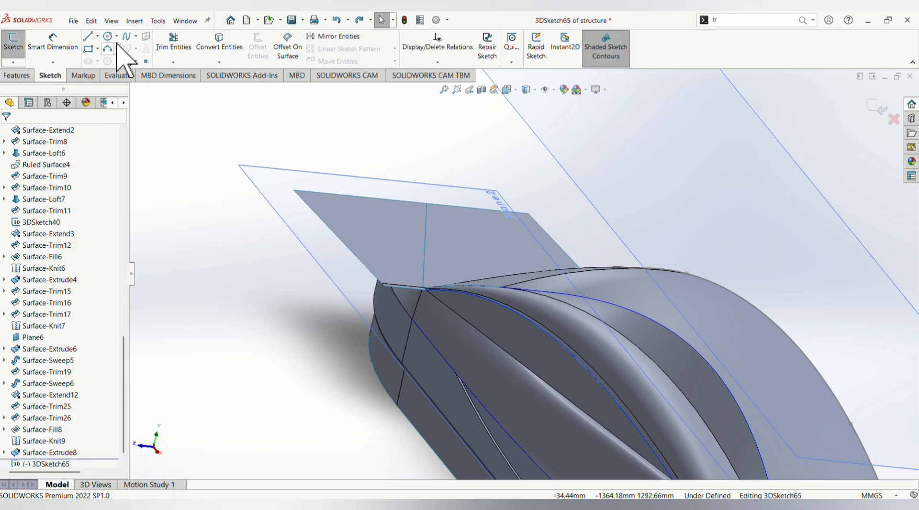
left_click(218, 41)
middle_click_drag(338, 375, 378, 347)
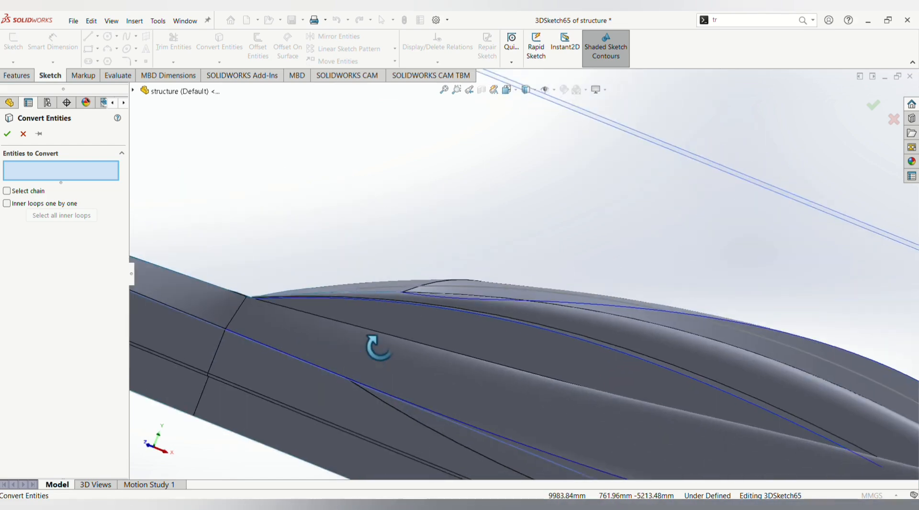
scroll(216, 318, "down", 6)
mouse_move(482, 256)
middle_mouse_down()
mouse_move(427, 278)
mouse_move(468, 225)
middle_mouse_up()
scroll(474, 318, "down", 4)
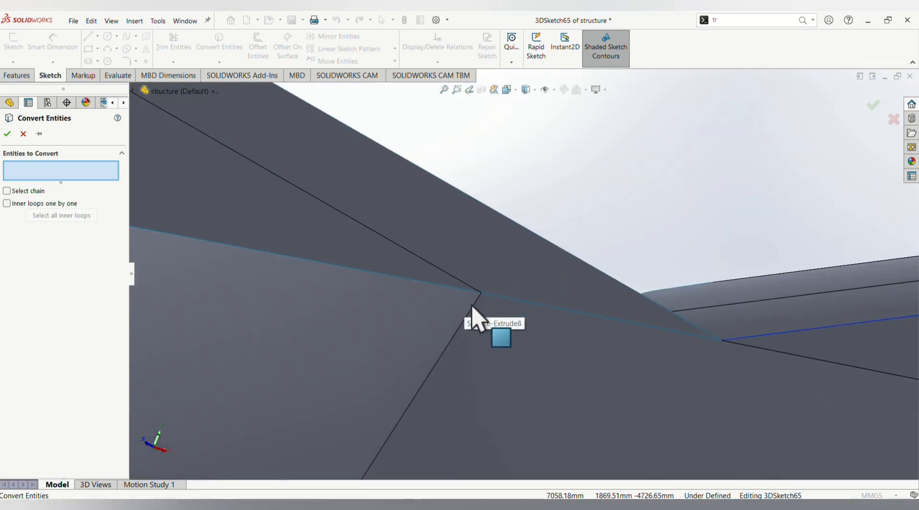
left_click(537, 298)
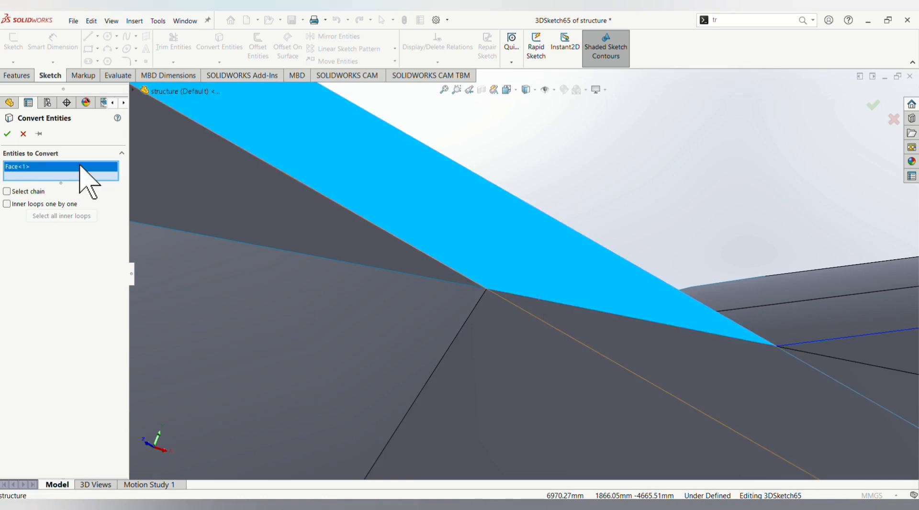
right_click(39, 167)
left_click(77, 172)
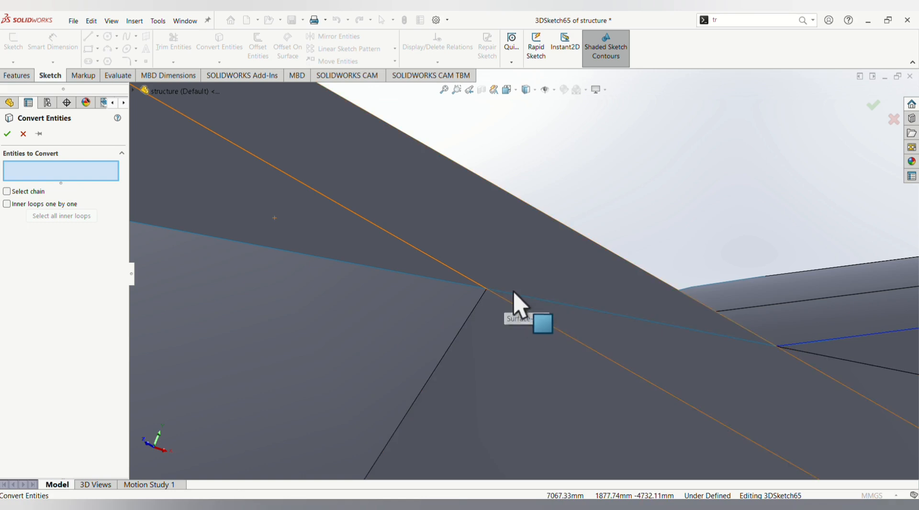
left_click(625, 320)
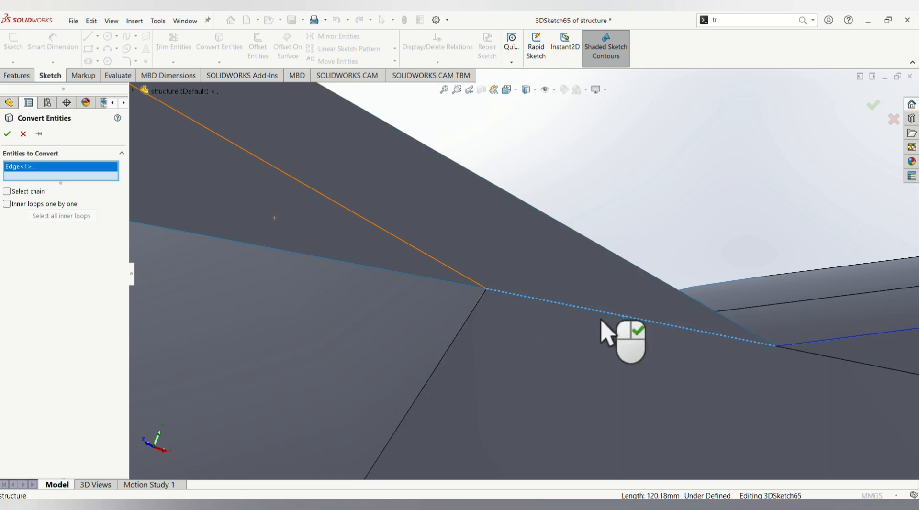
left_click(464, 288)
left_click(7, 134)
Exit the 3D sketch and trim away the extruded surface's part beyond the converted edges, using the sketch as trim tool.
scroll(525, 324, "up", 5)
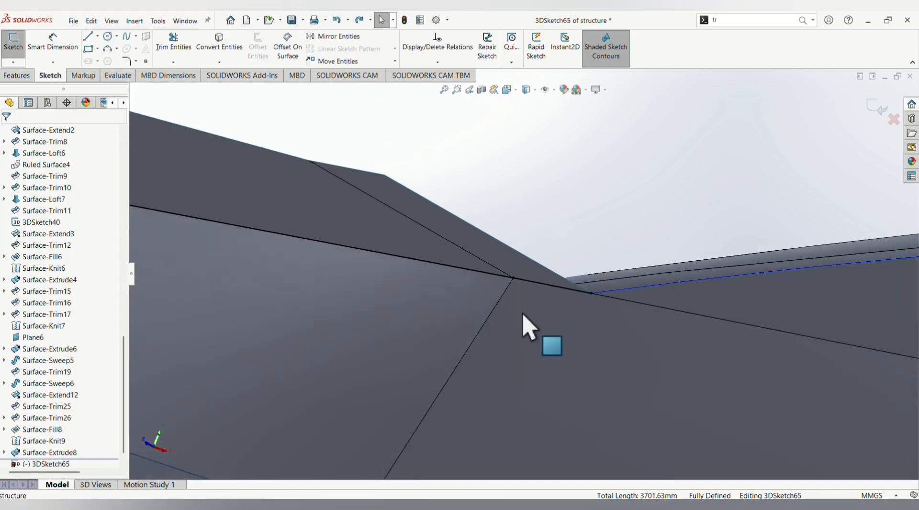
mouse_move(525, 324)
middle_mouse_down()
mouse_move(538, 277)
mouse_move(513, 288)
mouse_move(544, 249)
middle_mouse_up()
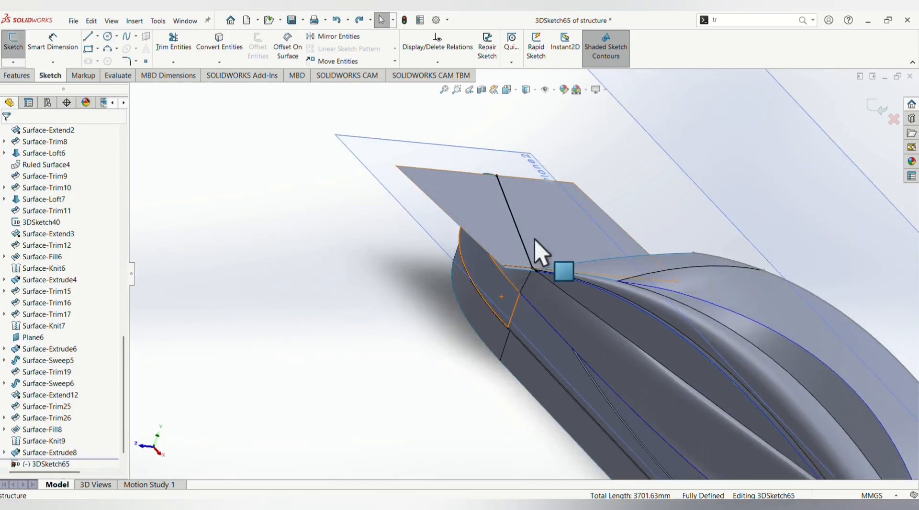
scroll(538, 263, "down", 3)
scroll(474, 363, "down", 2)
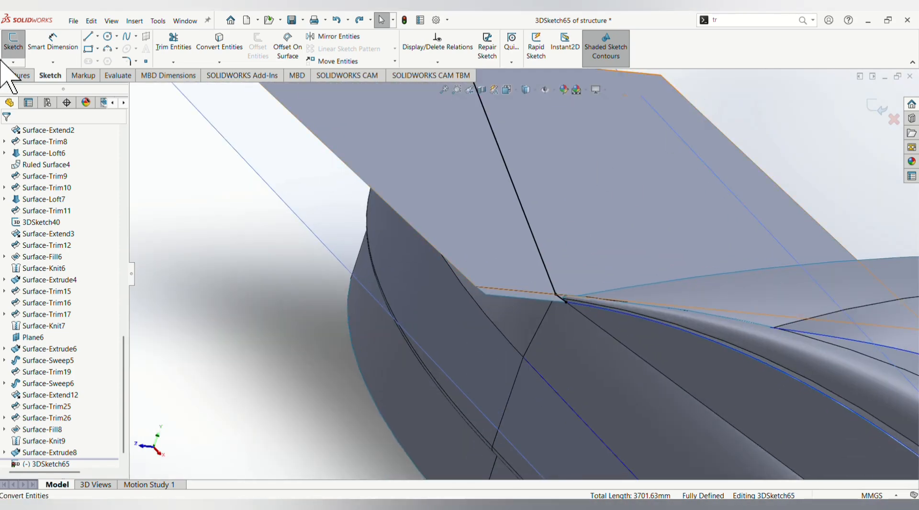
left_click(7, 64)
left_click(28, 73)
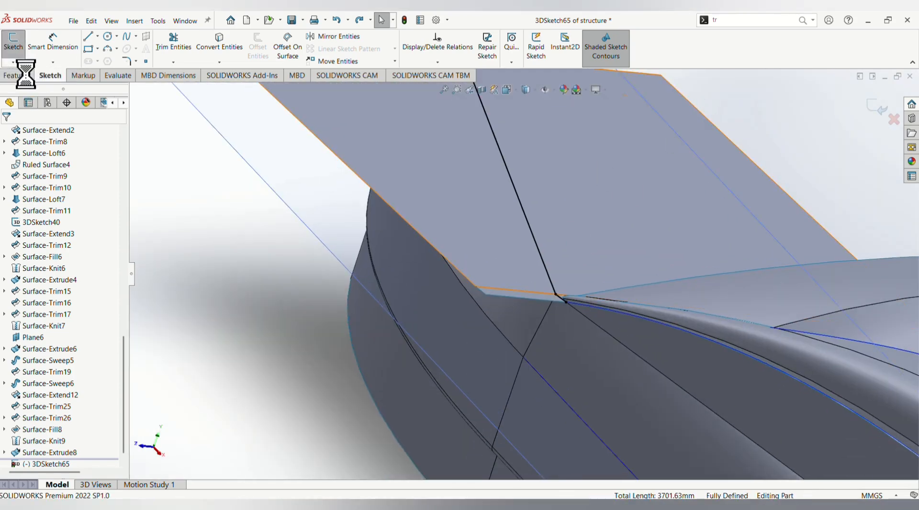
left_click(800, 20)
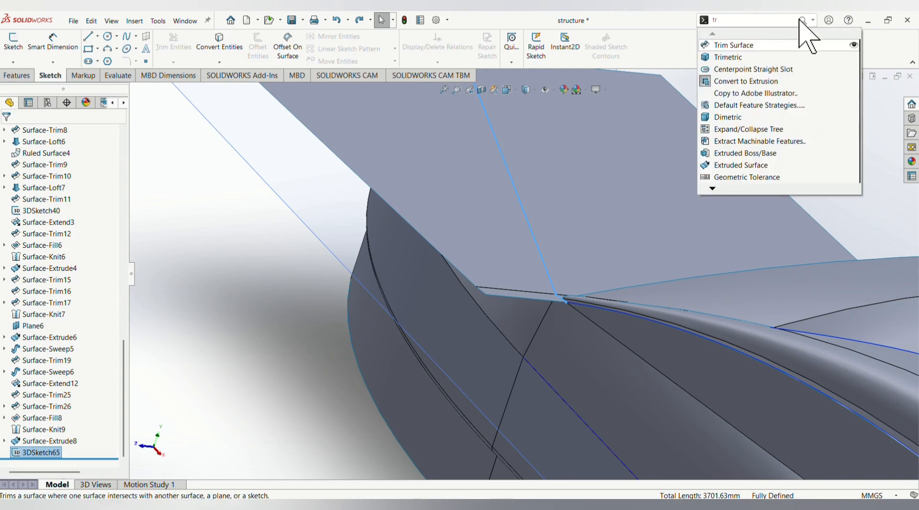
left_click(784, 48)
left_click(419, 179)
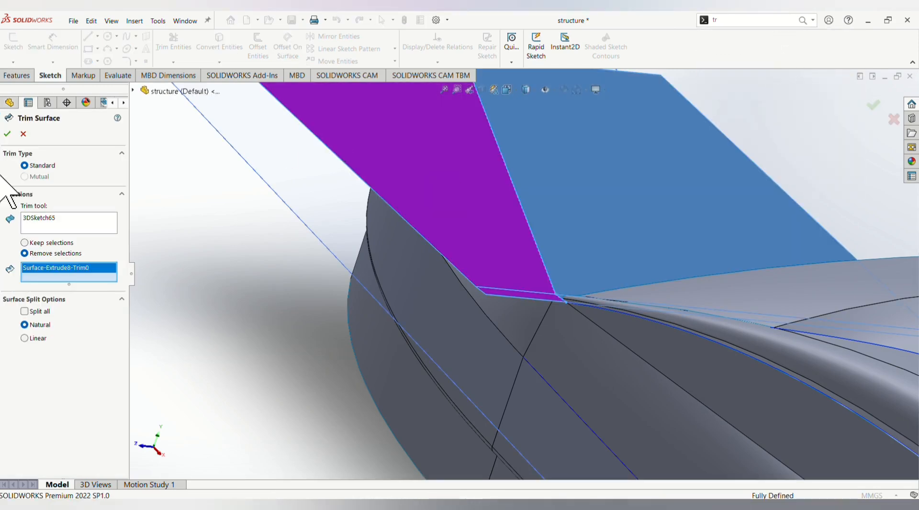
scroll(481, 282, "up", 7)
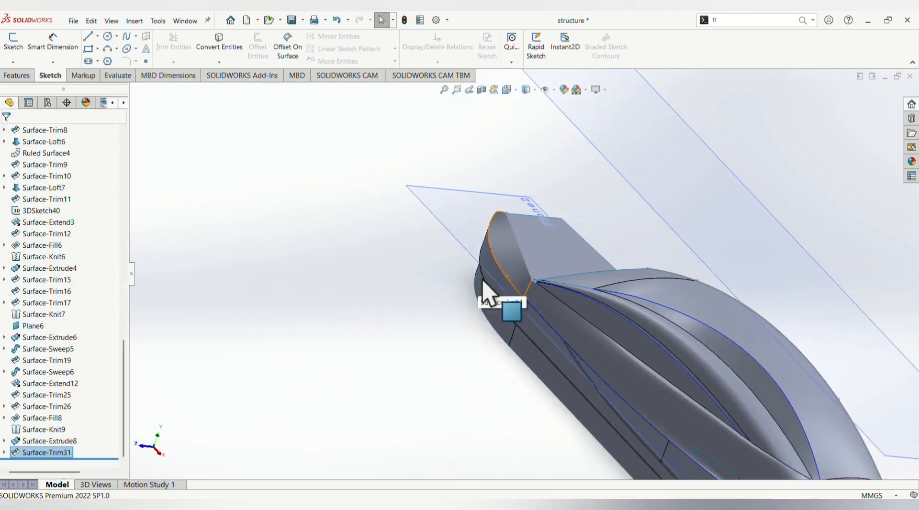
scroll(522, 271, "down", 6)
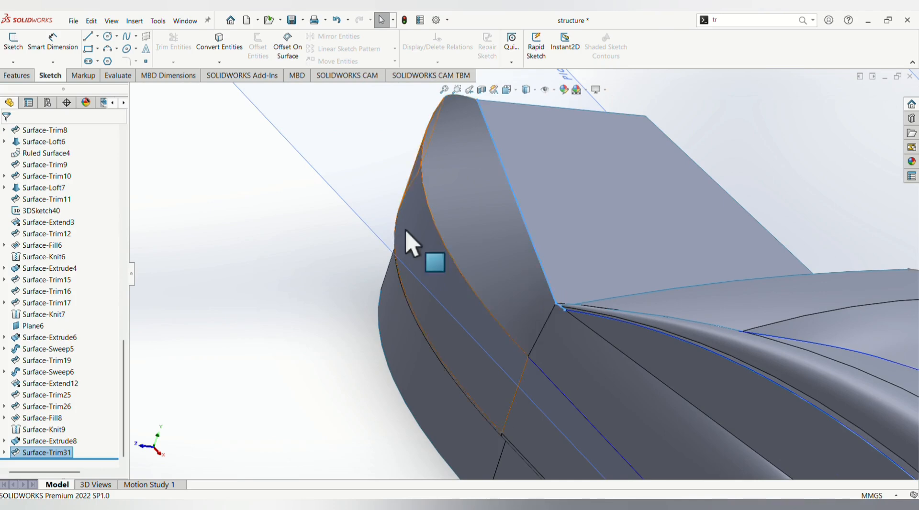
Try to extend the curved upper body's free edge facing the extruded surface by 200 mm with Extend Surface.
middle_click_drag(407, 233, 450, 298)
middle_click_drag(493, 206, 499, 295)
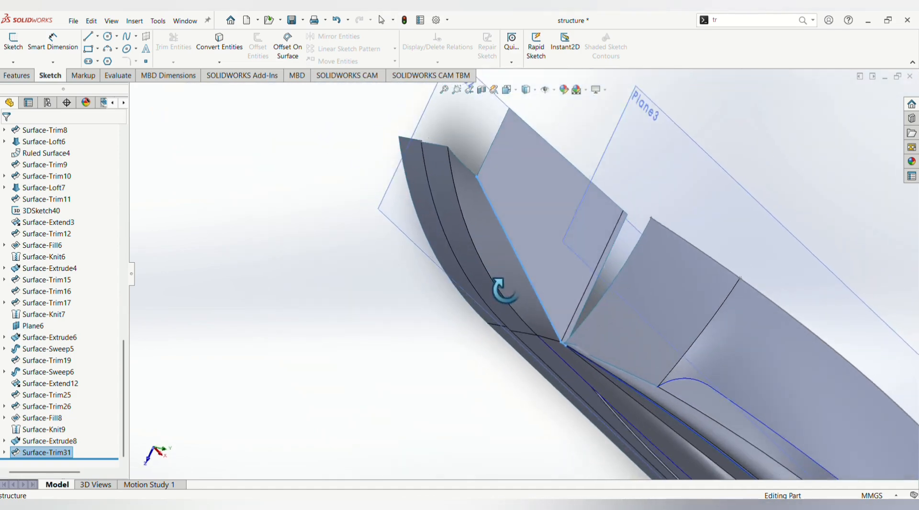
scroll(695, 212, "down", 5)
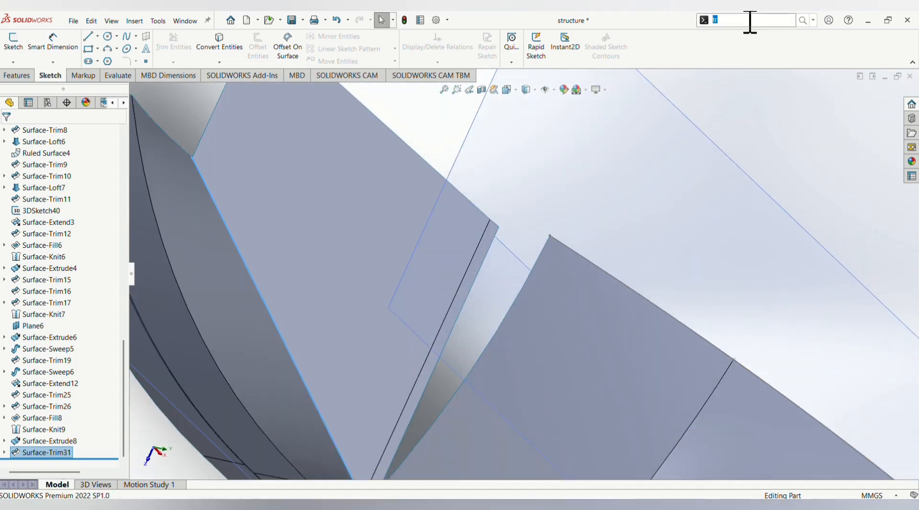
type("surfa")
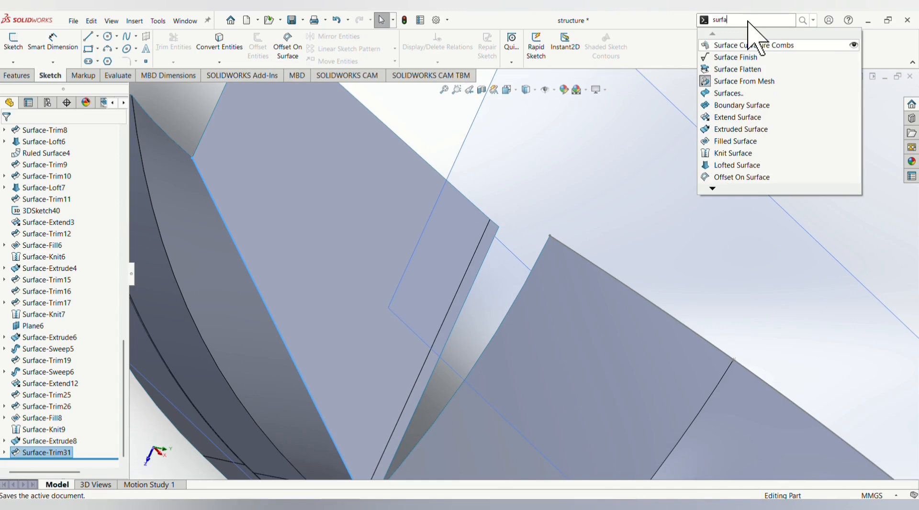
type("ce ex")
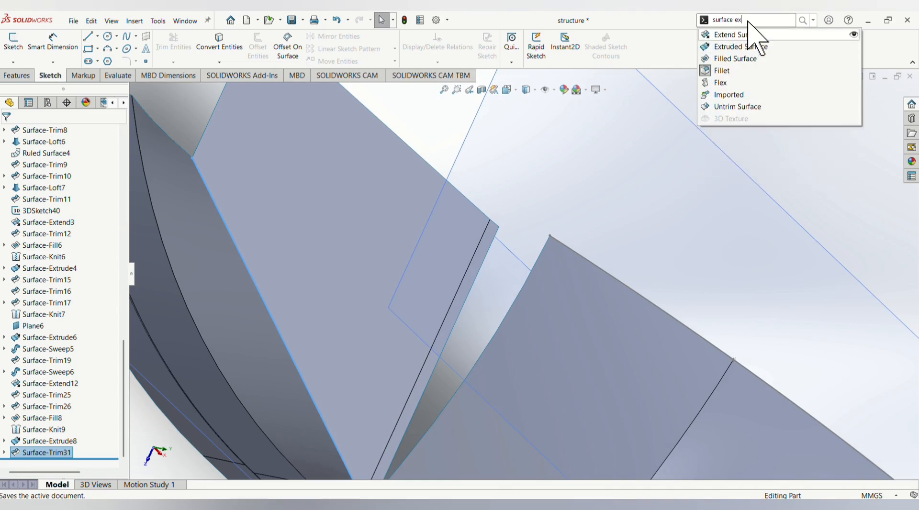
left_click(747, 35)
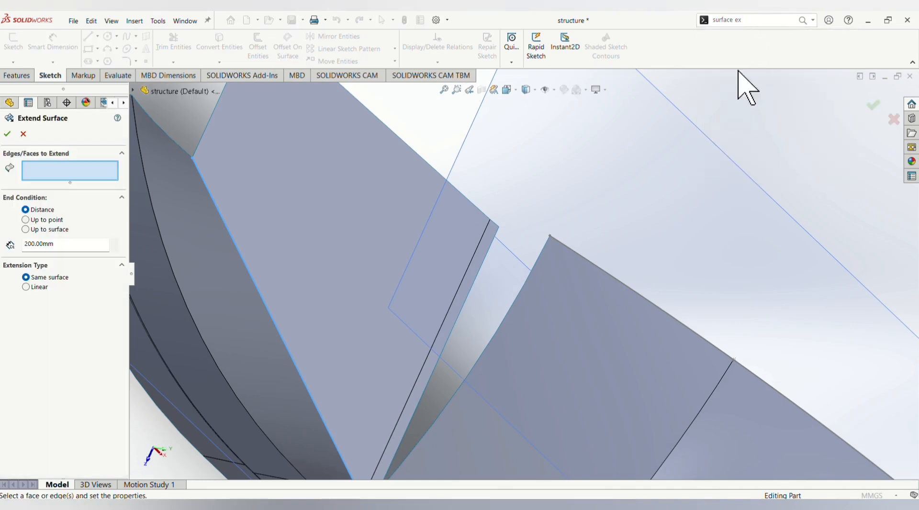
left_click(490, 351)
scroll(499, 319, "up", 3)
scroll(485, 383, "down", 6)
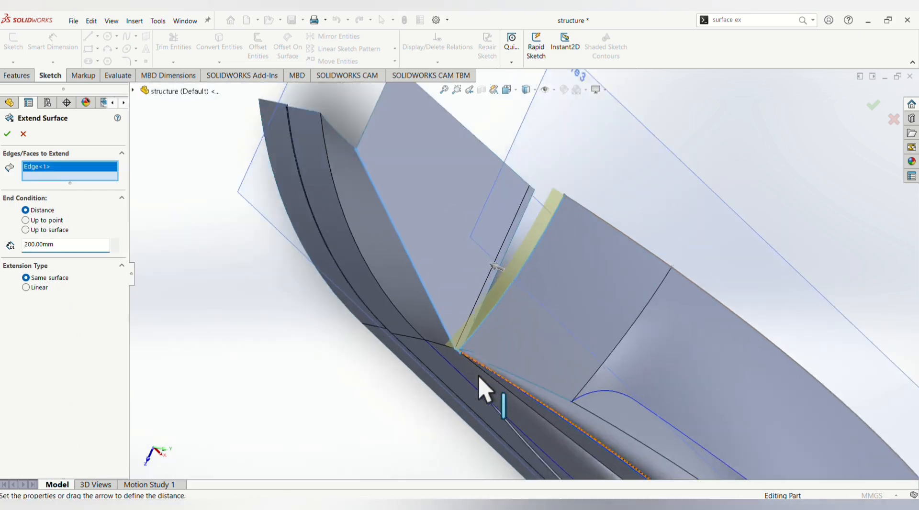
scroll(464, 326, "up", 4)
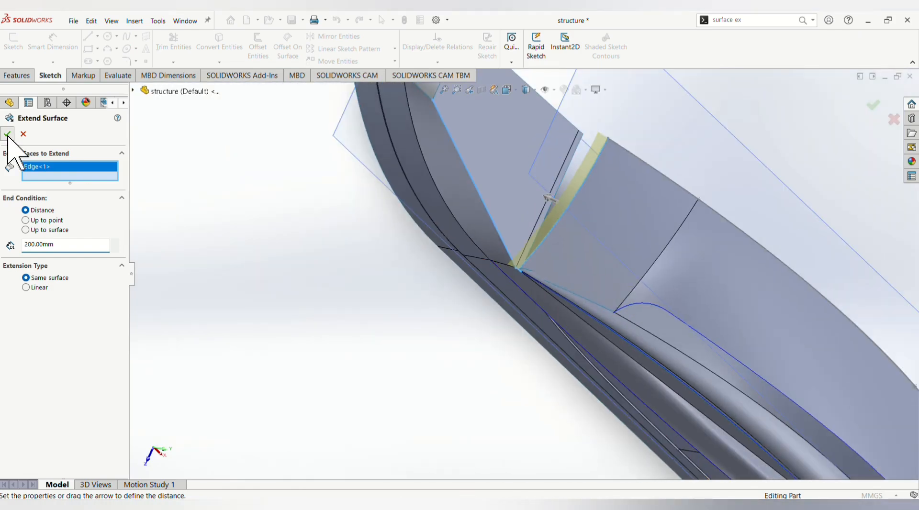
left_click(7, 135)
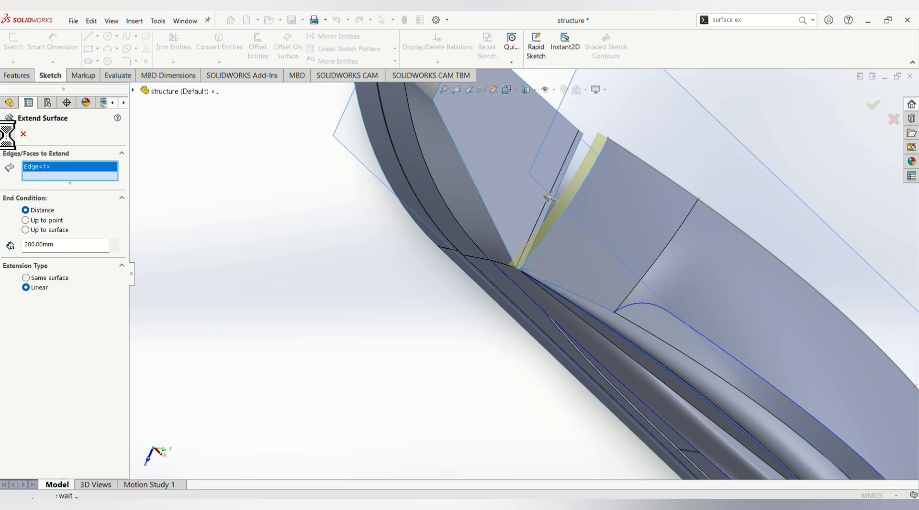
Switch the end condition to Up to point, clear the selected edge and cancel the surface extension.
left_click(40, 231)
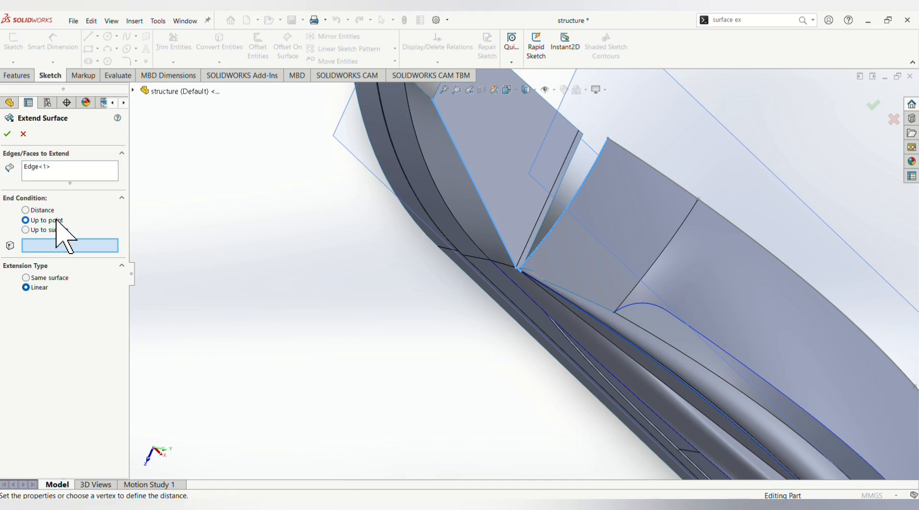
right_click(43, 175)
left_click(67, 181)
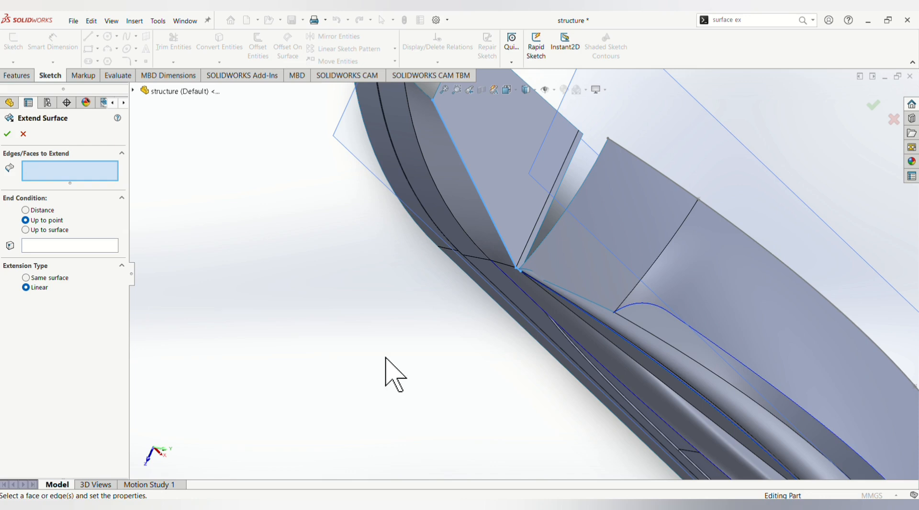
left_click(23, 134)
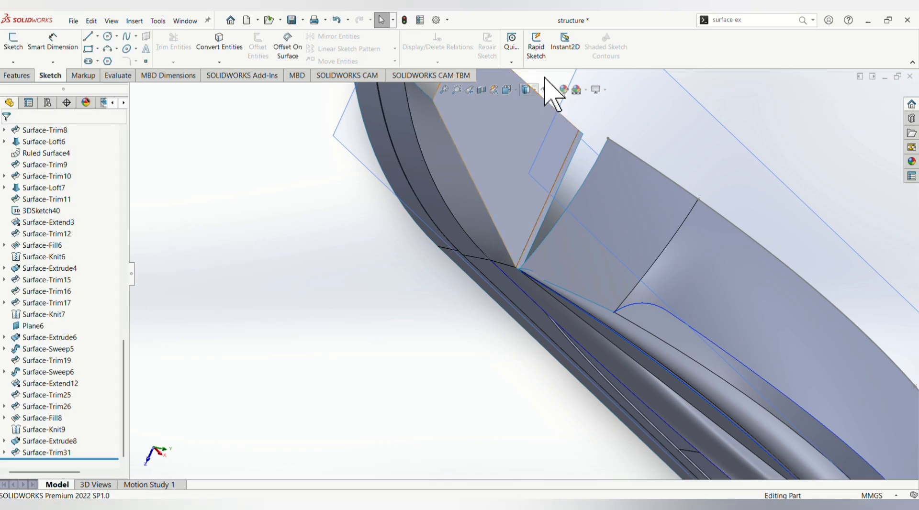
Retry extending the upper body's free edge by 200 mm, first as Same surface and again with the Linear extension type.
left_click(802, 21)
left_click(780, 36)
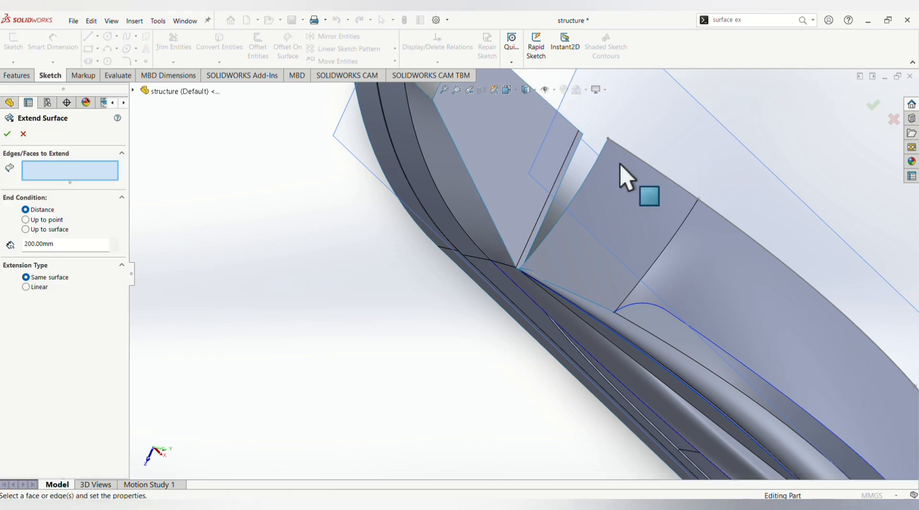
scroll(568, 206, "down", 6)
left_click(566, 242)
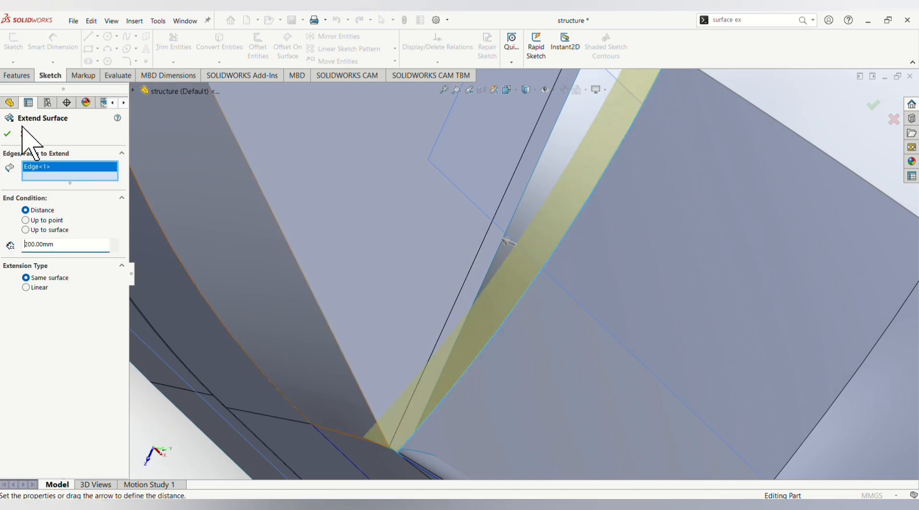
left_click(7, 135)
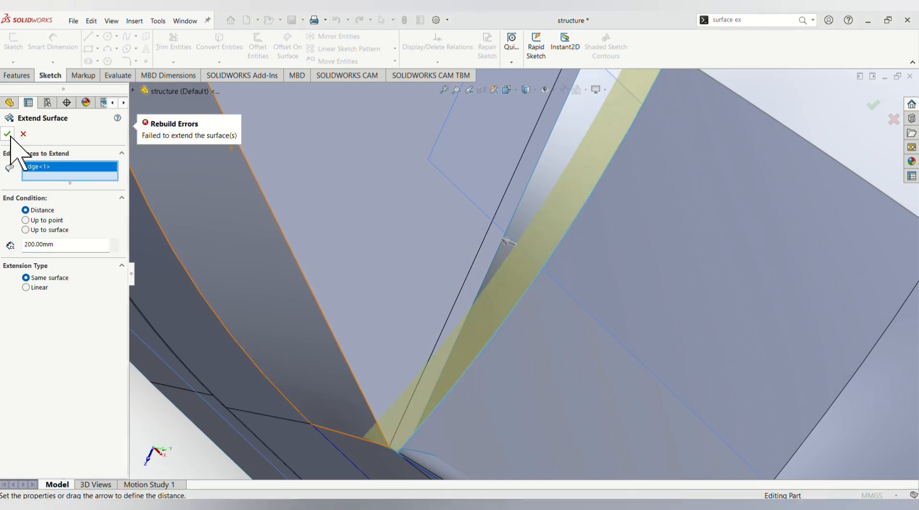
left_click(26, 287)
left_click(8, 135)
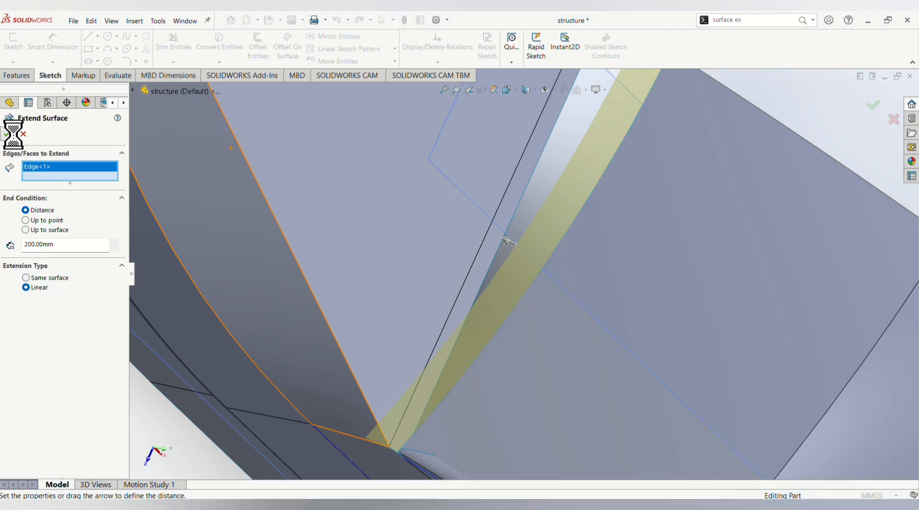
Change the Linear extension's end condition to Up to point, using the extruded surface's upper corner vertex near the gap.
left_click(26, 220)
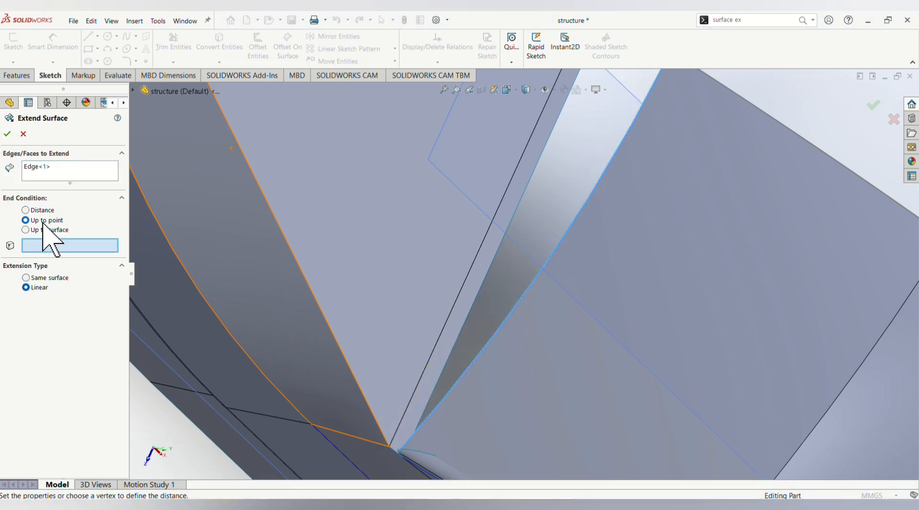
scroll(533, 281, "up", 3)
left_click(564, 136)
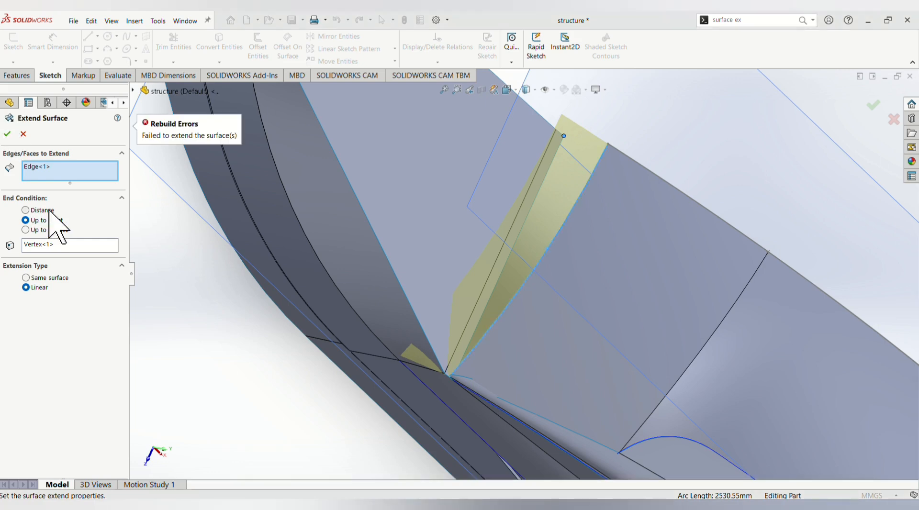
left_click(25, 230)
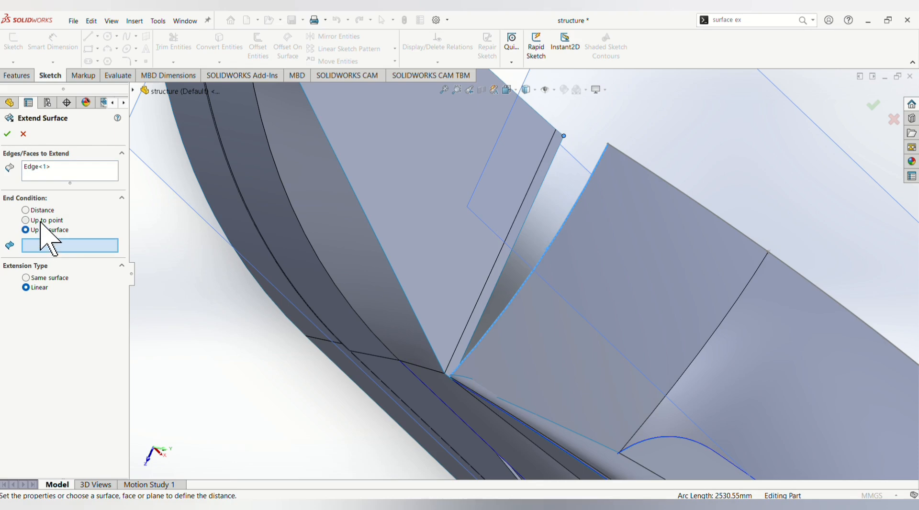
left_click(41, 221)
Add the short edge at the gap's lower corner to the edges of the Linear up-to-point extension.
scroll(550, 330, "down", 6)
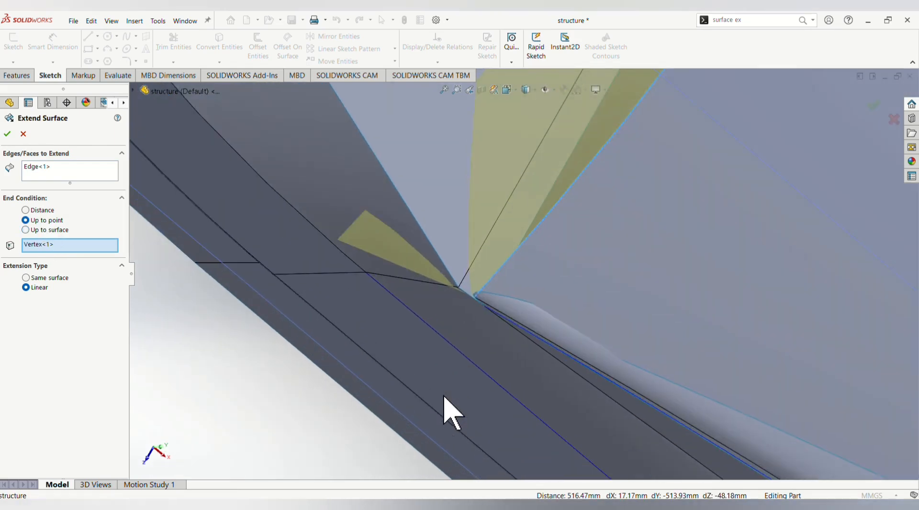
left_click(64, 176)
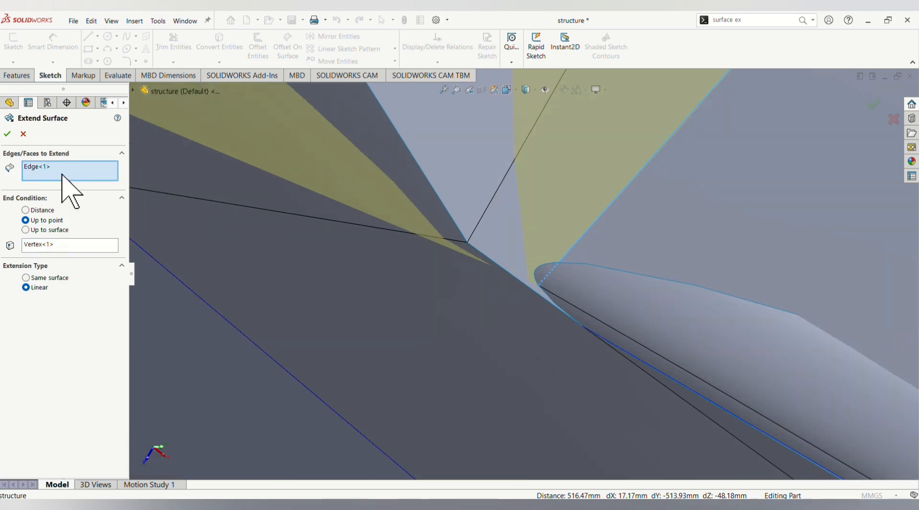
left_click(552, 299)
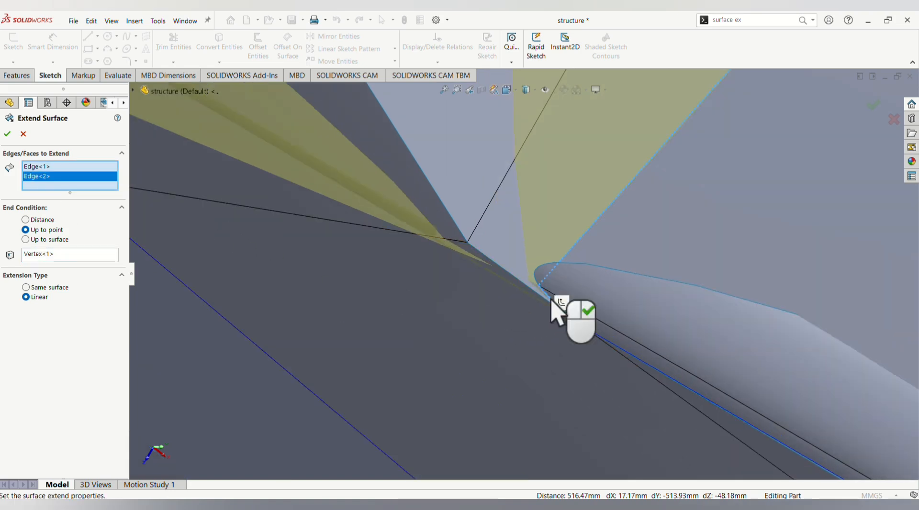
scroll(528, 301, "up", 4)
scroll(527, 297, "down", 6)
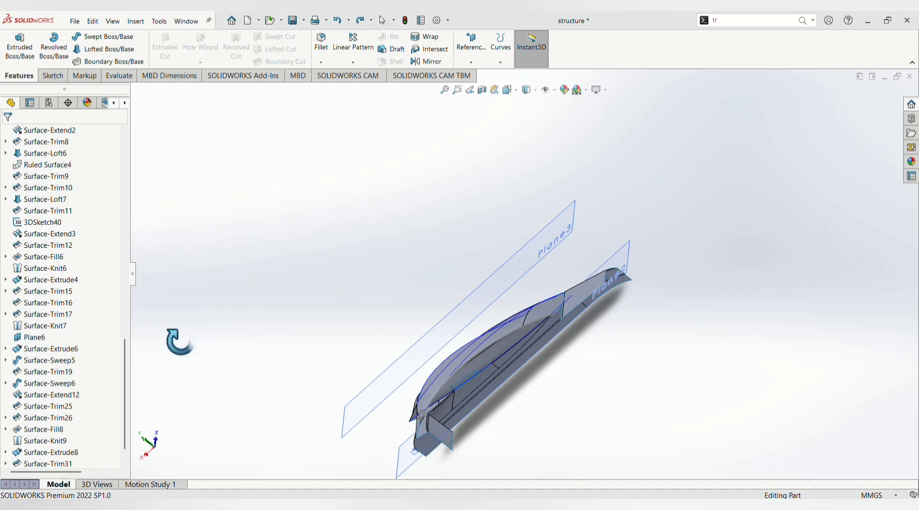
Start a new sketch on the Front Plane for bridging the gap between the curved upper body and the extruded surface.
middle_click_drag(180, 341, 292, 327)
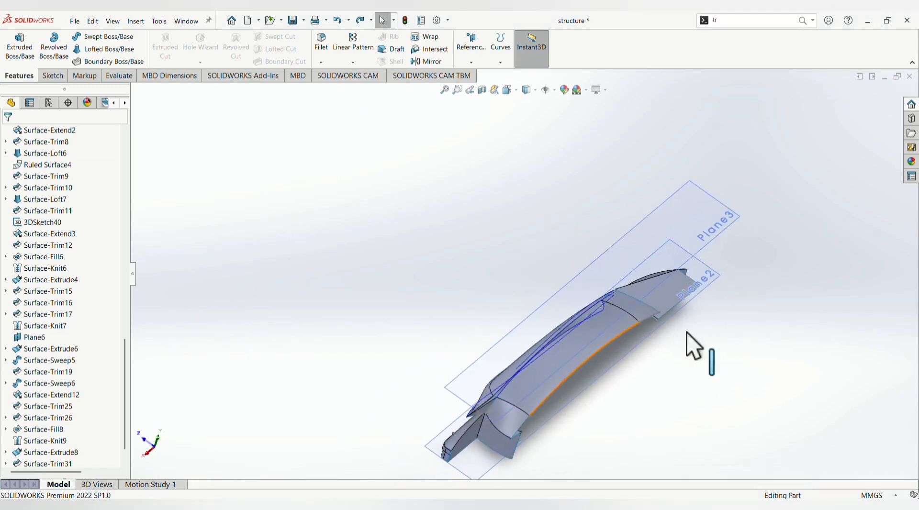
scroll(719, 306, "down", 4)
middle_click_drag(588, 338, 548, 347)
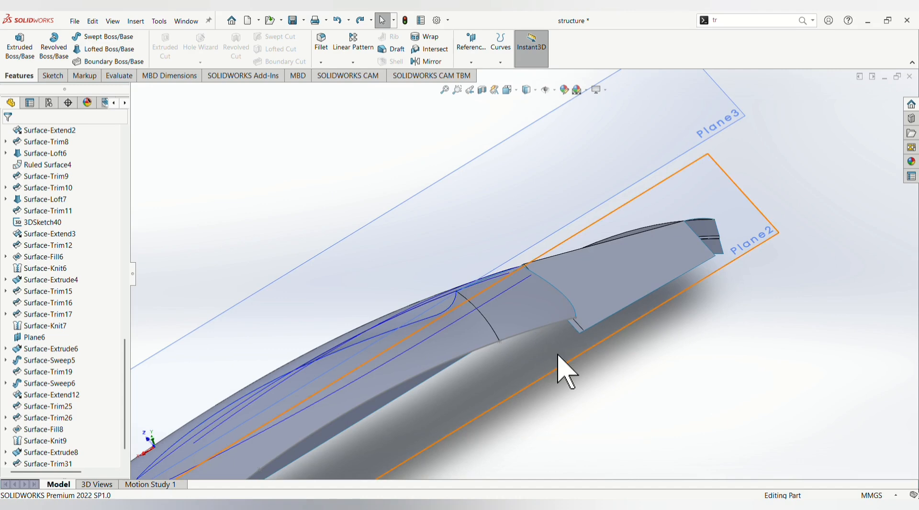
scroll(565, 369, "down", 5)
scroll(46, 217, "up", 4)
scroll(46, 216, "up", 15)
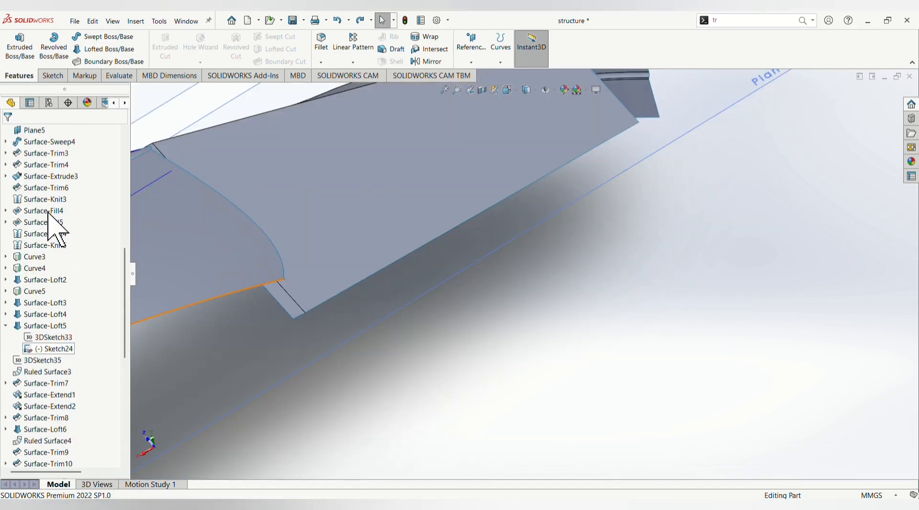
left_click(41, 199)
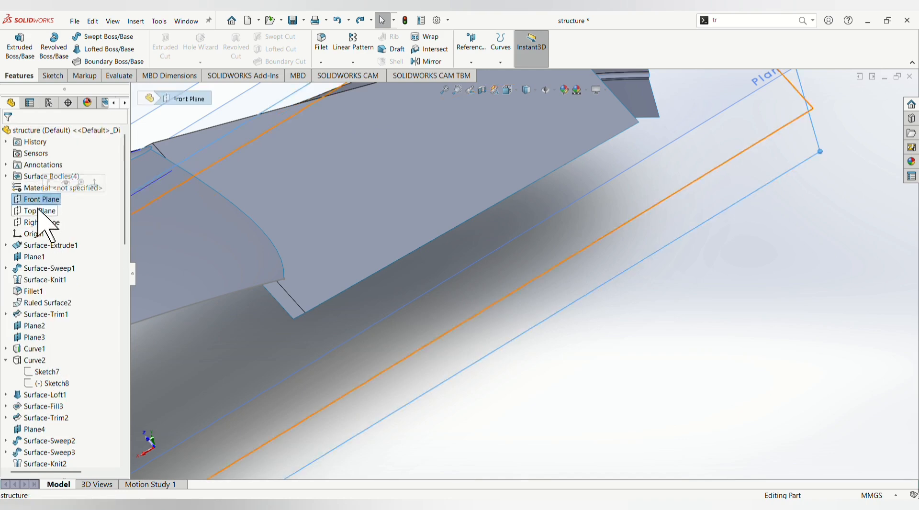
left_click(50, 184)
scroll(450, 303, "down", 3)
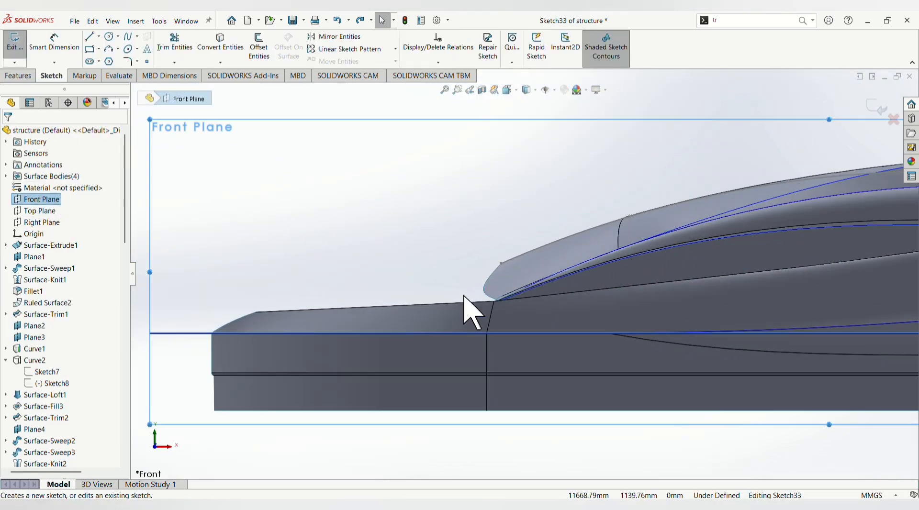
Sketch a two-point spline about 1451 mm long from the upper body's end corner to the extruded surface's outer edge and exit the sketch.
left_click(128, 36)
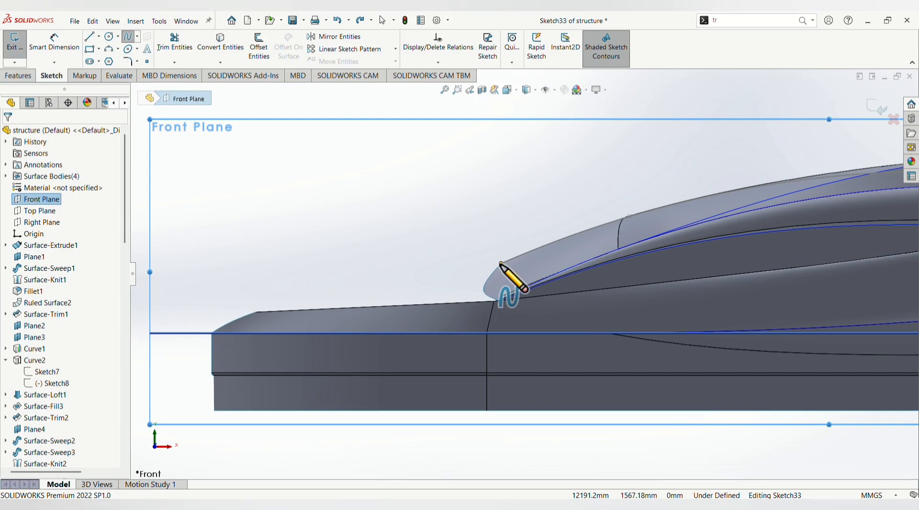
left_click(501, 264)
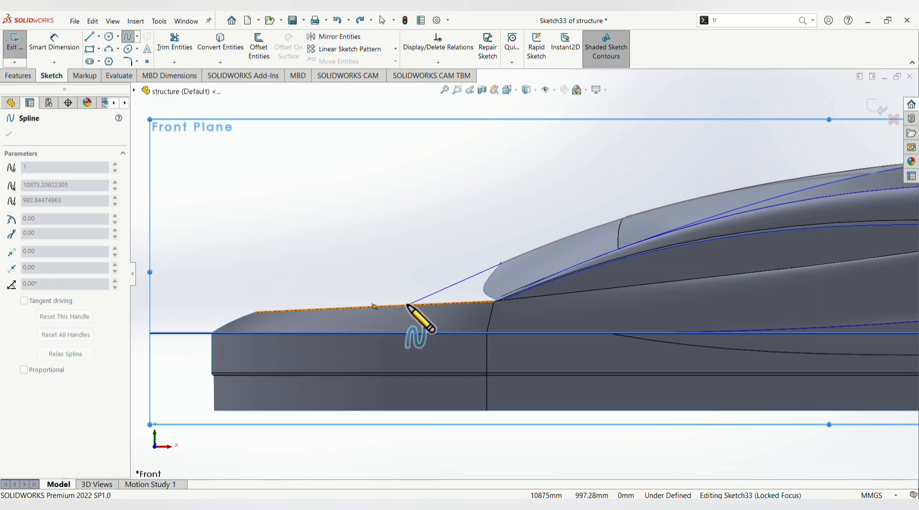
left_click(408, 305)
key("Escape")
middle_click_drag(386, 383, 393, 427)
scroll(484, 390, "down", 5)
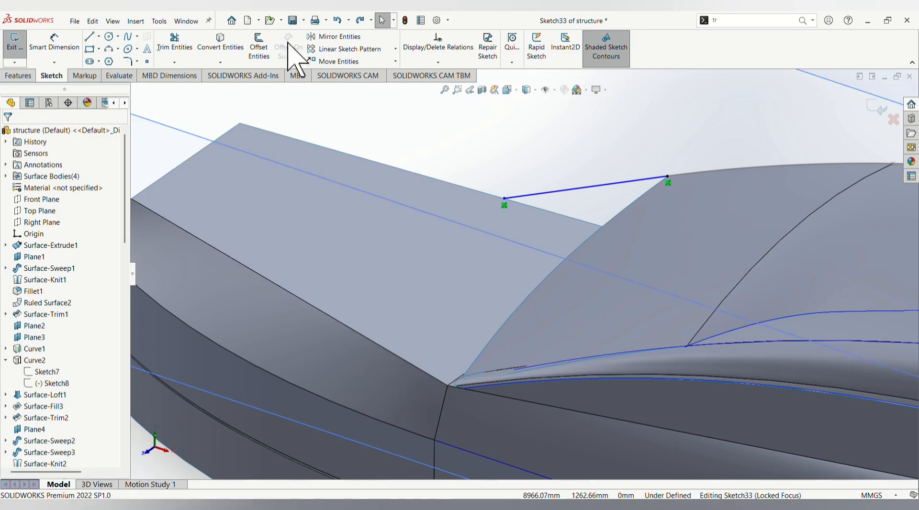
left_click(15, 45)
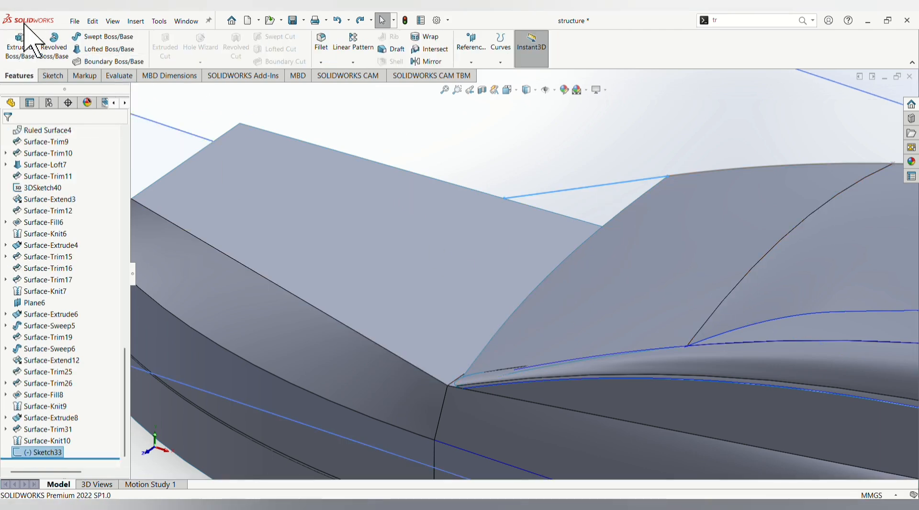
Start a new 3D sketch for the path of the bridging surface.
left_click(53, 76)
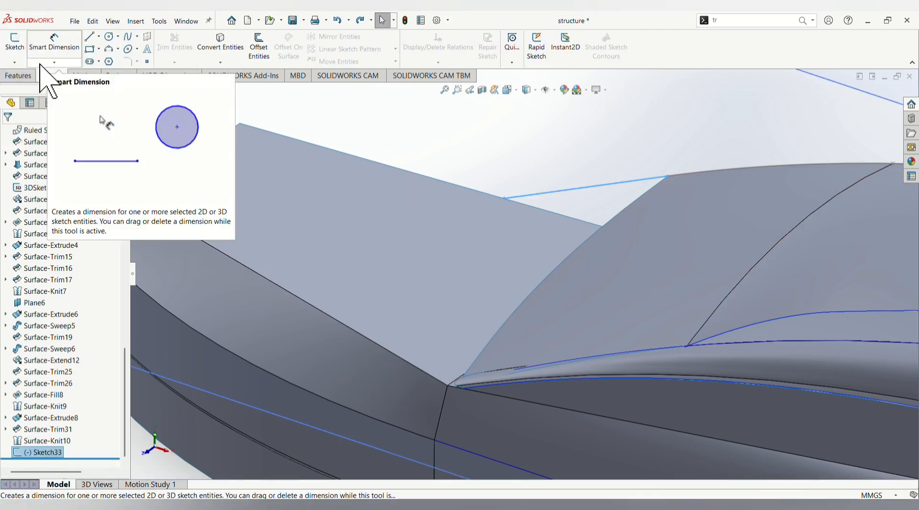
left_click(15, 62)
left_click(41, 85)
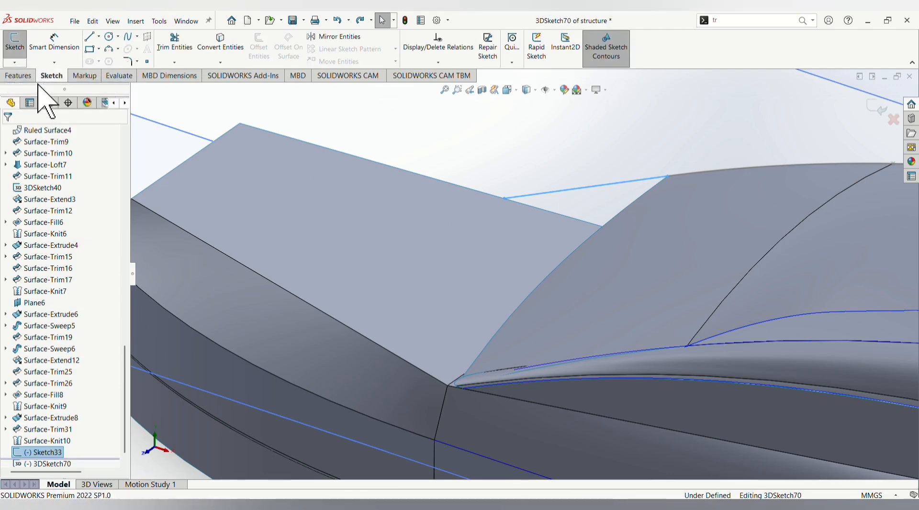
left_click(223, 53)
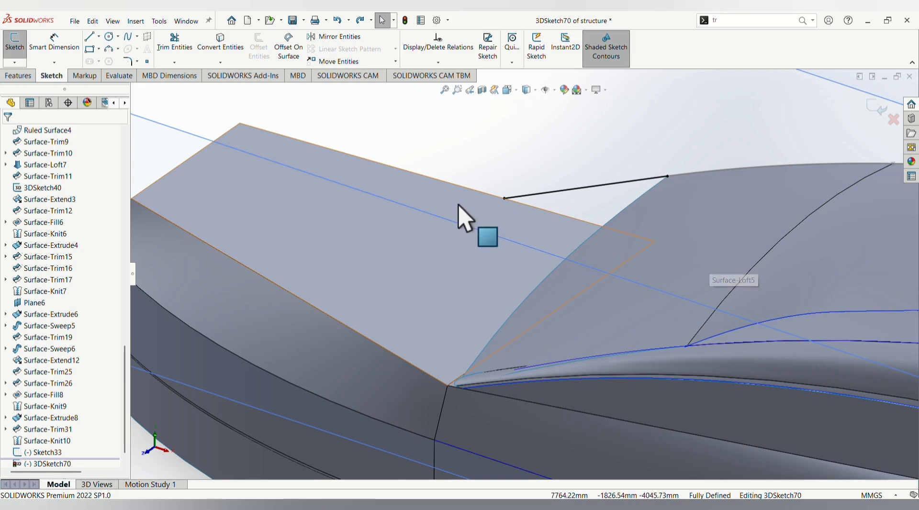
left_click(594, 188)
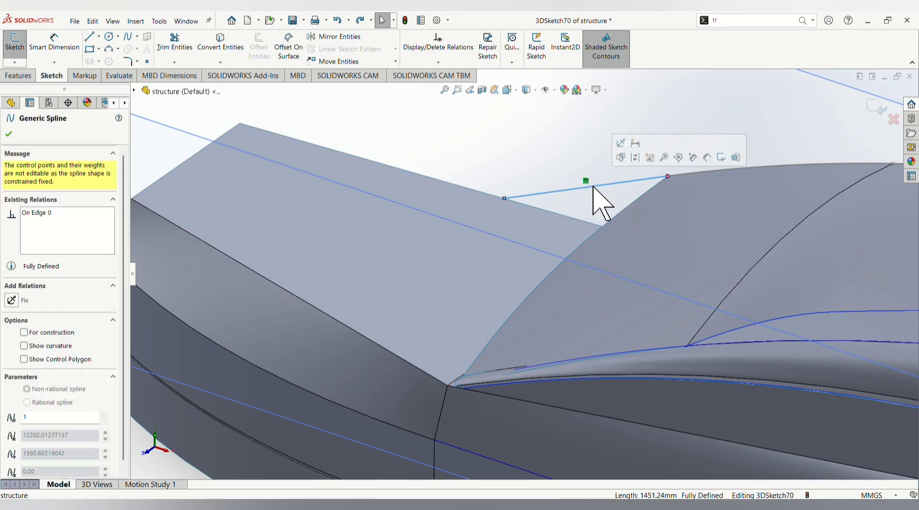
key("Escape")
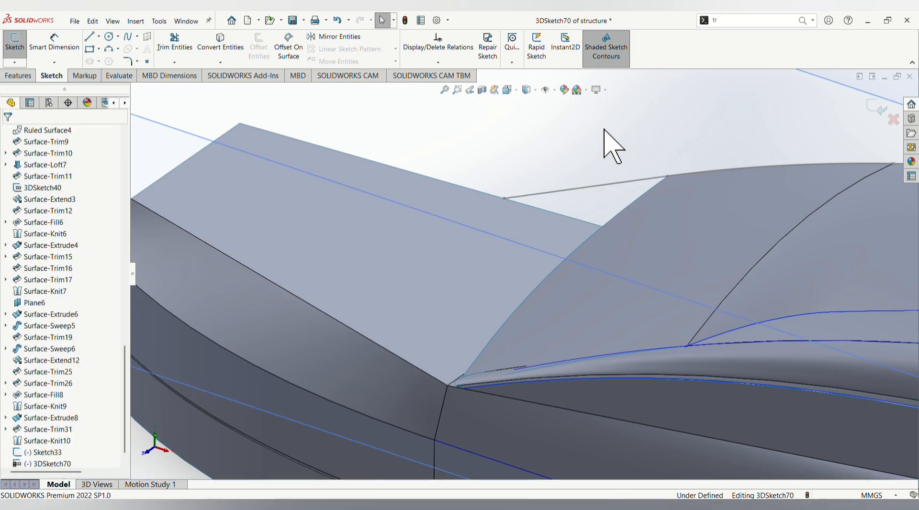
Convert the upper body's curved end edge beside the gap into the 3D sketch and exit the sketch.
left_click(218, 53)
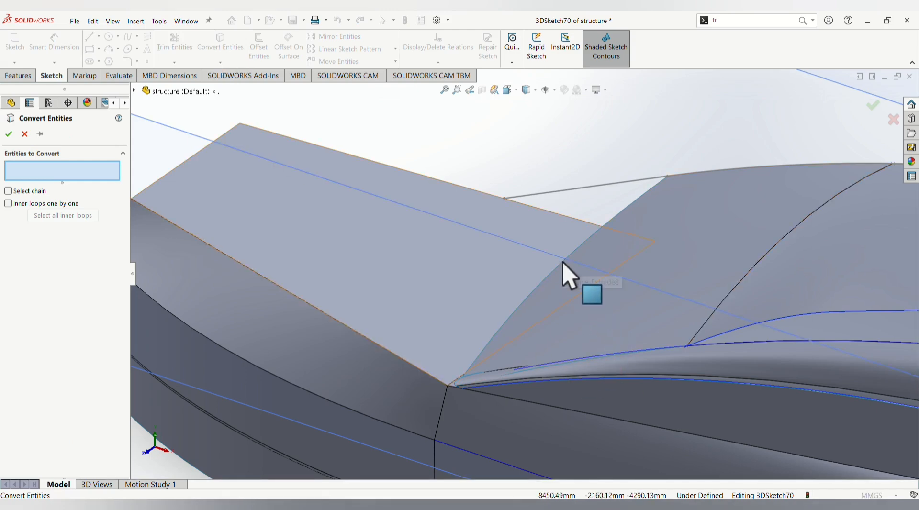
left_click(634, 204)
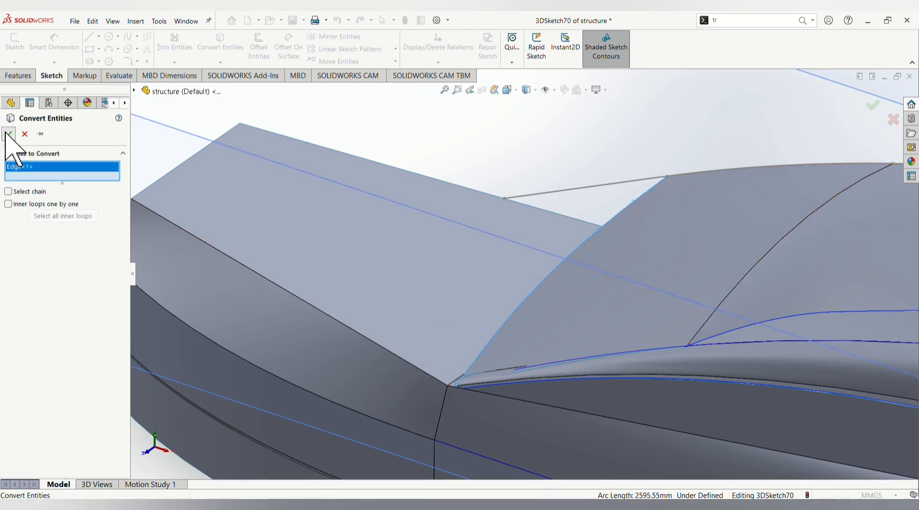
left_click(9, 134)
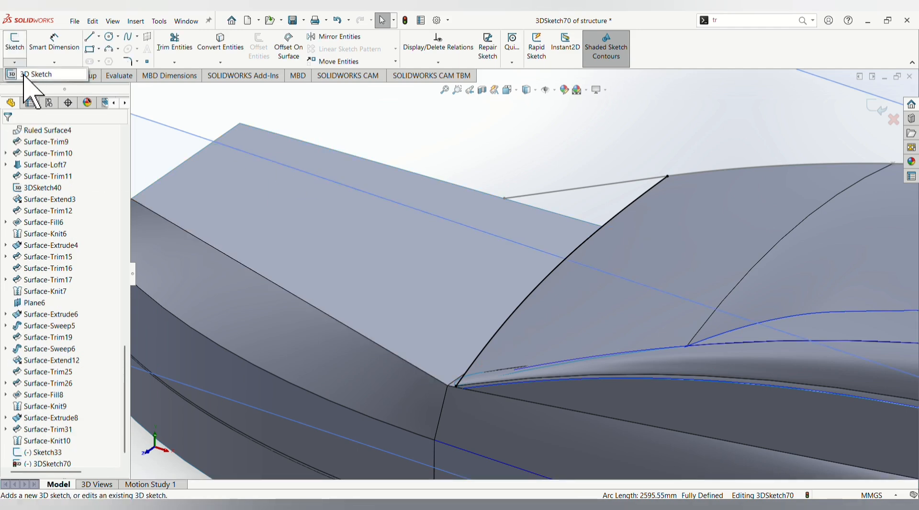
left_click(25, 78)
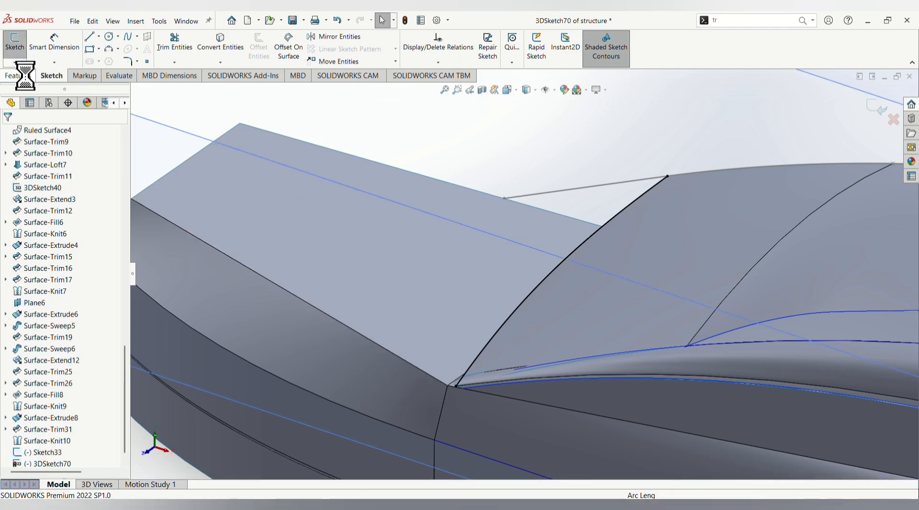
Maximize the program window again and dismiss the resource monitor notification.
left_click(805, 21)
double_click(797, 21)
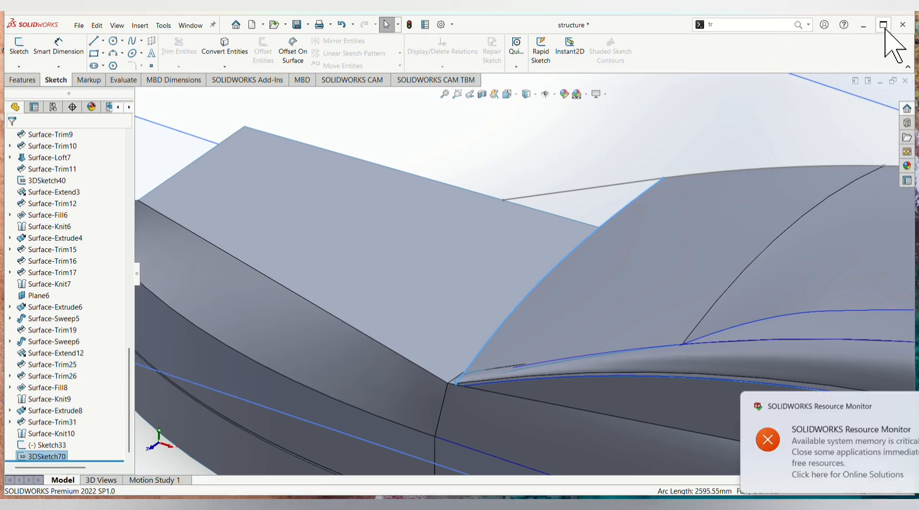
left_click(887, 27)
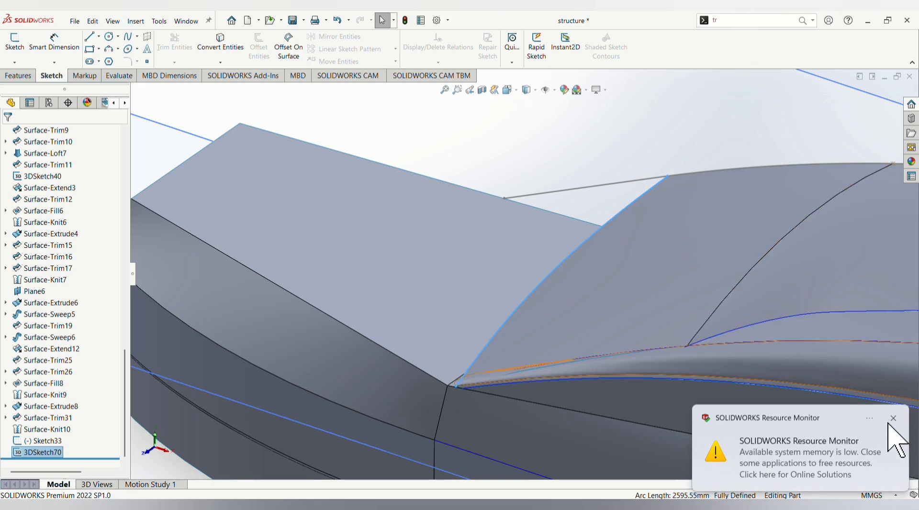
left_click(894, 418)
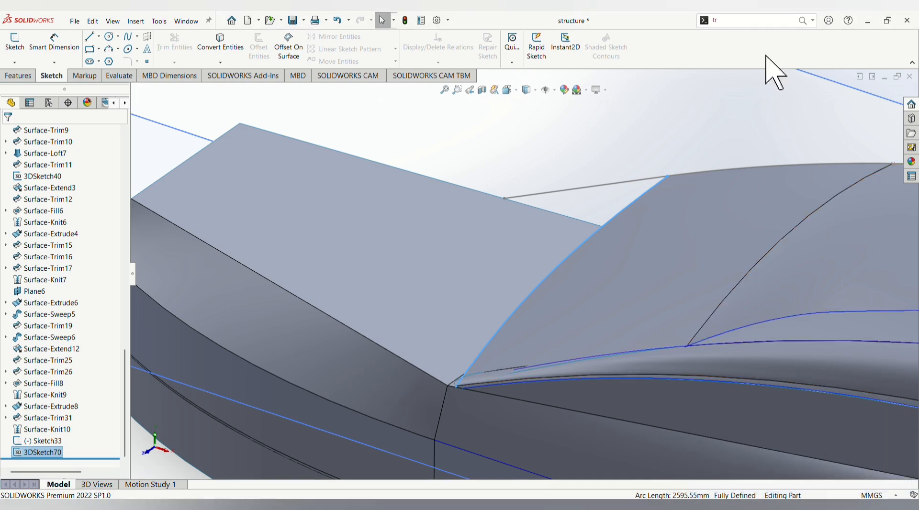
left_click(744, 17)
type("su")
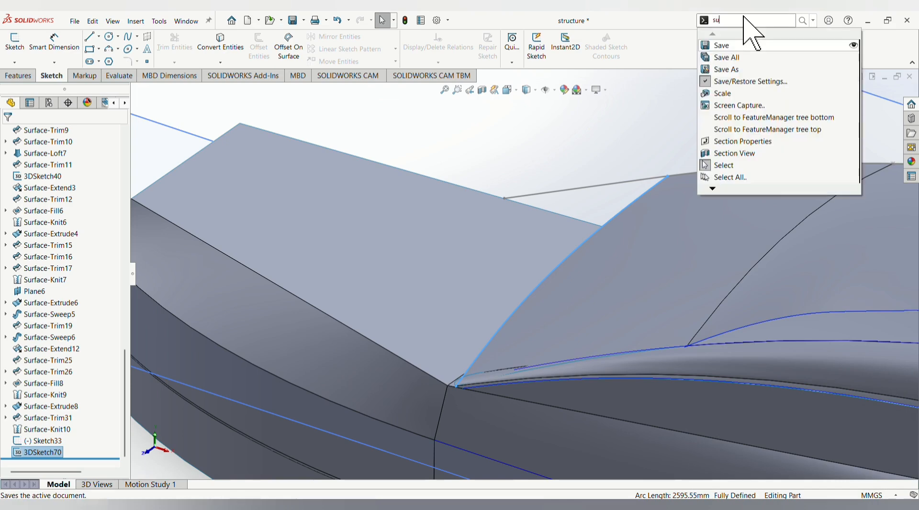
type("rf")
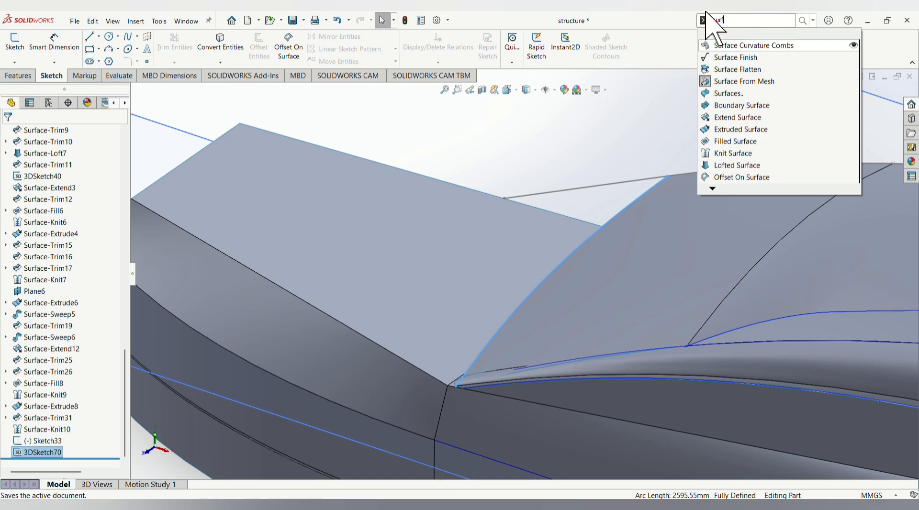
Create a swept surface with the bridging spline sketch as profile and the converted end edge in 3DSketch70 as path.
left_click(135, 22)
mouse_move(146, 116)
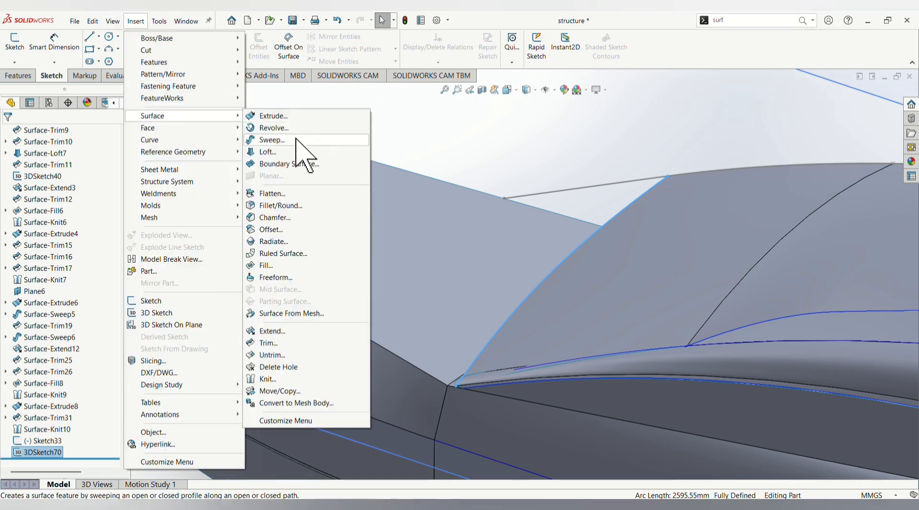
left_click(292, 140)
left_click(557, 192)
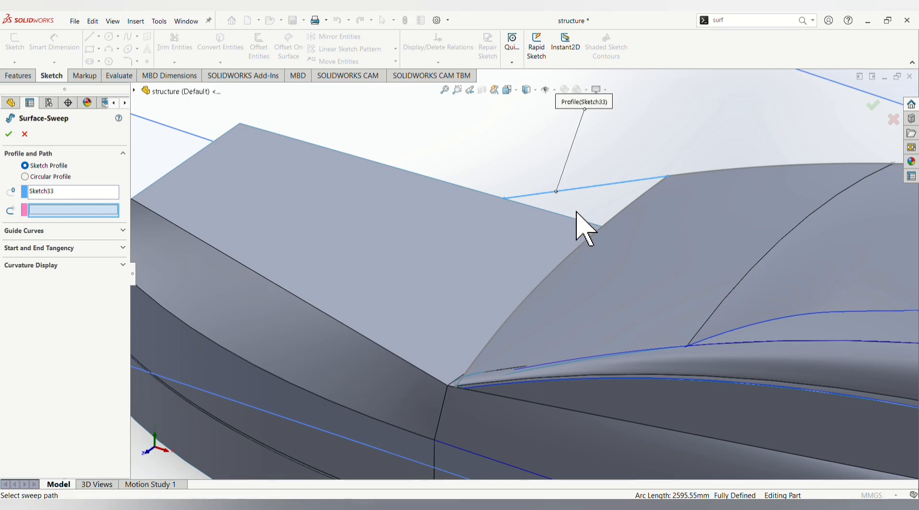
left_click(597, 231)
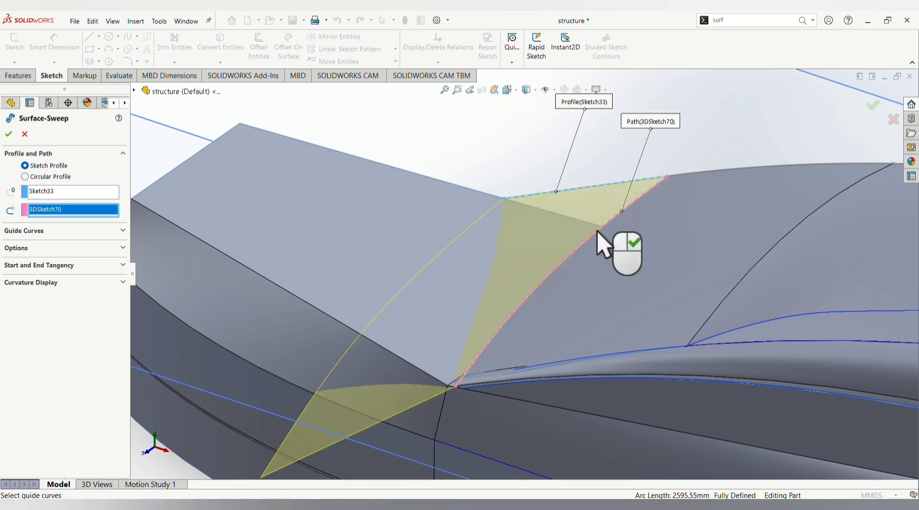
left_click(8, 135)
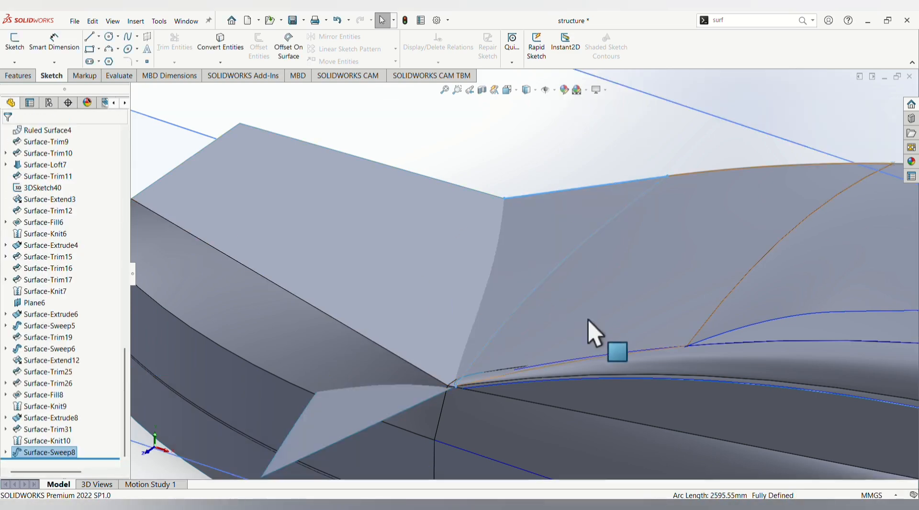
Try to trim the knitted surface body with the new swept surface as trim tool, choosing the knitted body's piece to remove.
mouse_move(596, 335)
middle_mouse_down()
mouse_move(479, 351)
mouse_move(483, 396)
mouse_move(673, 395)
mouse_move(769, 350)
mouse_move(760, 365)
mouse_move(656, 300)
mouse_move(622, 361)
mouse_move(647, 397)
middle_mouse_up()
scroll(622, 355, "down", 3)
middle_click_drag(608, 318, 590, 383)
left_click(732, 24)
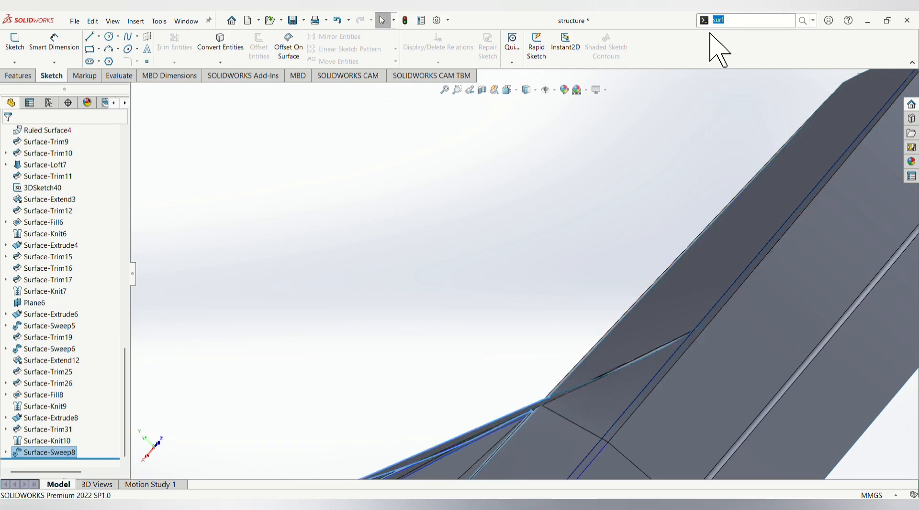
type("tr")
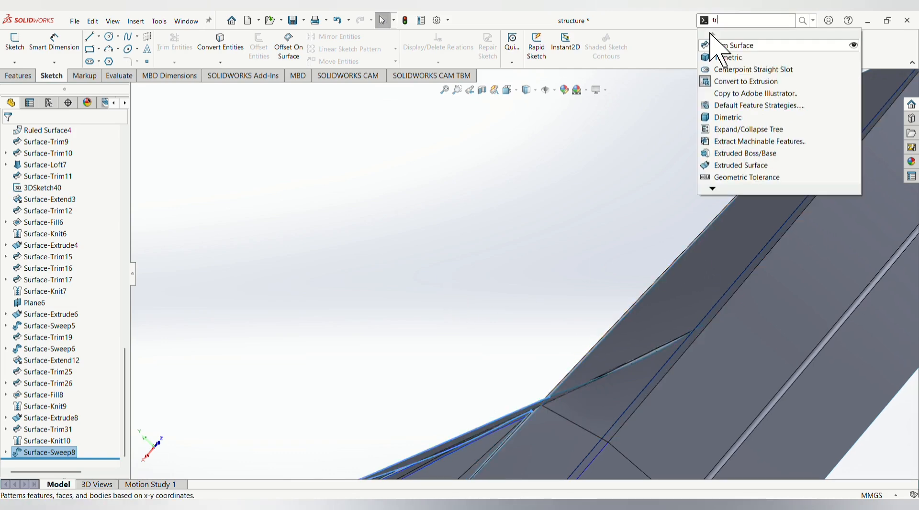
left_click(728, 46)
left_click(685, 351)
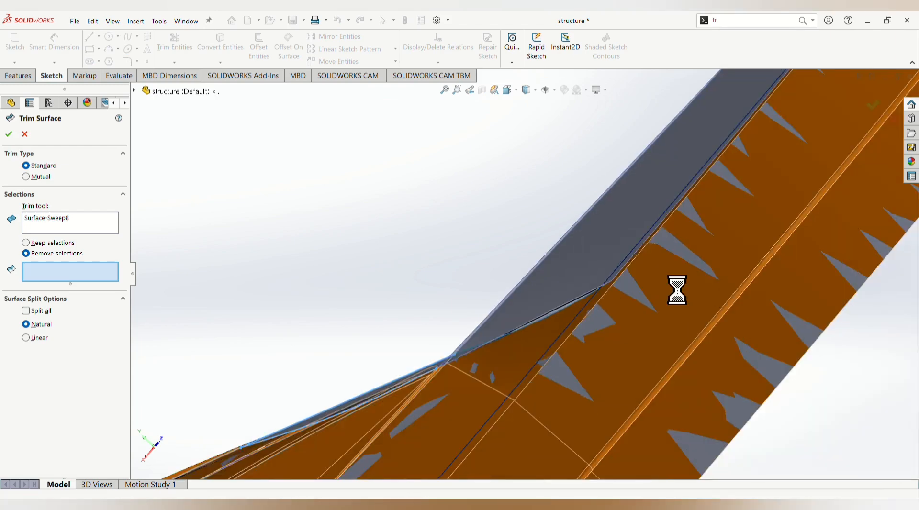
scroll(676, 298, "down", 3)
scroll(676, 298, "up", 6)
middle_click_drag(585, 313, 476, 357)
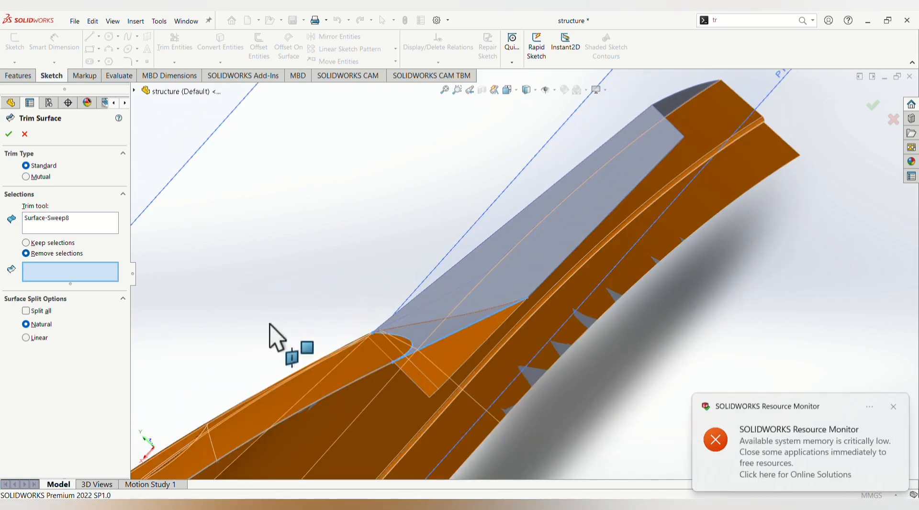
left_click(447, 379)
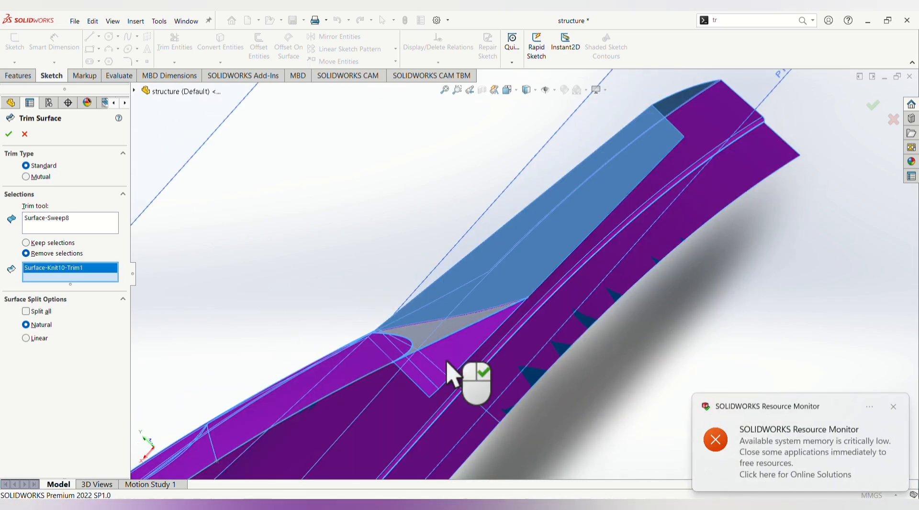
Clear both trim selections, try the knitted surface body as the trim tool instead, and cancel the trim.
right_click(79, 272)
left_click(118, 277)
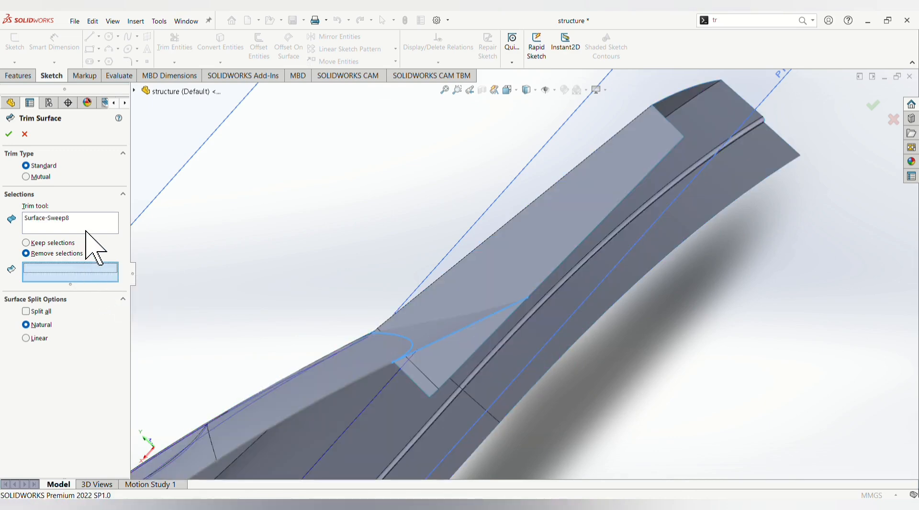
right_click(89, 223)
left_click(143, 229)
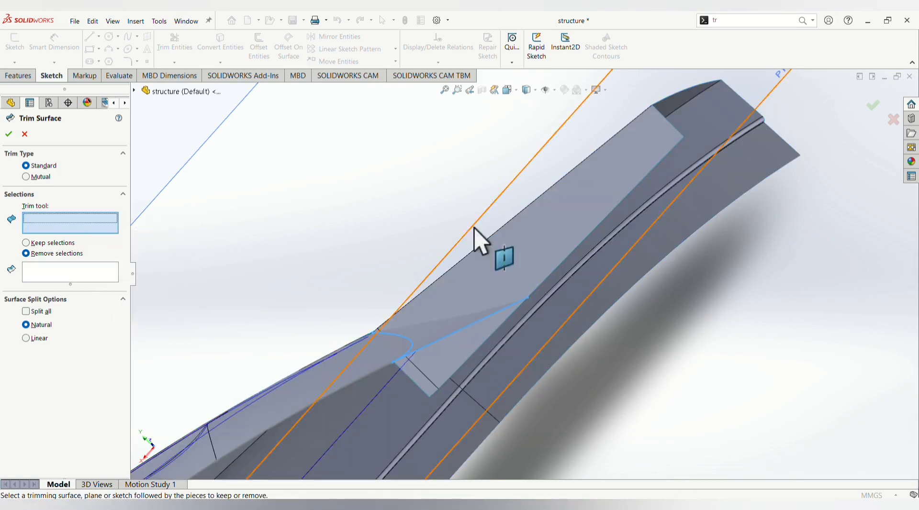
left_click(541, 242)
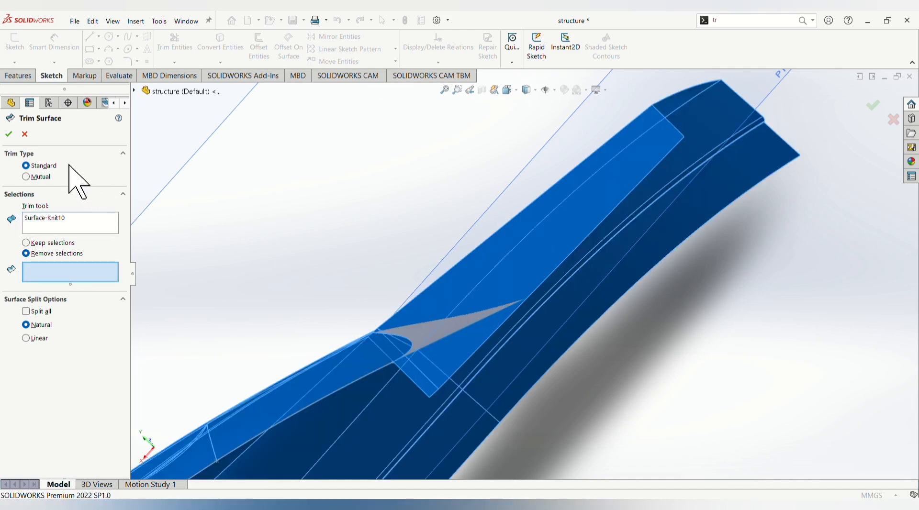
left_click(25, 134)
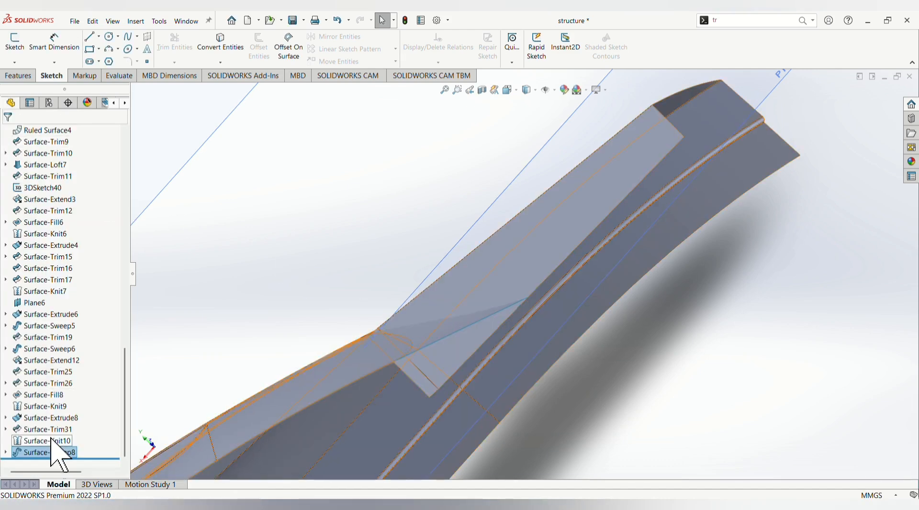
Delete the Surface-Knit10 feature so its surfaces are separate bodies again.
left_click(52, 441)
right_click(57, 445)
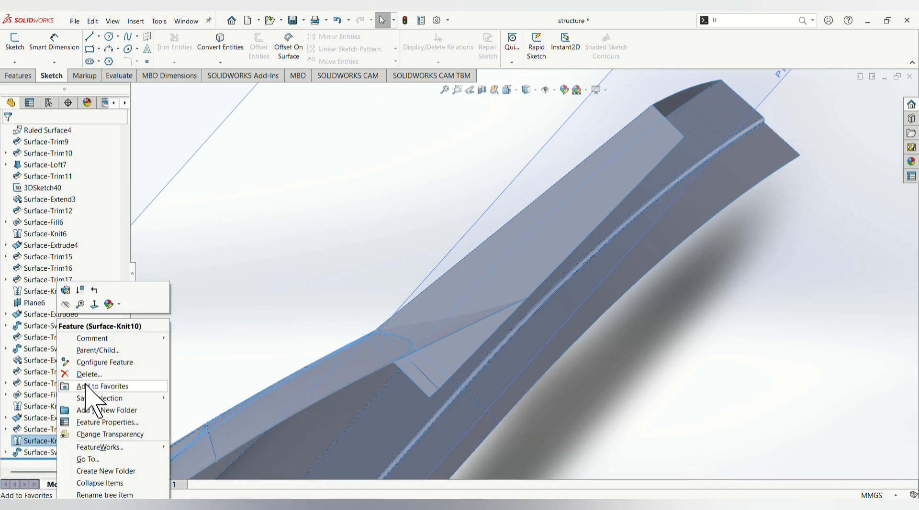
left_click(91, 373)
key("Return")
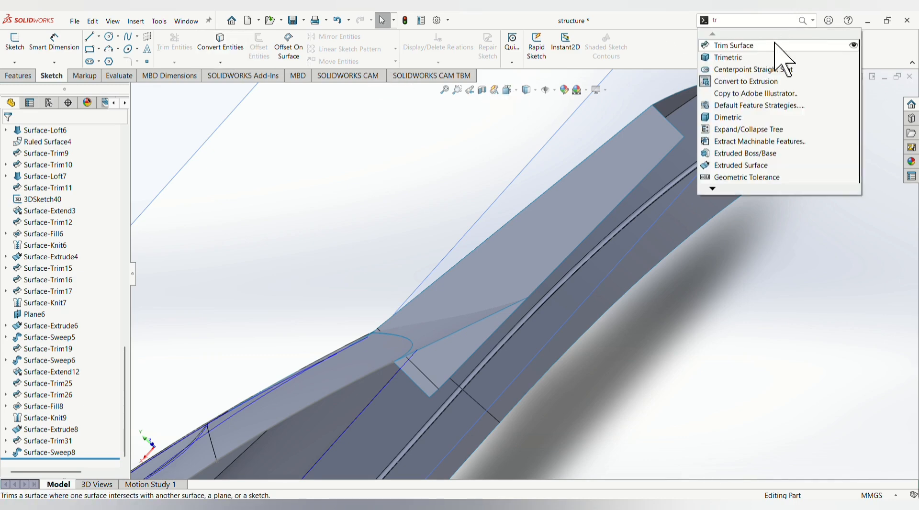
Trim the swept surface with the extruded surface (Surface-Trim31) as trim tool, removing the swept portion that extends past it.
left_click(766, 43)
left_click(531, 273)
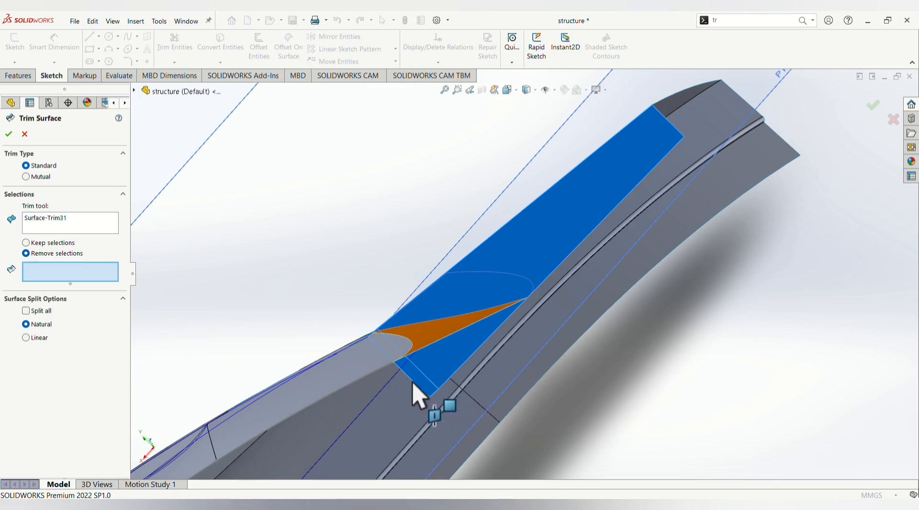
middle_click_drag(419, 396, 404, 371)
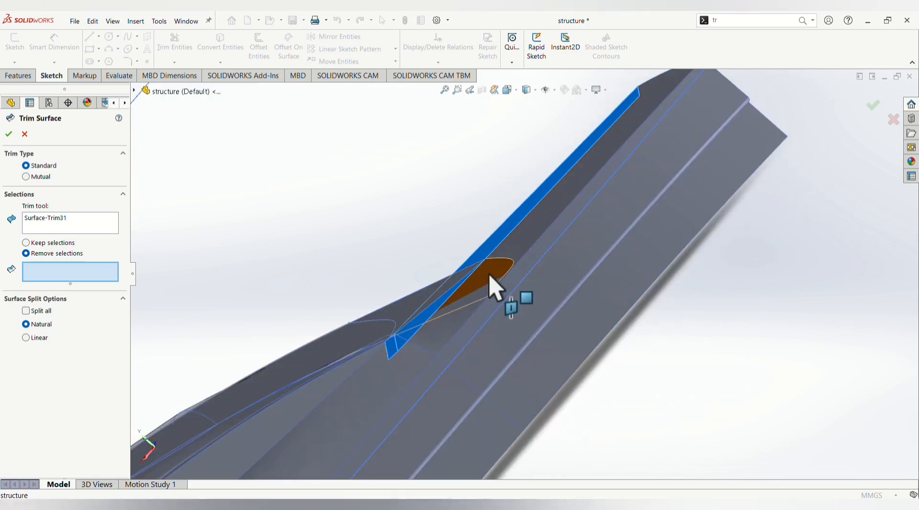
left_click(493, 287)
left_click(9, 134)
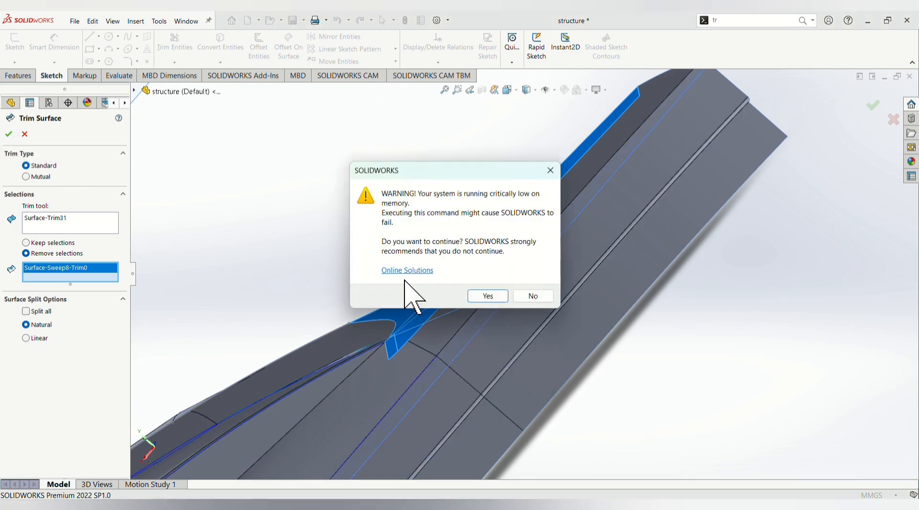
left_click(477, 295)
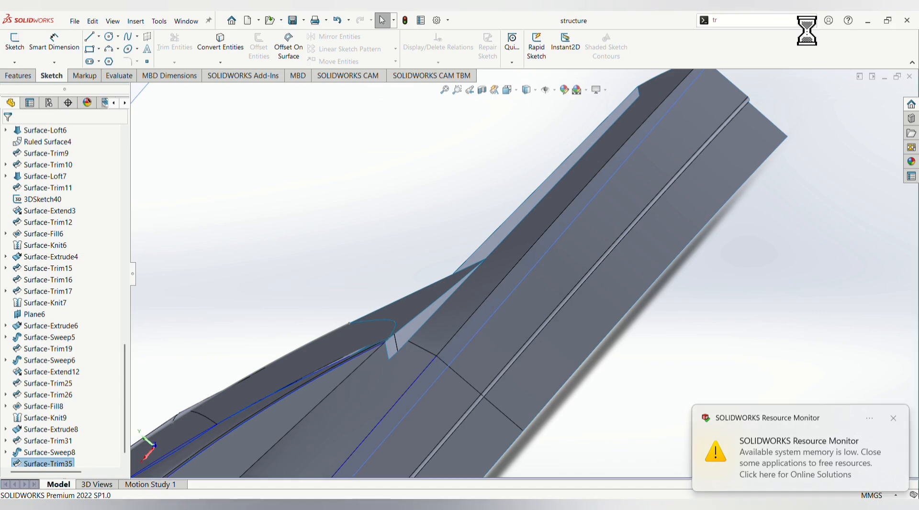
Trim the extruded surface with the trimmed swept surface (Surface-Trim35) as trim tool, removing the narrow piece that extends past the sweep.
left_click(778, 43)
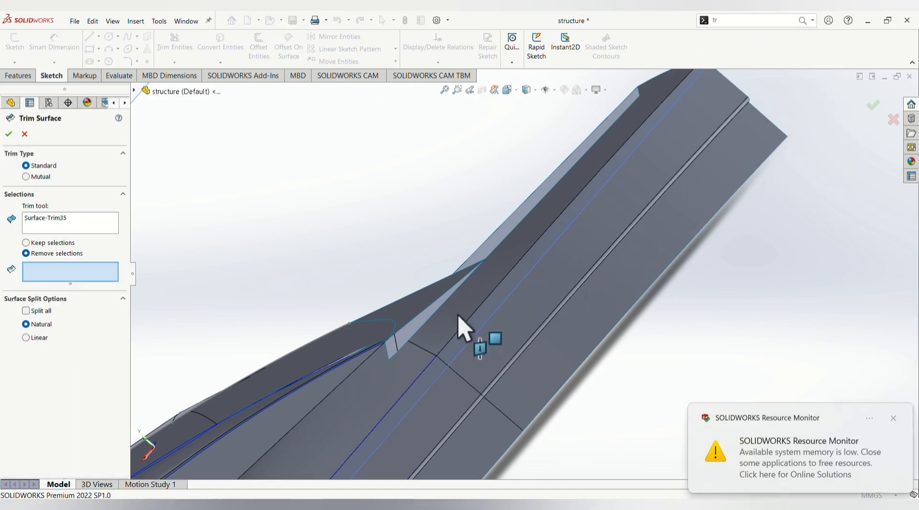
left_click(416, 337)
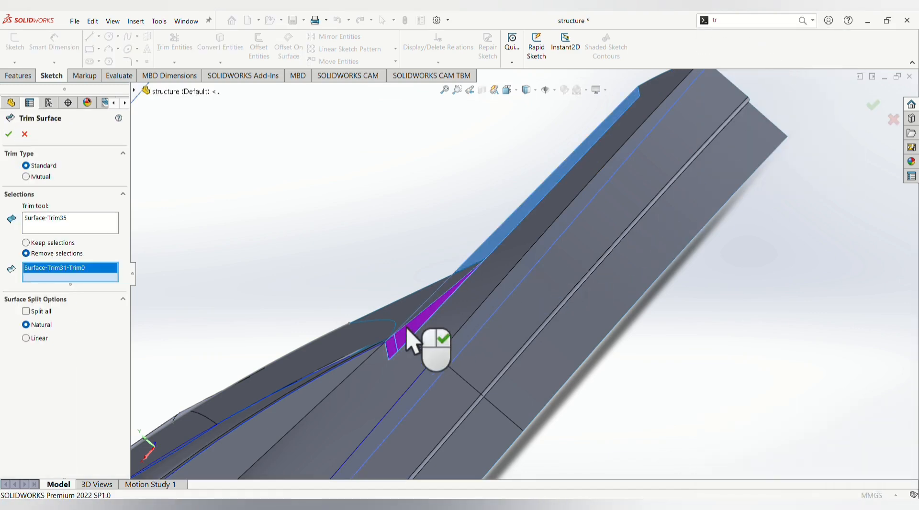
left_click(8, 134)
Examine the trimmed corner from several sides for remaining gaps where the swept, extruded and lofted surfaces meet.
middle_click_drag(372, 323, 502, 348)
scroll(315, 304, "down", 6)
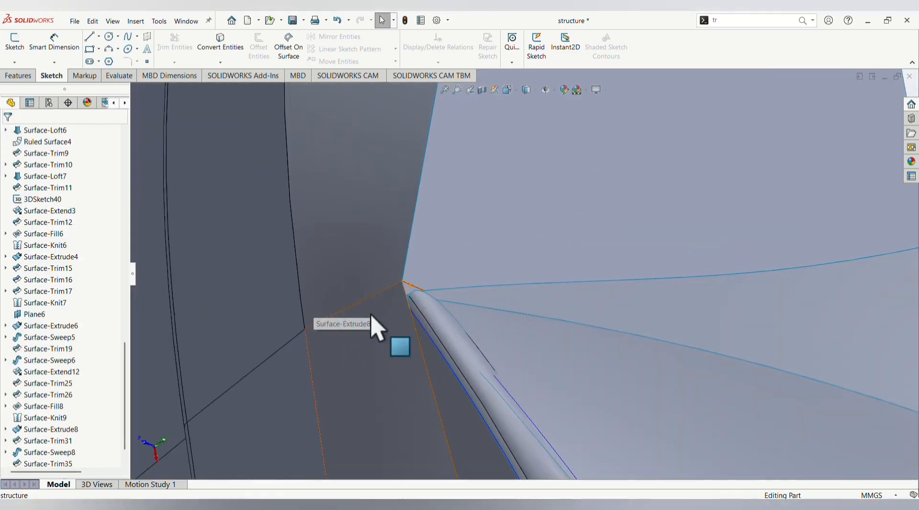
middle_click_drag(370, 315, 363, 342)
scroll(424, 328, "up", 5)
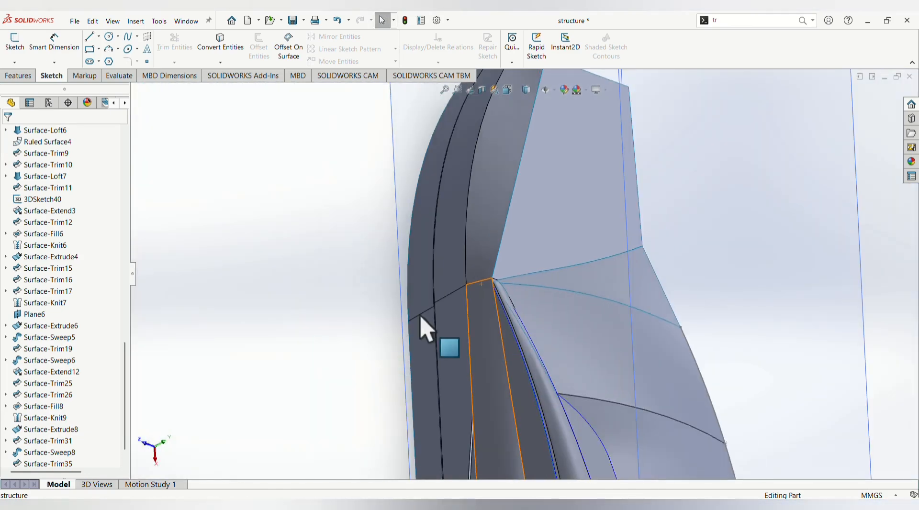
middle_click_drag(607, 263, 515, 267)
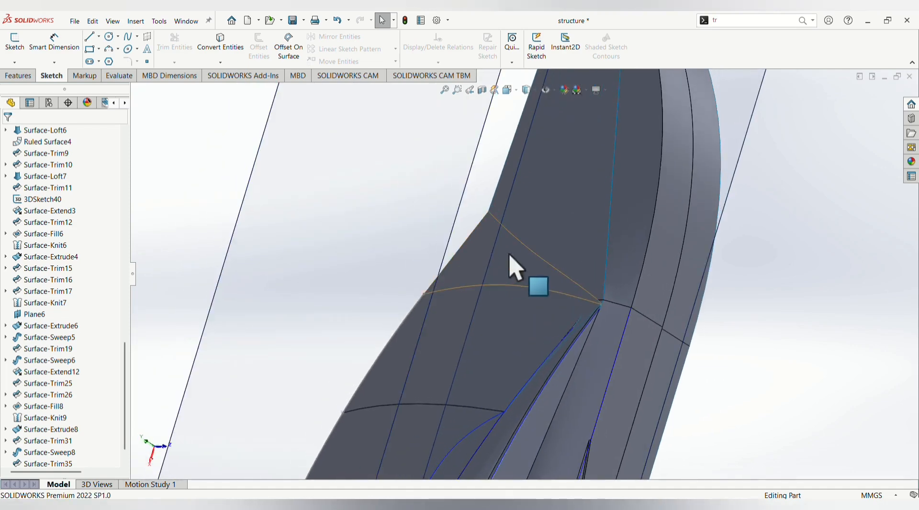
scroll(558, 255, "down", 3)
scroll(644, 406, "down", 10)
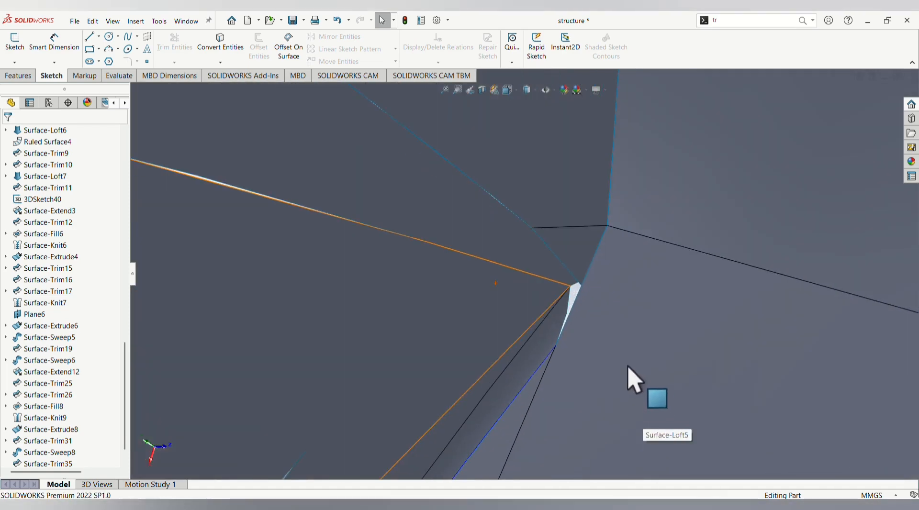
scroll(575, 328, "down", 3)
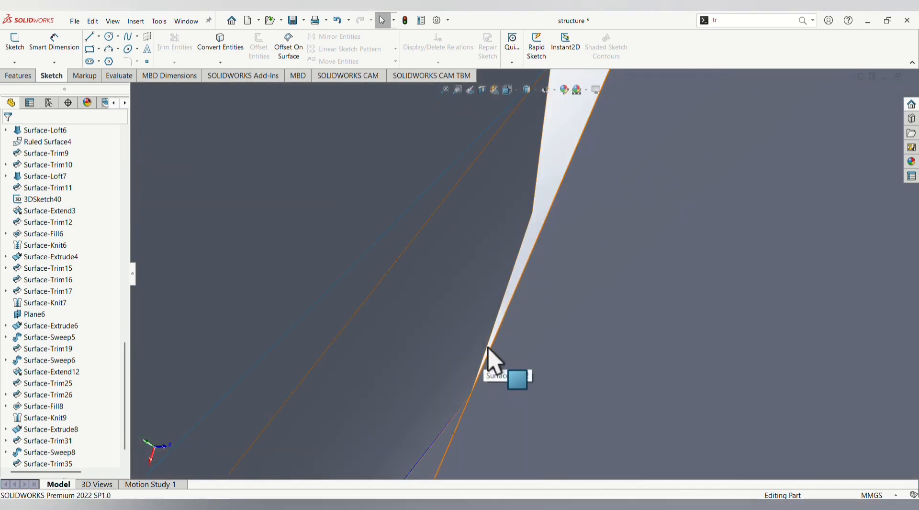
scroll(496, 361, "up", 3)
scroll(578, 288, "up", 11)
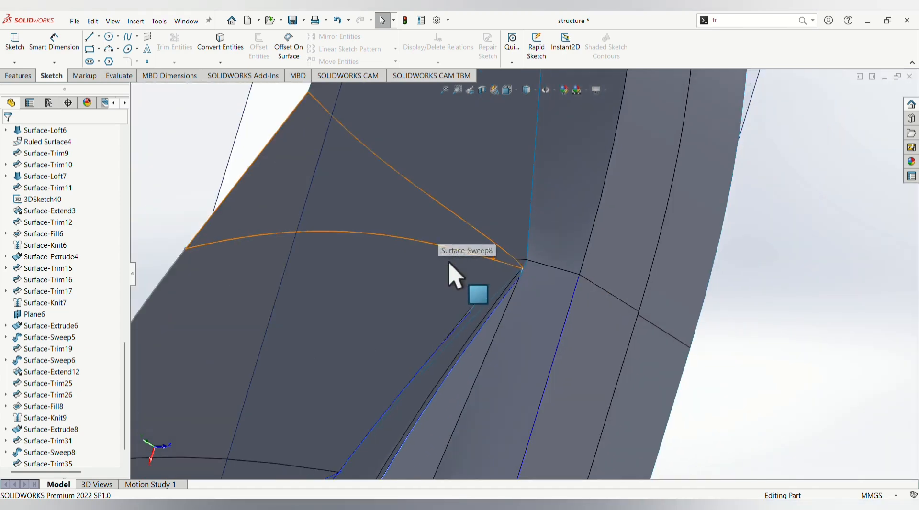
middle_click_drag(460, 277, 579, 369)
scroll(536, 326, "up", 9)
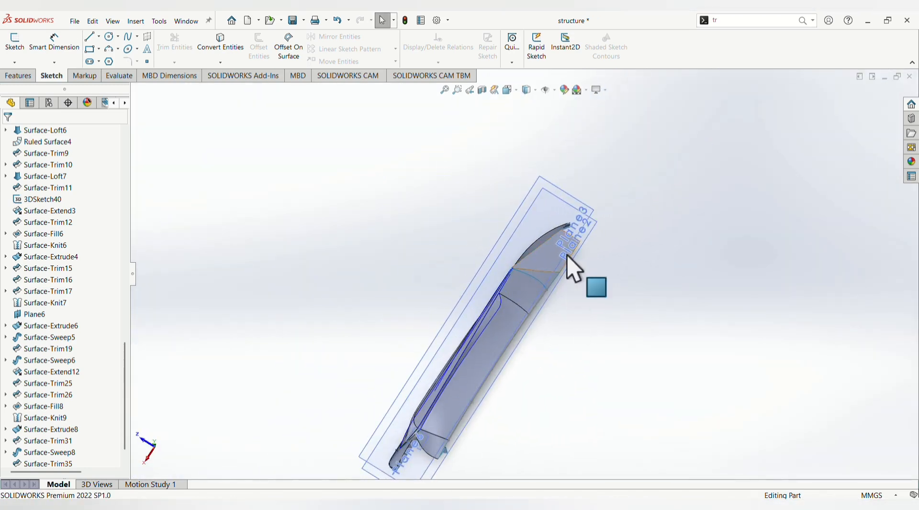
scroll(565, 274, "down", 5)
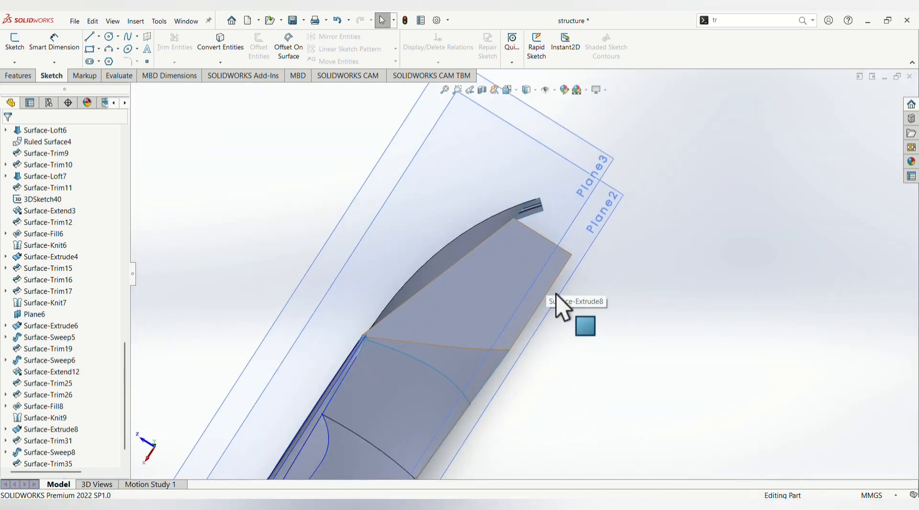
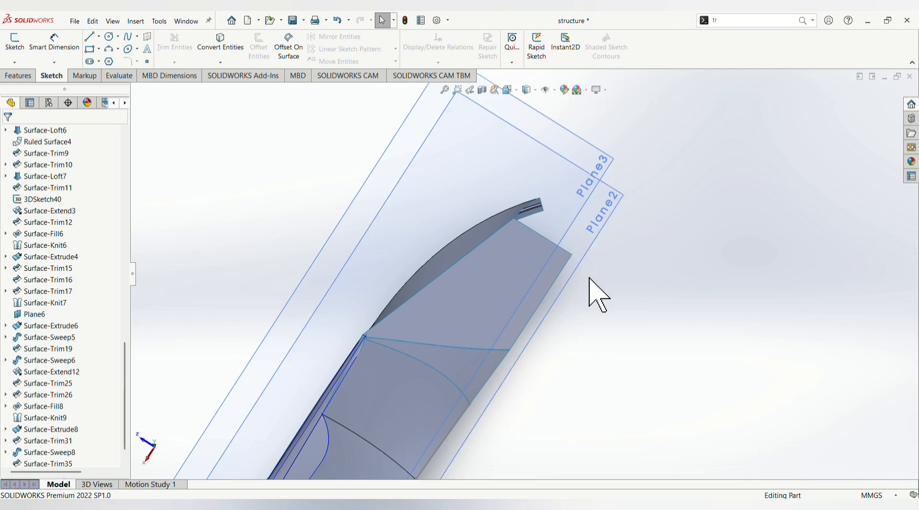
Sketch two connected splines on the flat extruded surface, from its lower outer corner to an interior point and up to its upper edge.
middle_click_drag(599, 294, 560, 286)
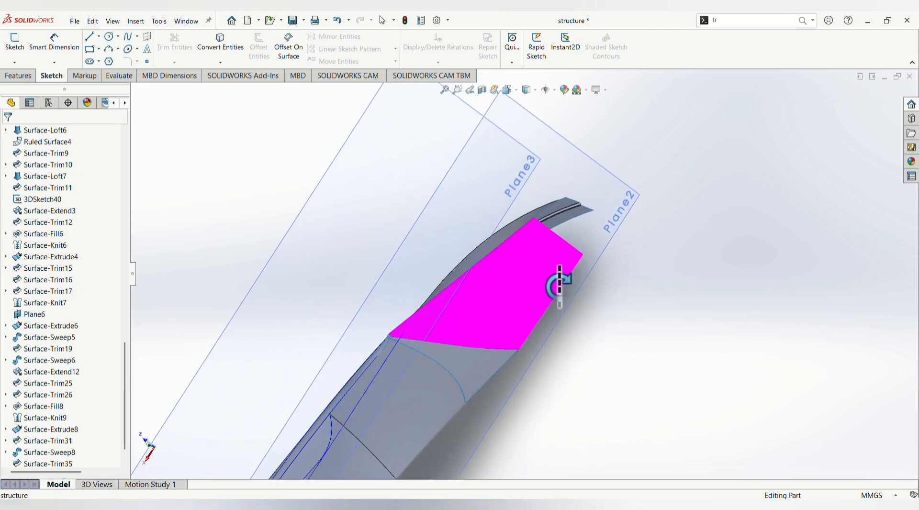
right_click(559, 292)
left_click(581, 277)
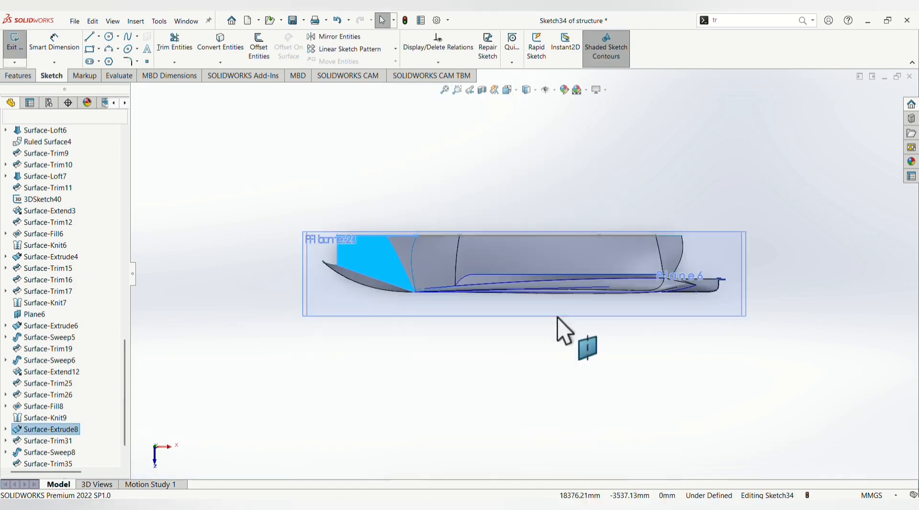
scroll(369, 273, "down", 8)
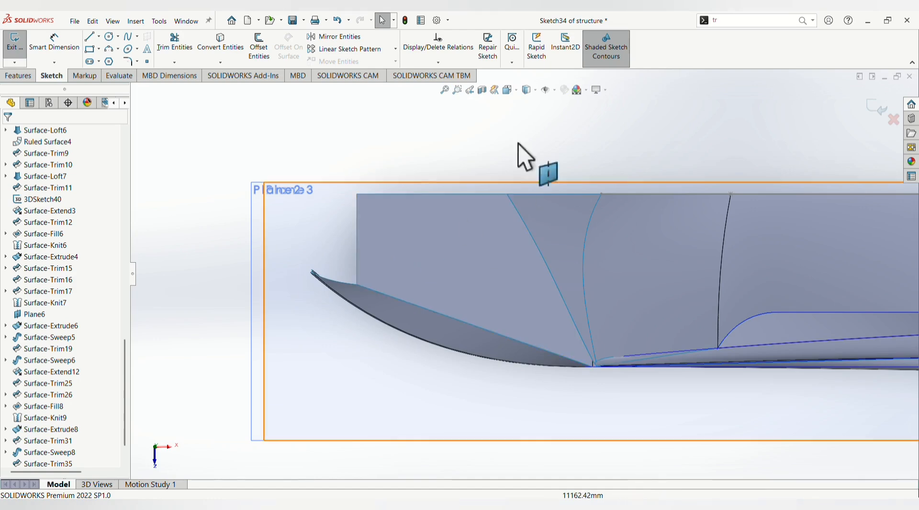
left_click(127, 37)
left_click(357, 285)
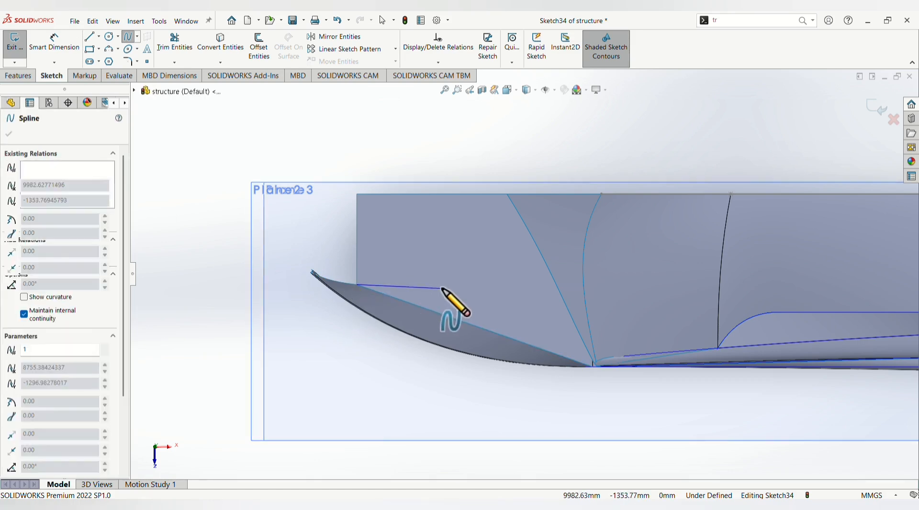
left_click(510, 306)
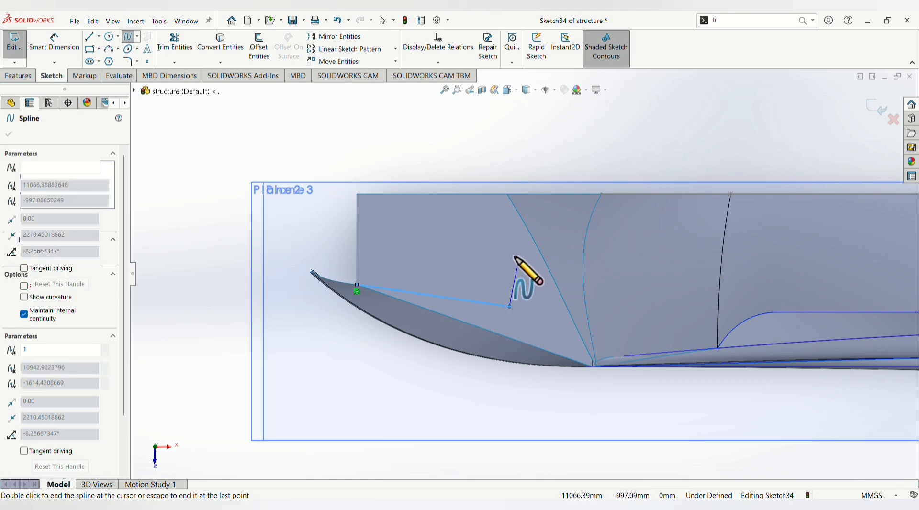
left_click(489, 194)
key("Escape")
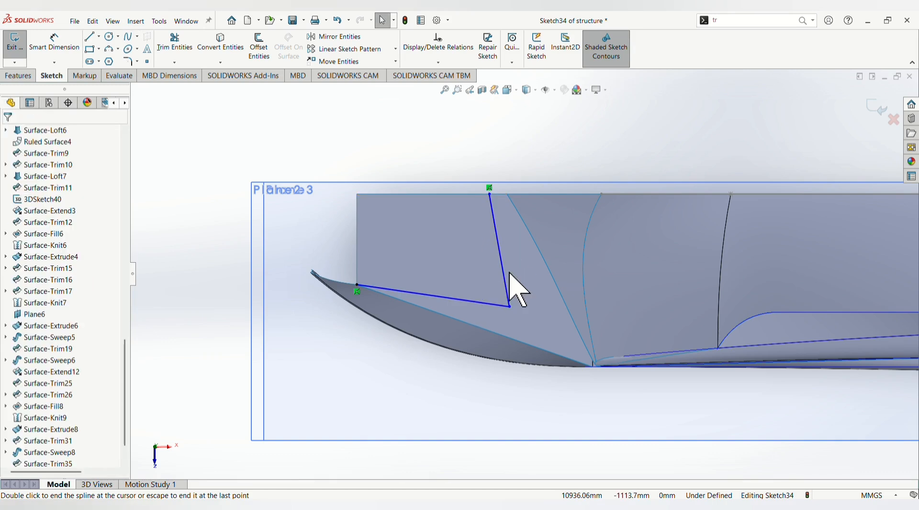
Bend both straight splines into gentle curves by adjusting their tangent handles.
scroll(487, 302, "down", 5)
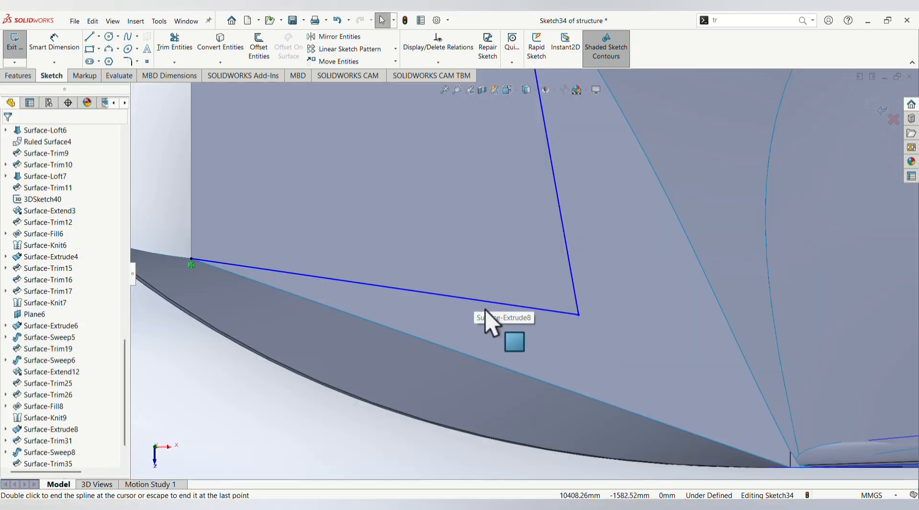
left_click(486, 302)
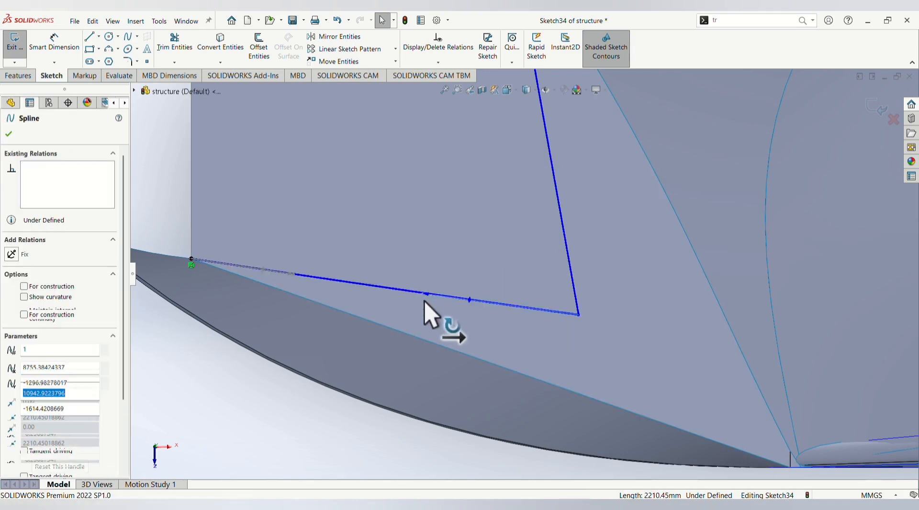
left_click_drag(432, 312, 390, 289)
scroll(426, 261, "up", 4)
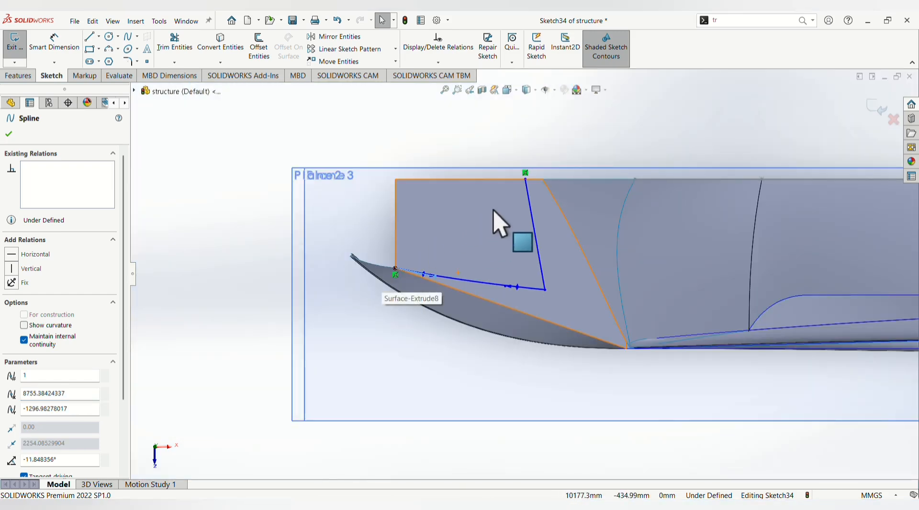
left_click(532, 208)
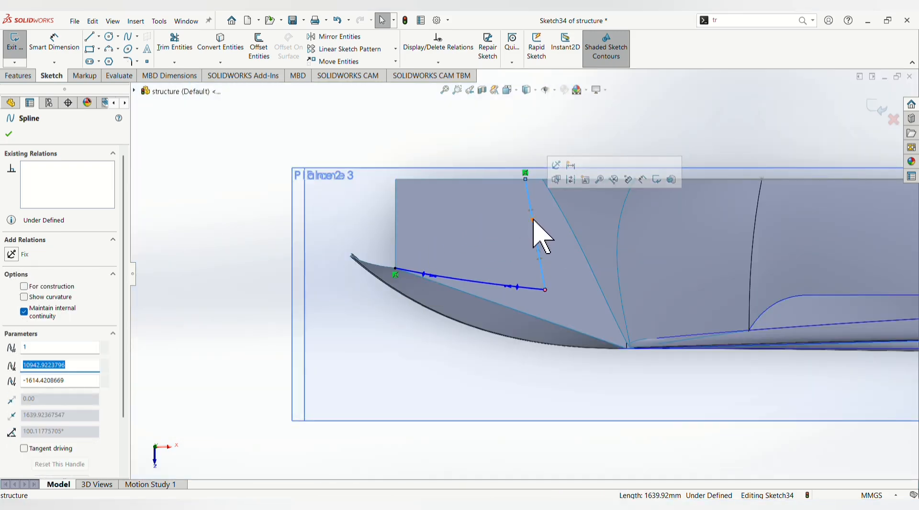
left_click_drag(534, 223, 537, 223)
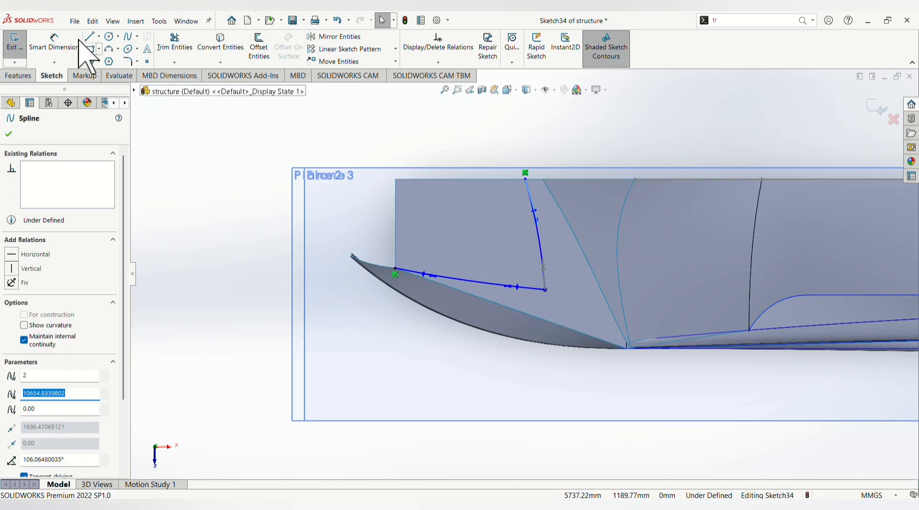
Dimension the vertical distance between the lower spline's corner endpoint and the splines' shared point as 570 mm.
left_click(56, 47)
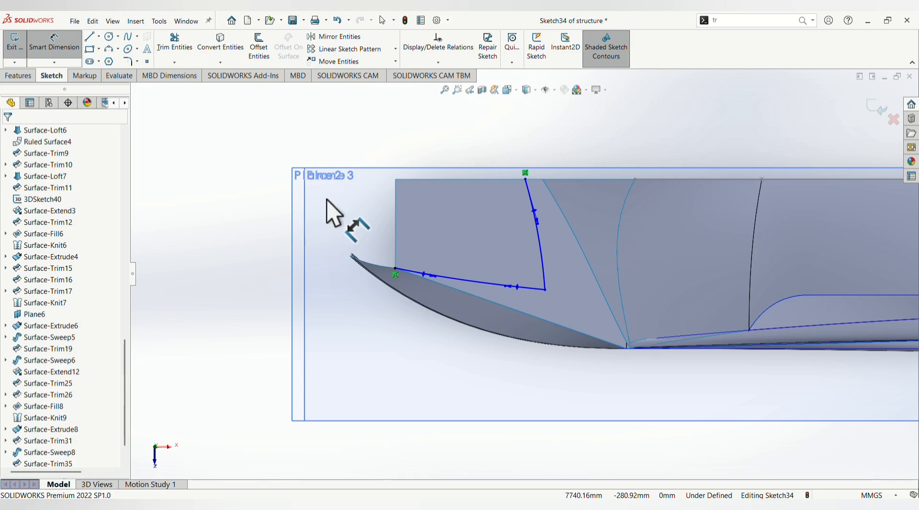
left_click(396, 269)
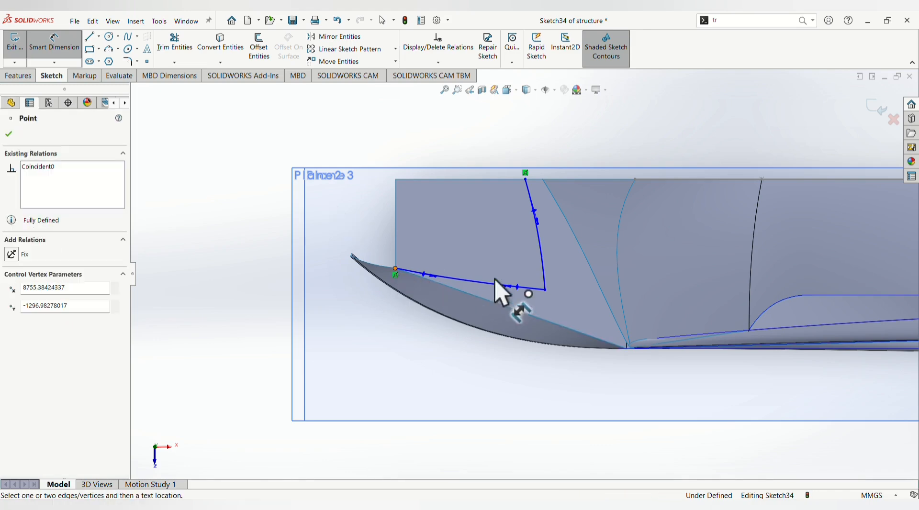
left_click(546, 290)
left_click(576, 291)
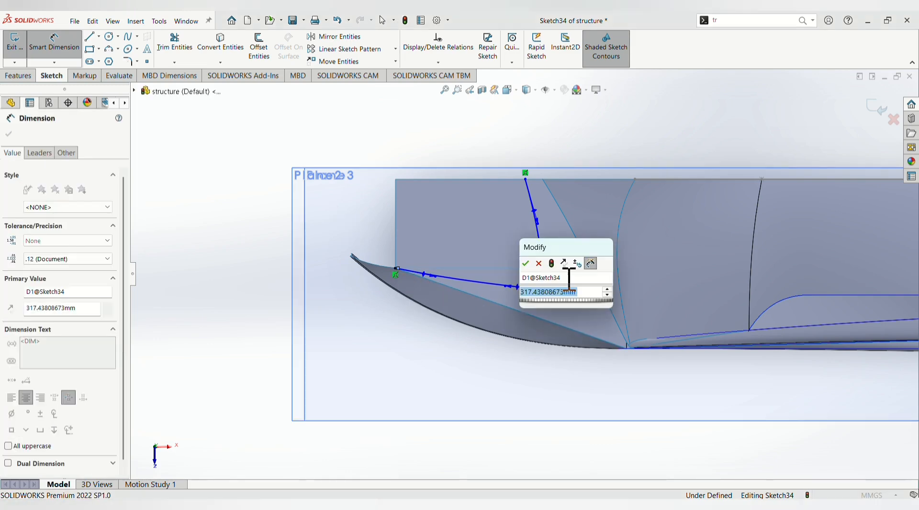
type("570")
key("Return")
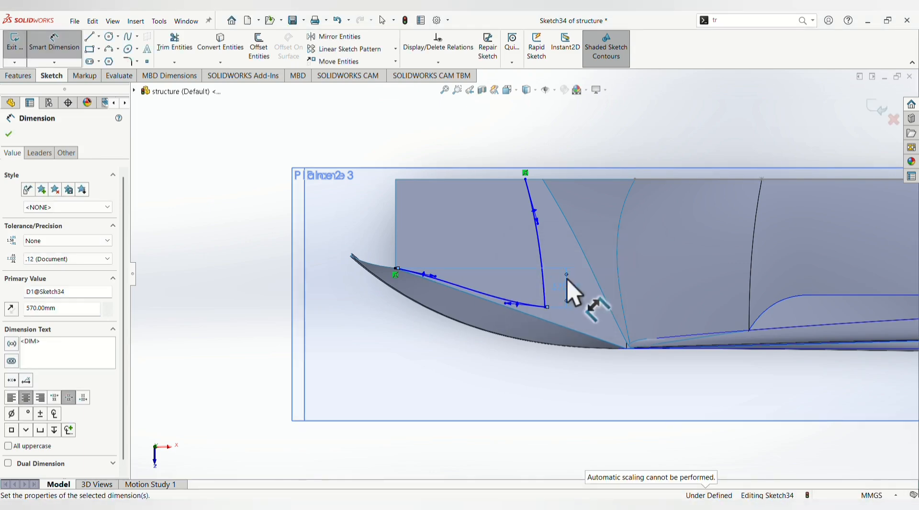
Dimension the horizontal distance from the surface's corner endpoint to the splines' shared point as 2050 mm.
left_click(397, 270)
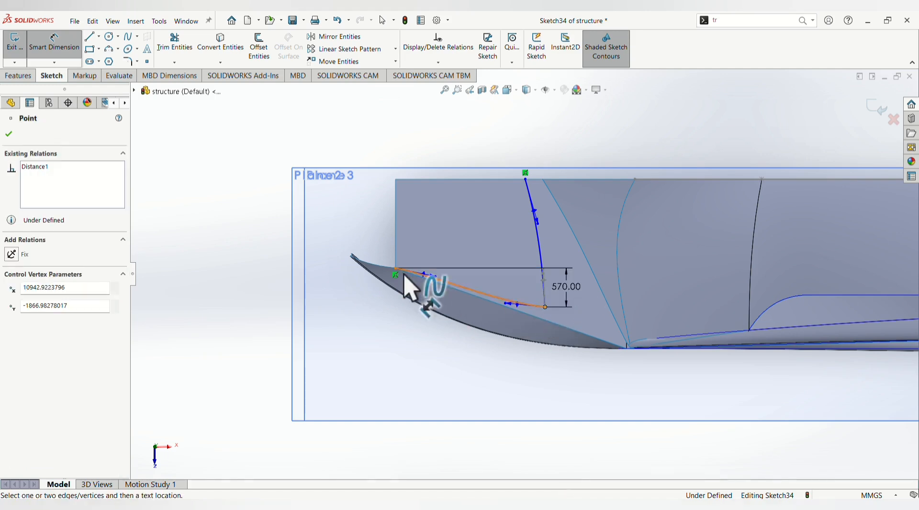
left_click(397, 270)
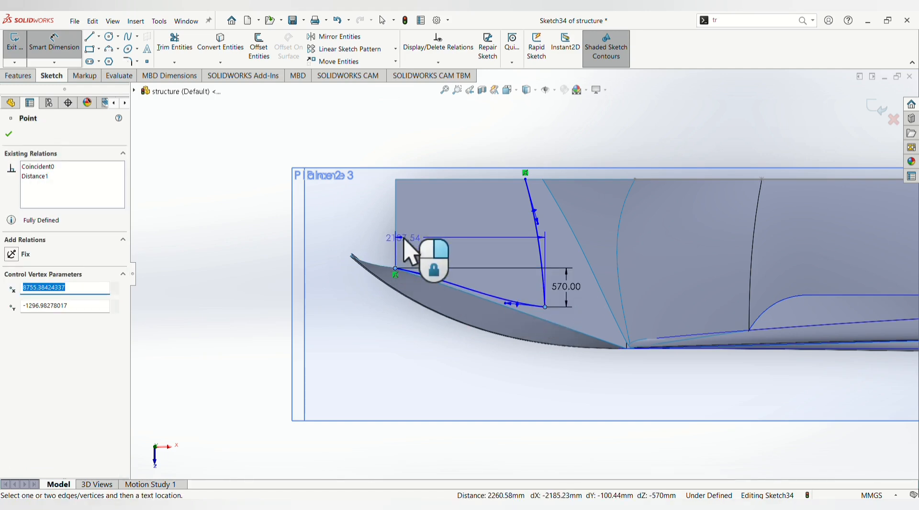
left_click(418, 240)
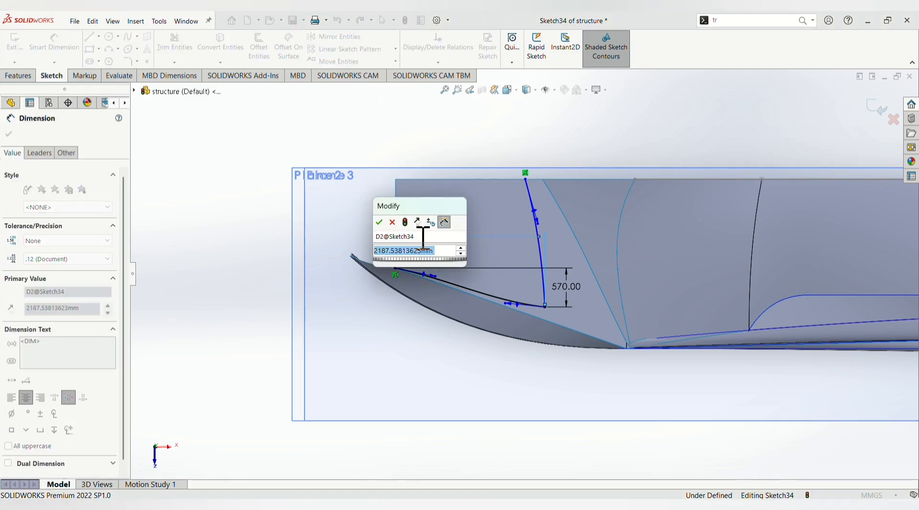
type("2050")
key("Return")
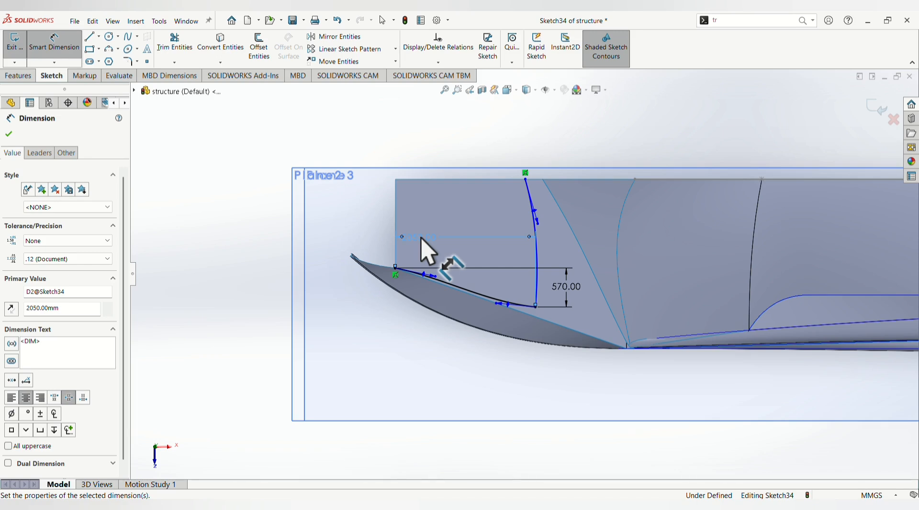
Dimension the horizontal distance from the surface's corner endpoint to the upper endpoint of the second spline.
left_click(526, 179)
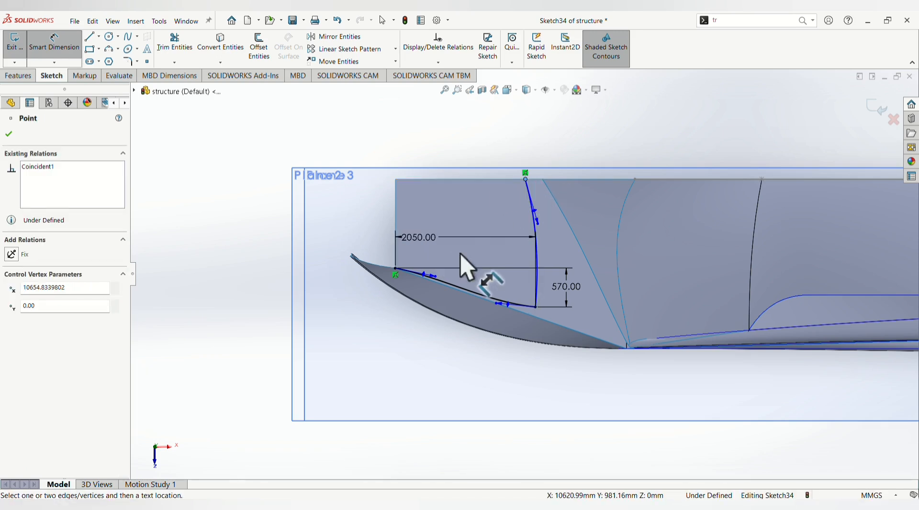
left_click(395, 268)
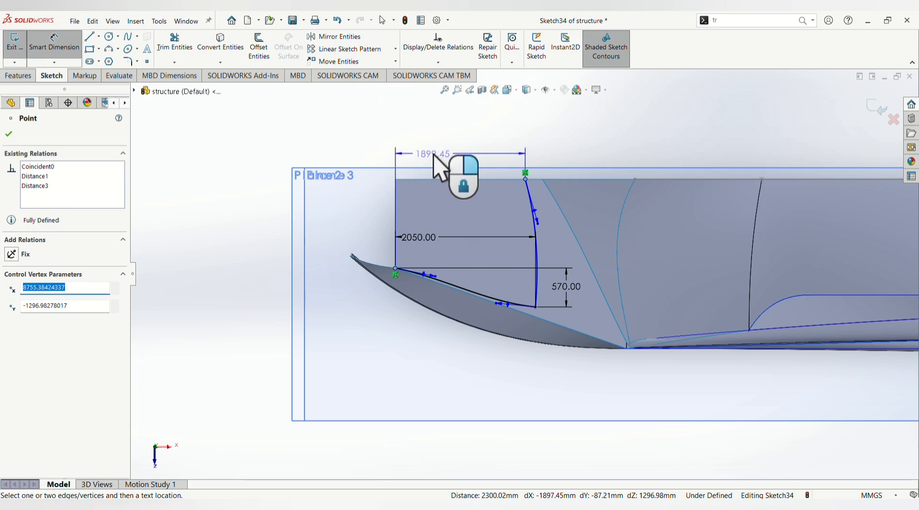
left_click(420, 154)
left_click(392, 139)
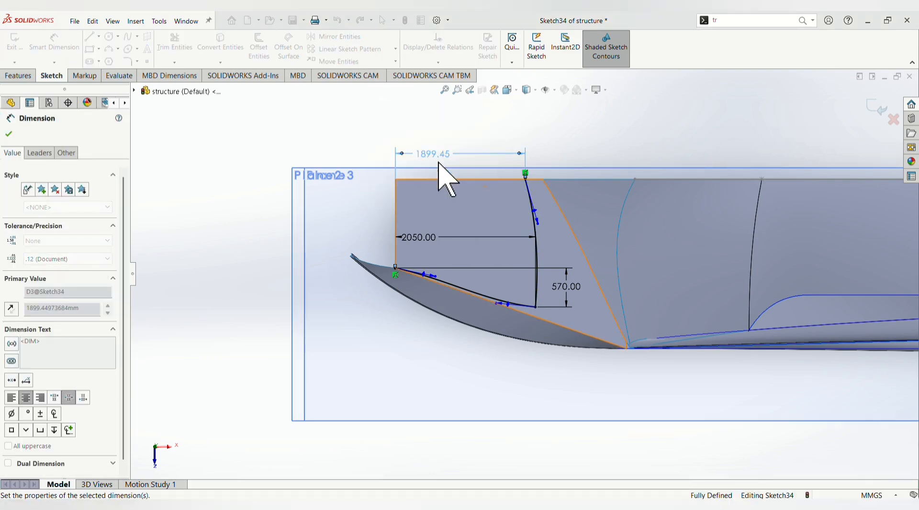
key("Escape")
key("Escape")
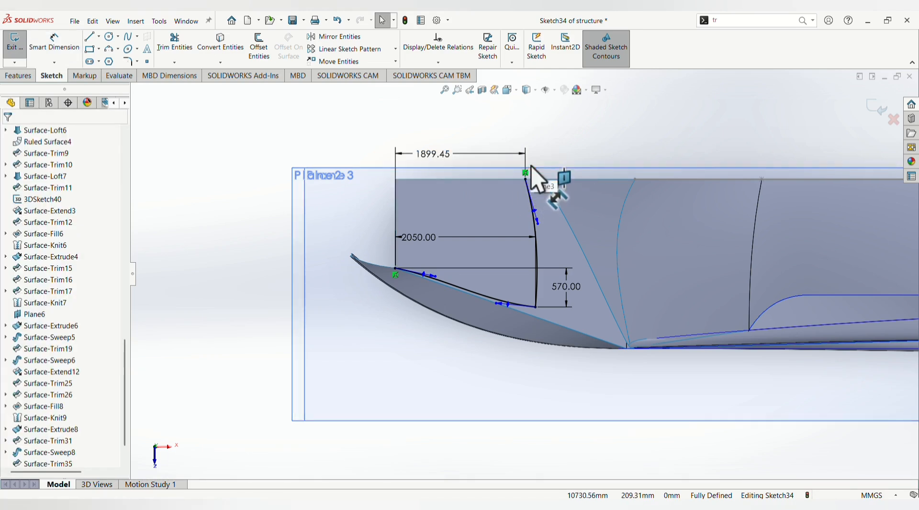
Set the horizontal distance to the second spline's upper endpoint to 2400 mm and close the sketch.
double_click(437, 154)
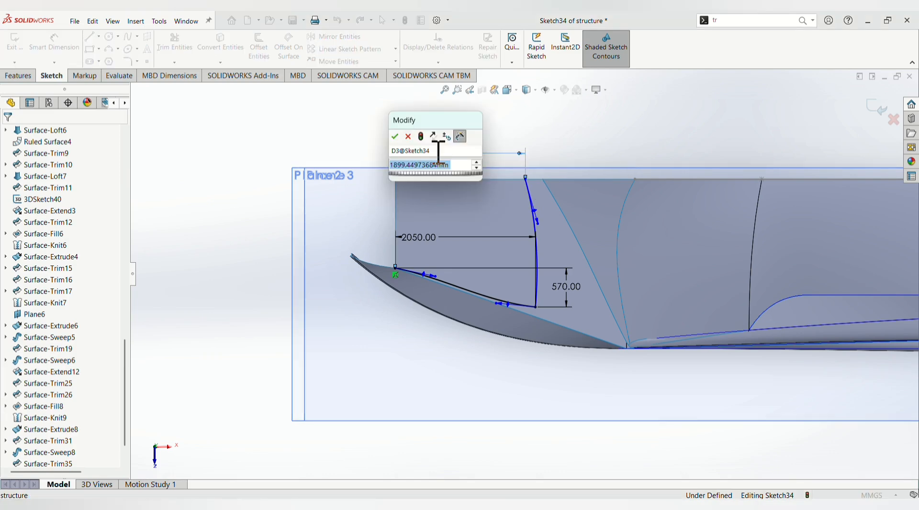
type("2400")
key("Return")
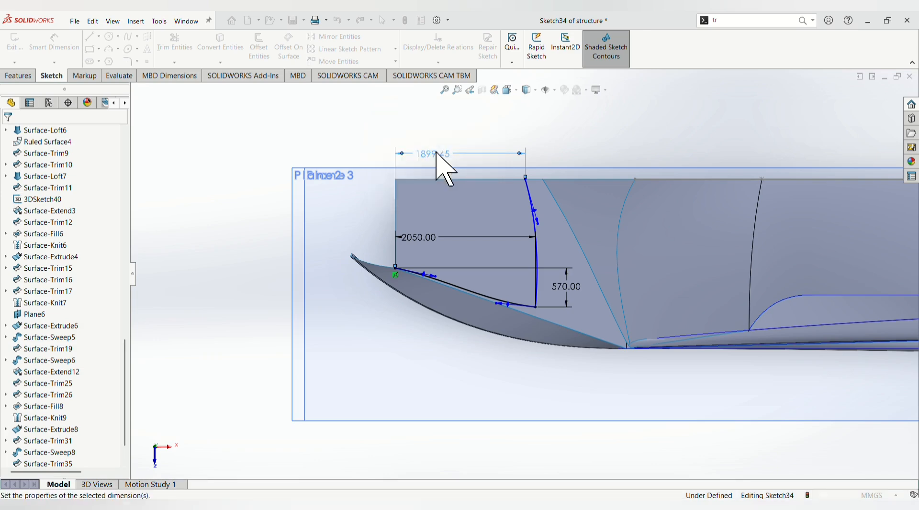
middle_click_drag(436, 153, 488, 207)
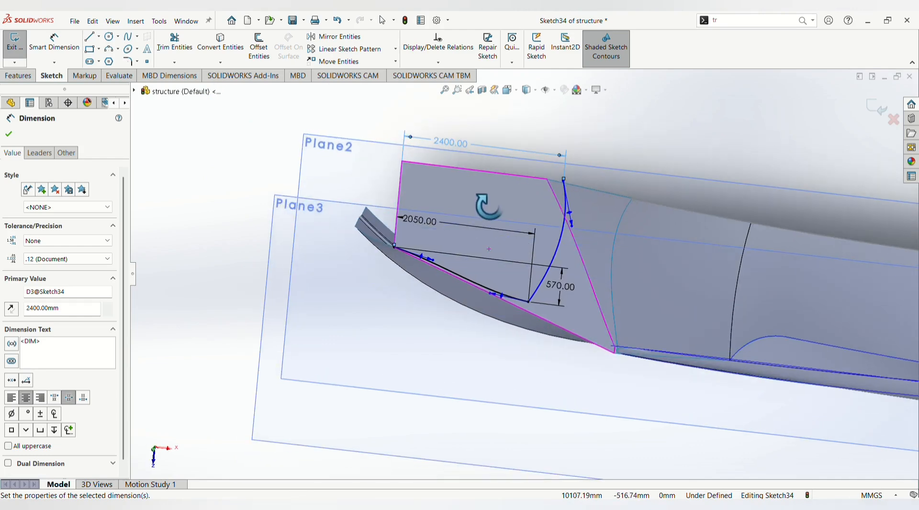
middle_click_drag(486, 240, 482, 170)
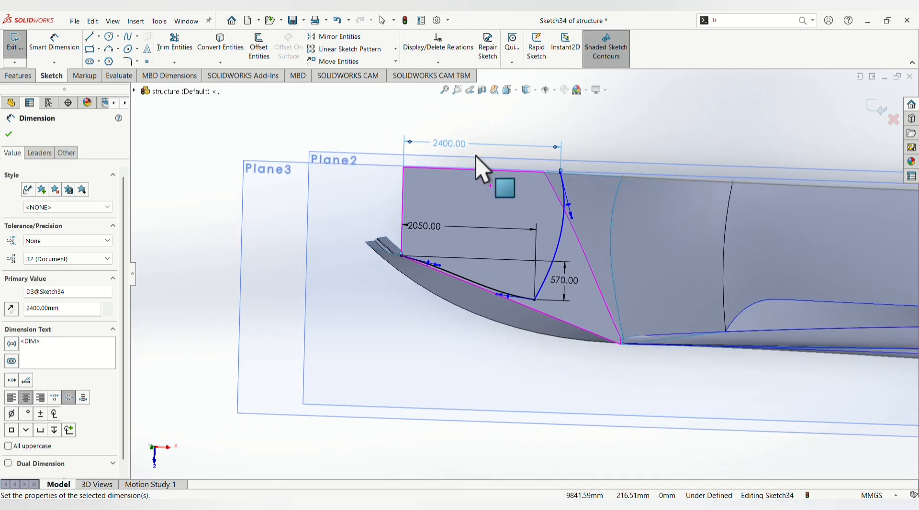
scroll(565, 201, "down", 3)
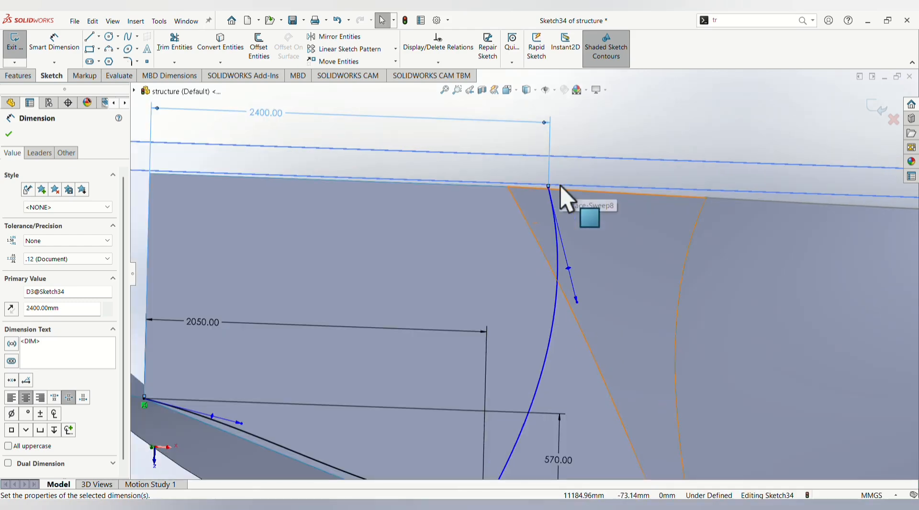
scroll(507, 200, "up", 5)
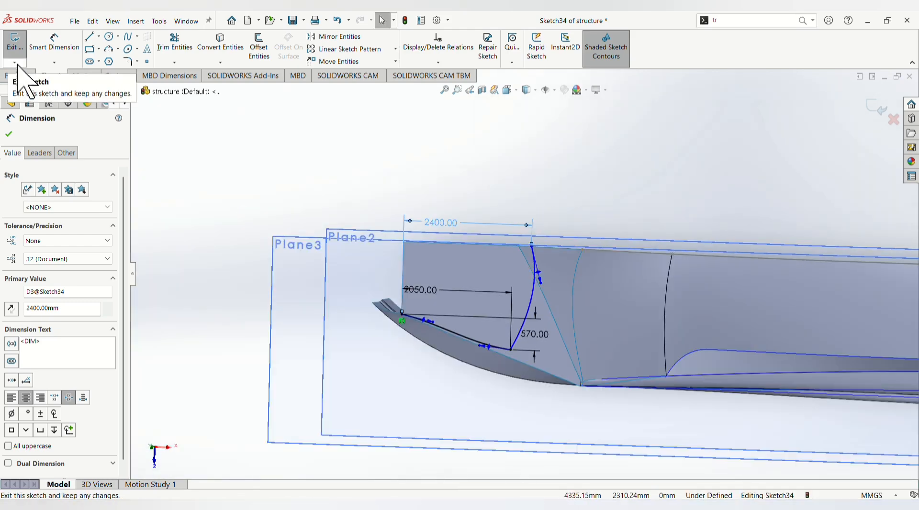
left_click(15, 43)
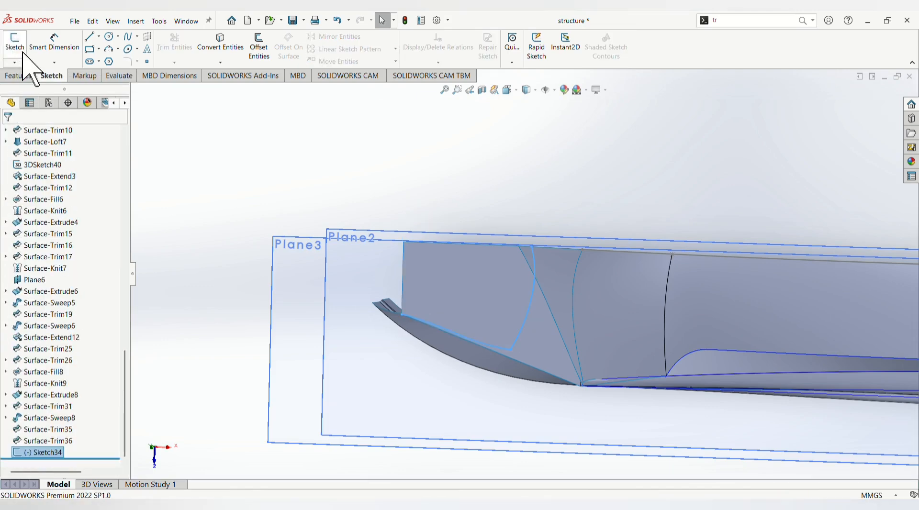
Delete the triangular swept surface Surface-Sweep8 between the flat extruded surface and the curved hull surface.
middle_click_drag(484, 383, 540, 364)
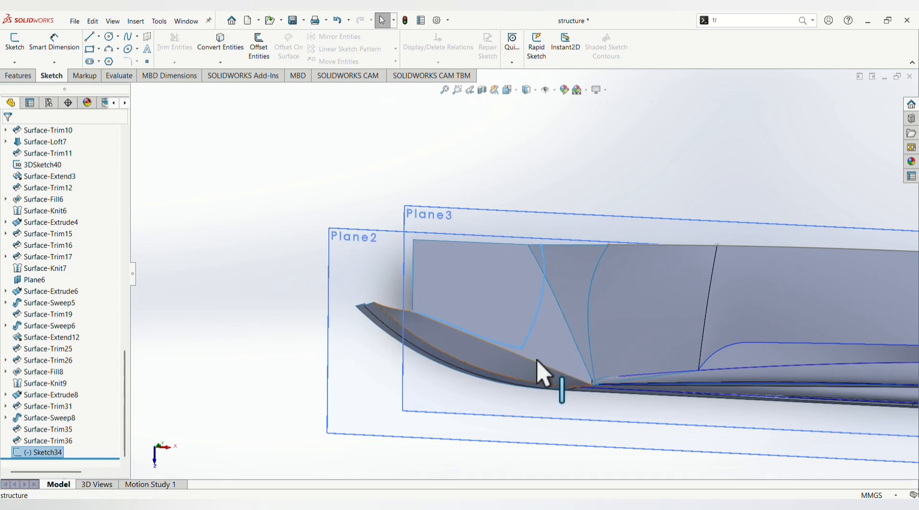
left_click(574, 302)
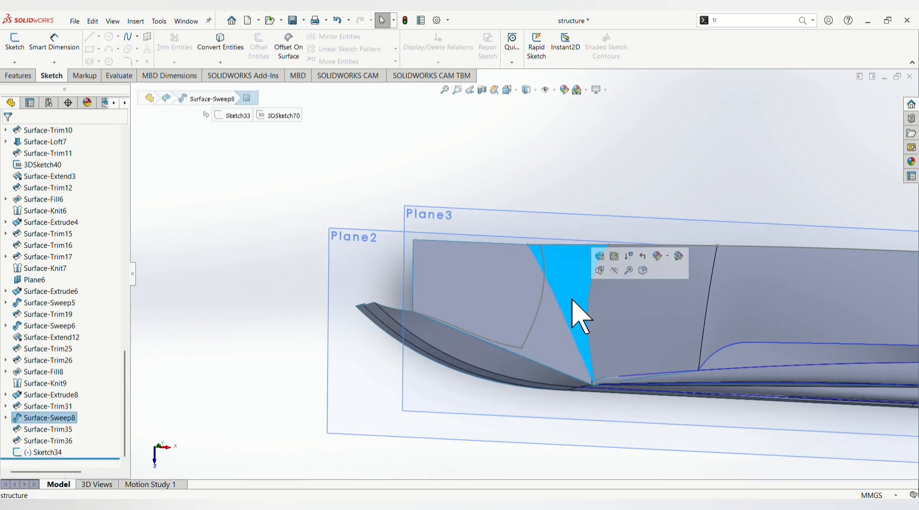
key("Delete")
key("Return")
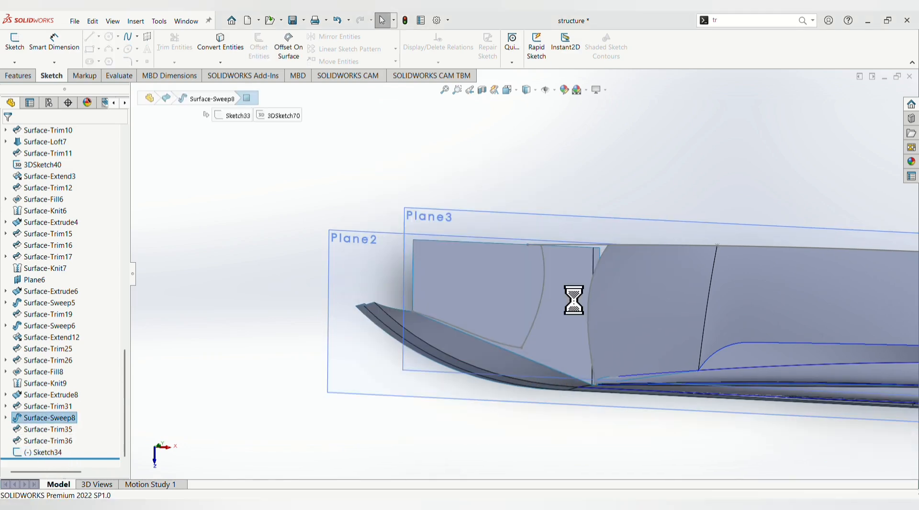
middle_click_drag(577, 293, 581, 262)
scroll(594, 269, "down", 6)
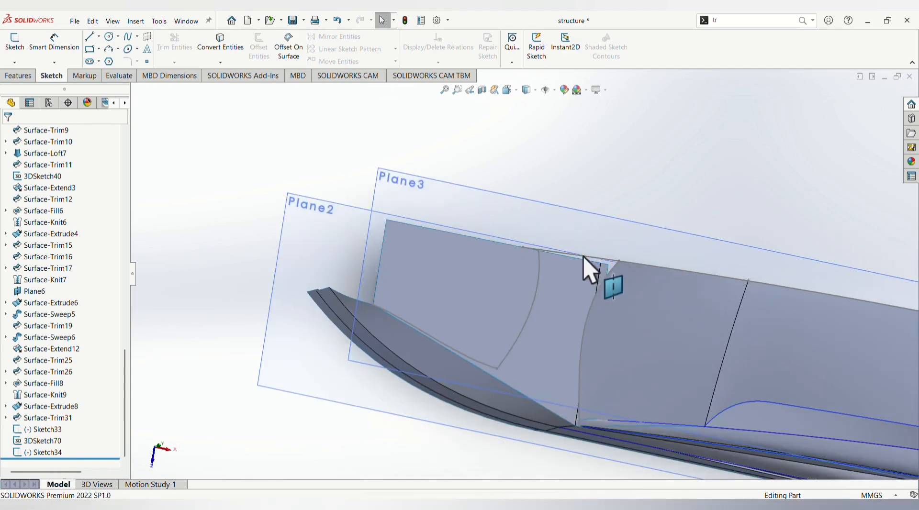
left_click(697, 290)
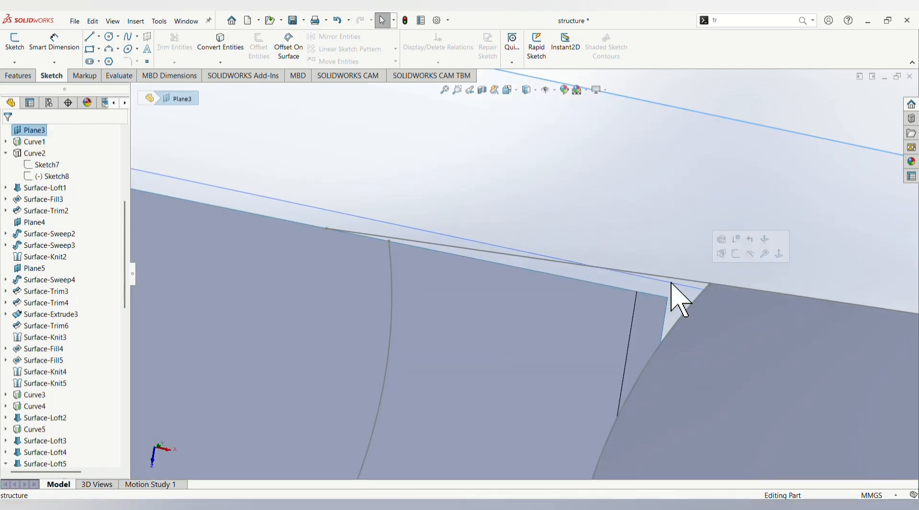
scroll(495, 191, "up", 5)
left_click(497, 175)
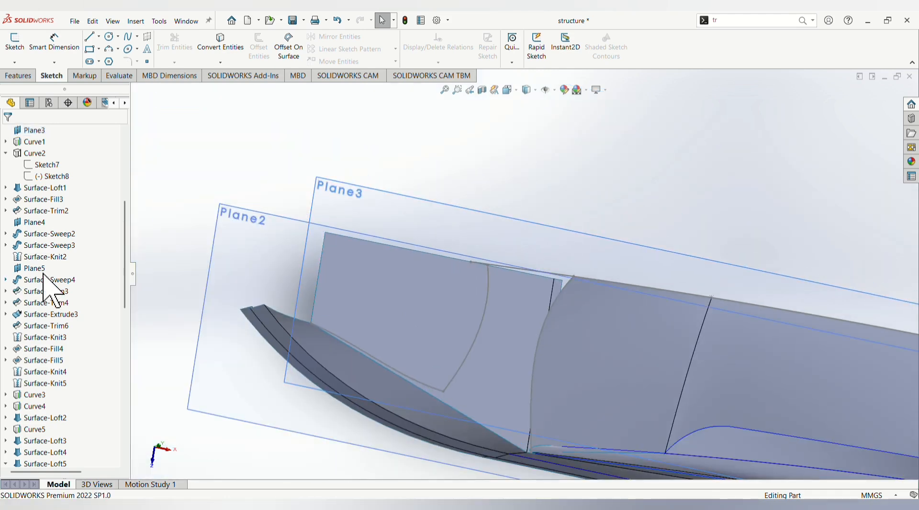
Reopen Sketch33 for editing and delete its sloping spline.
scroll(61, 293, "down", 10)
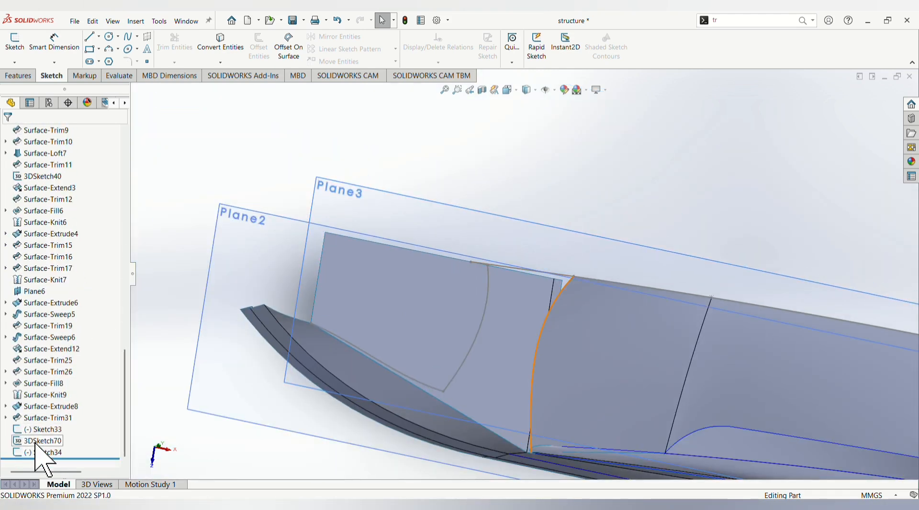
left_click(45, 431)
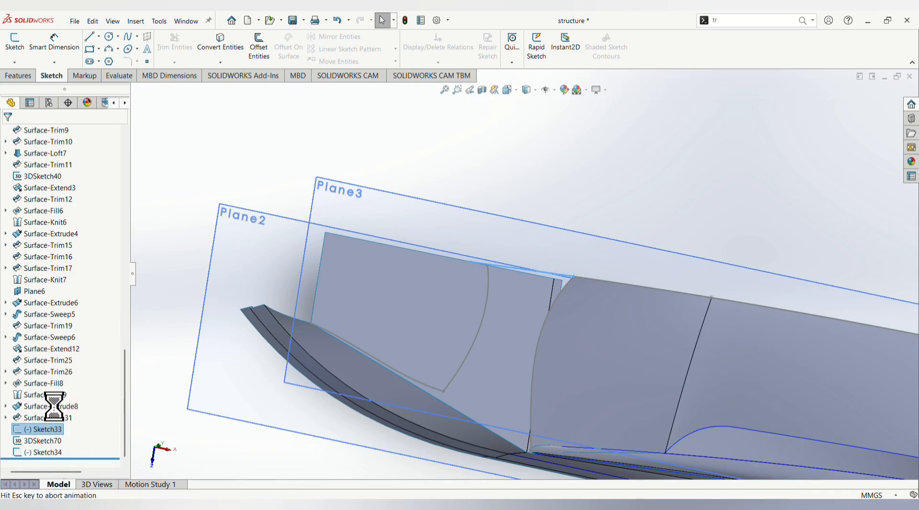
left_click(52, 403)
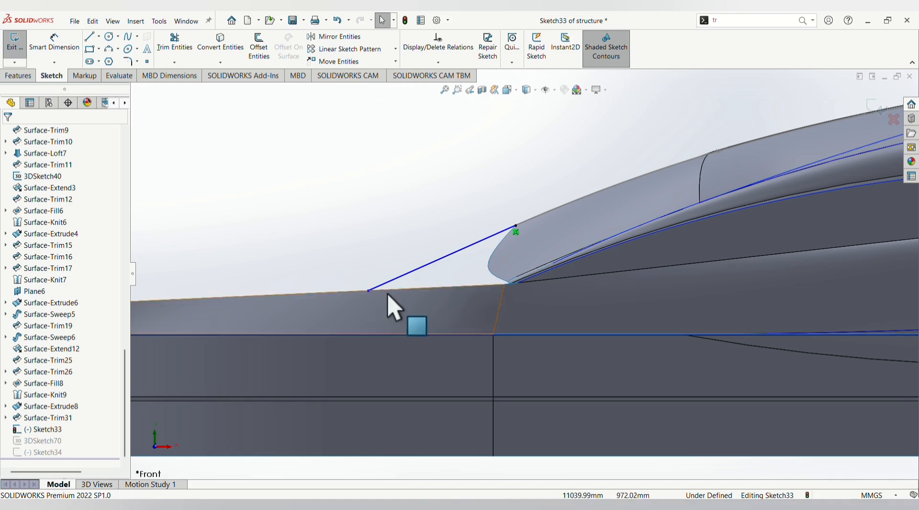
left_click(418, 282)
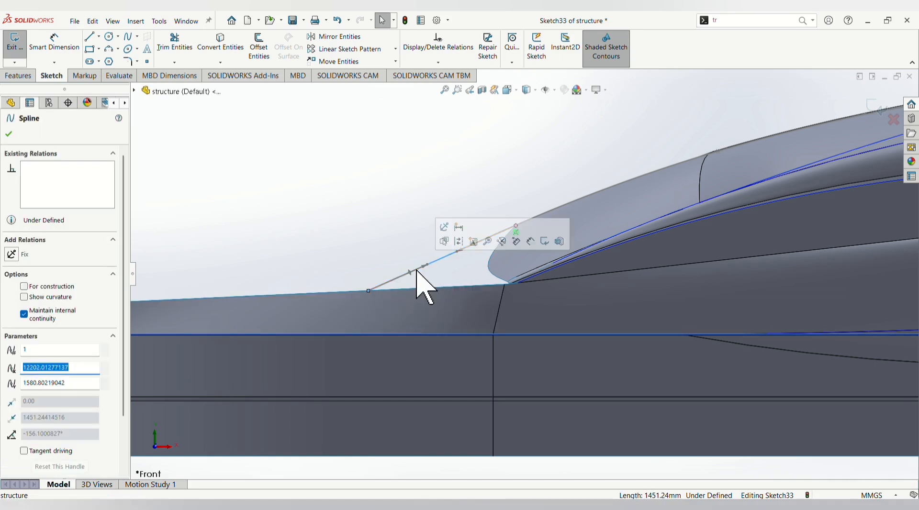
key("Delete")
Sketch a spline in Sketch33 from the curved surface's upper corner to the extruded surface's outer edge, and close the sketch.
left_click(130, 41)
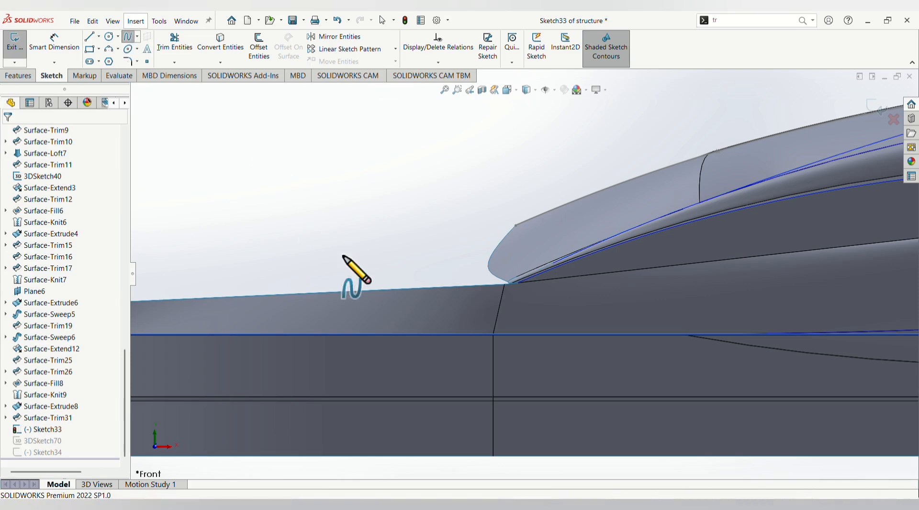
middle_click_drag(344, 259, 367, 307)
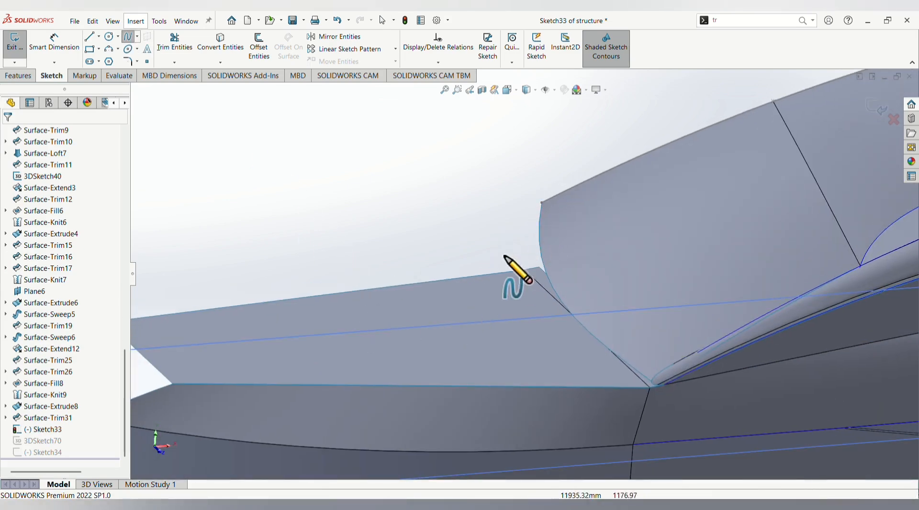
left_click(542, 204)
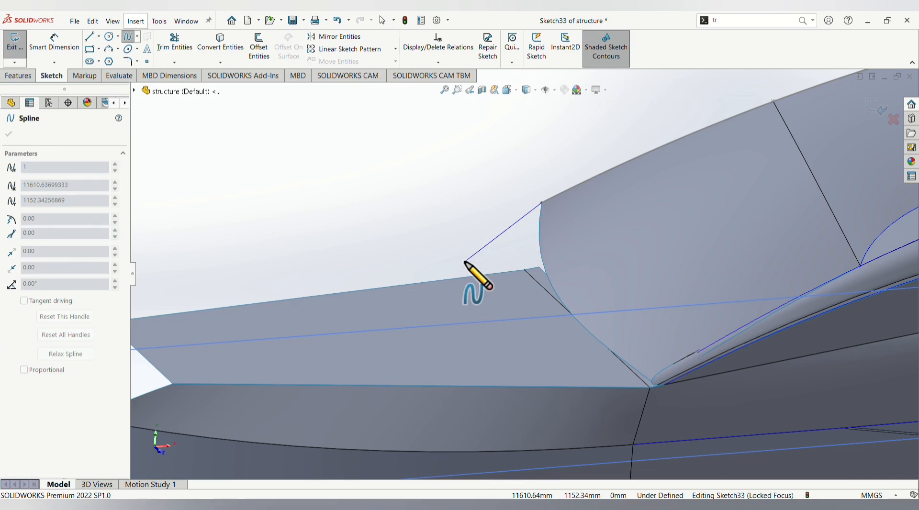
mouse_move(458, 275)
middle_mouse_down()
mouse_move(492, 318)
mouse_move(553, 336)
mouse_move(538, 345)
middle_mouse_up()
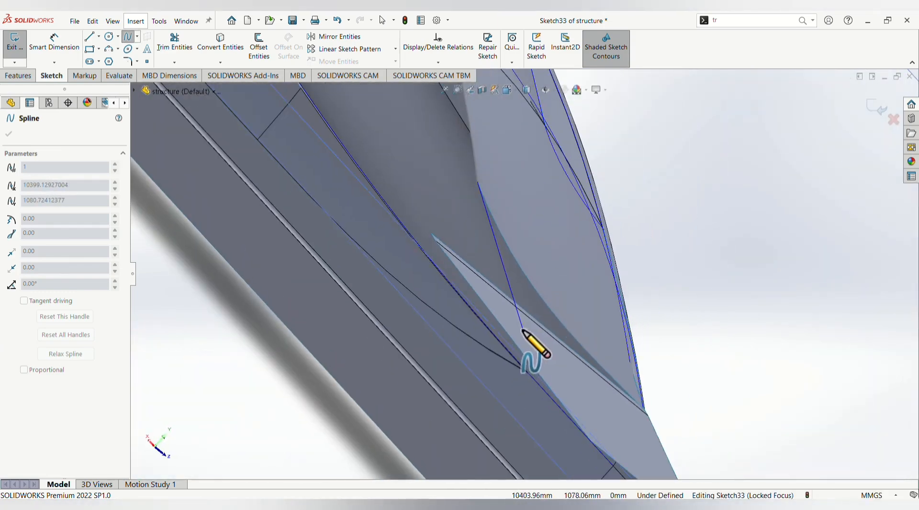
left_click(487, 307)
key("Escape")
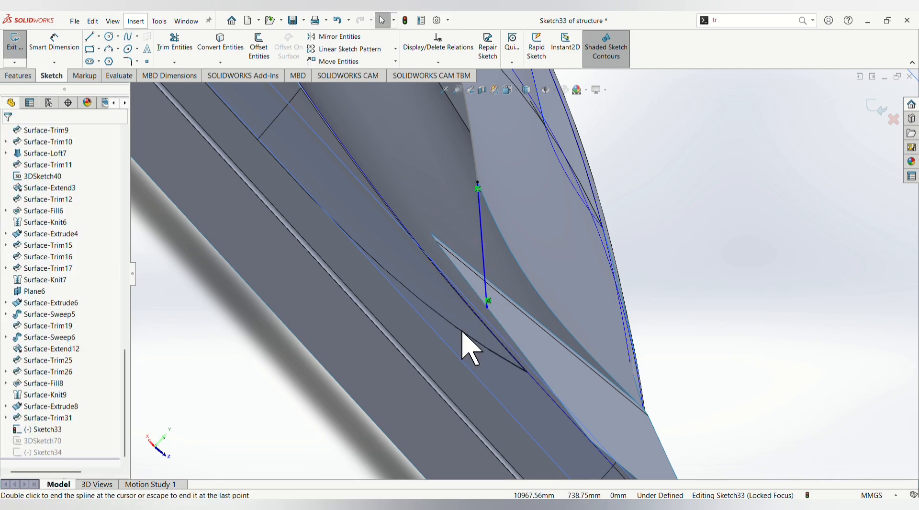
left_click(18, 47)
middle_click_drag(447, 335, 405, 321)
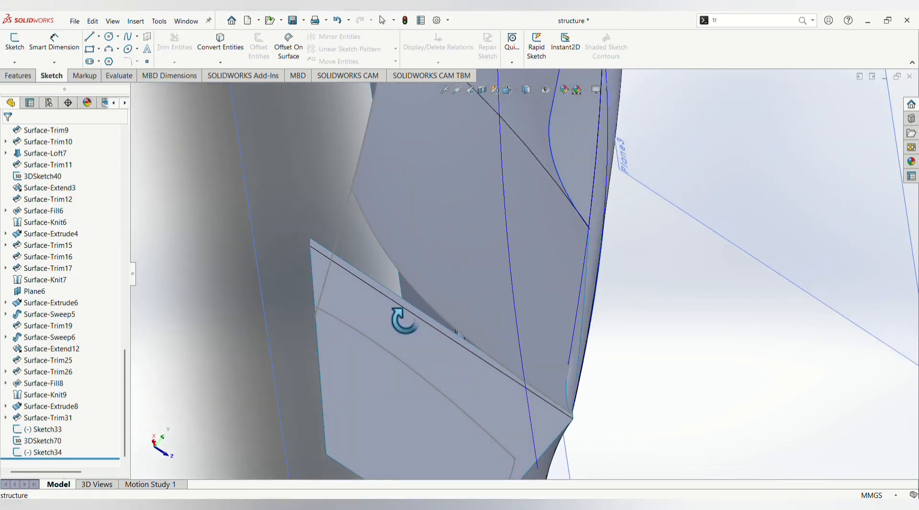
scroll(321, 311, "down", 3)
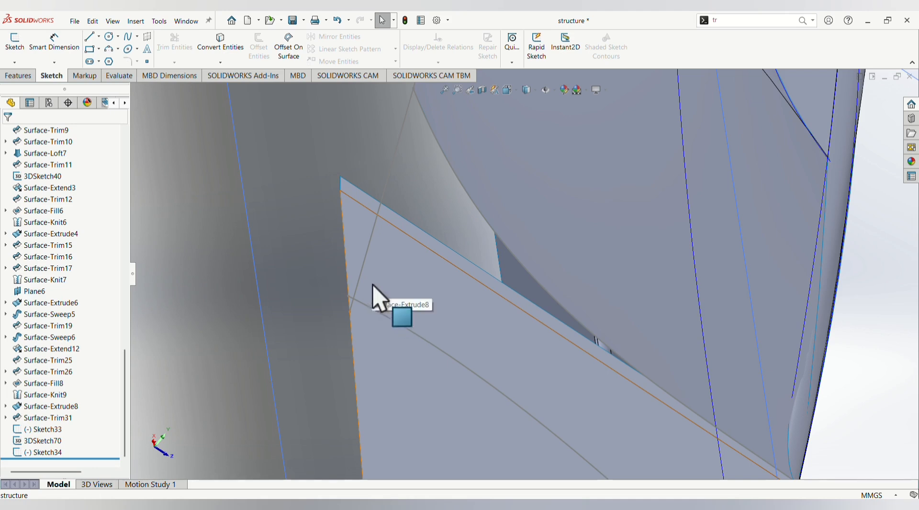
Hide Sketch34 on the extruded surface and show it again.
right_click(48, 452)
left_click(55, 306)
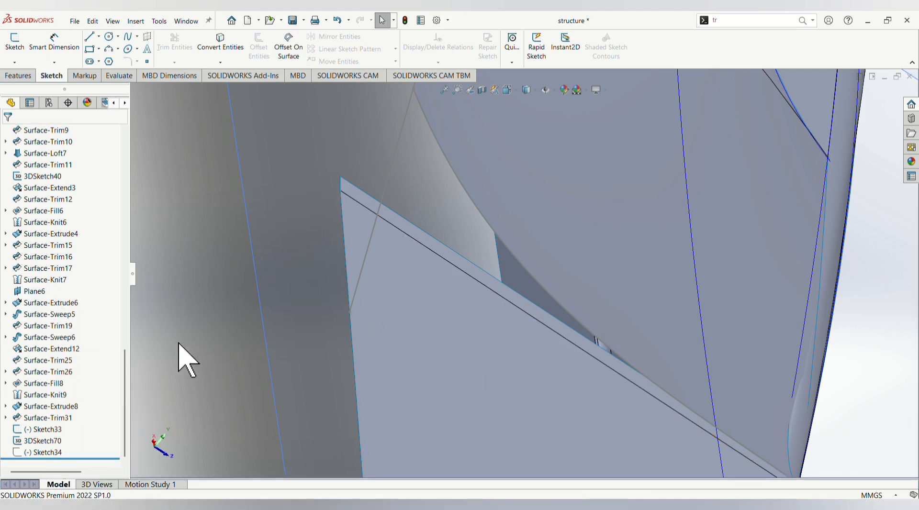
right_click(32, 452)
left_click(41, 305)
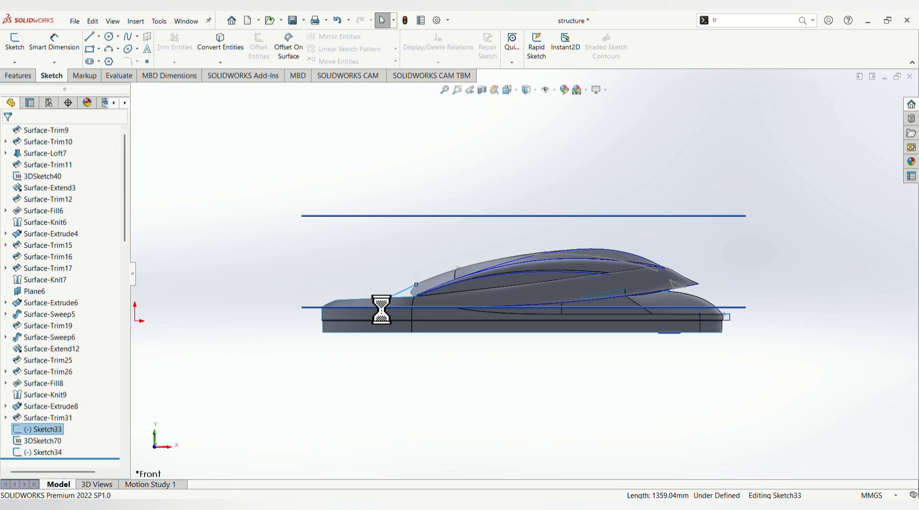
Replace the spline in Sketch33 with a straight line from the curved surface's upper corner down to the extruded surface's edge.
scroll(420, 322, "down", 8)
left_click(413, 269)
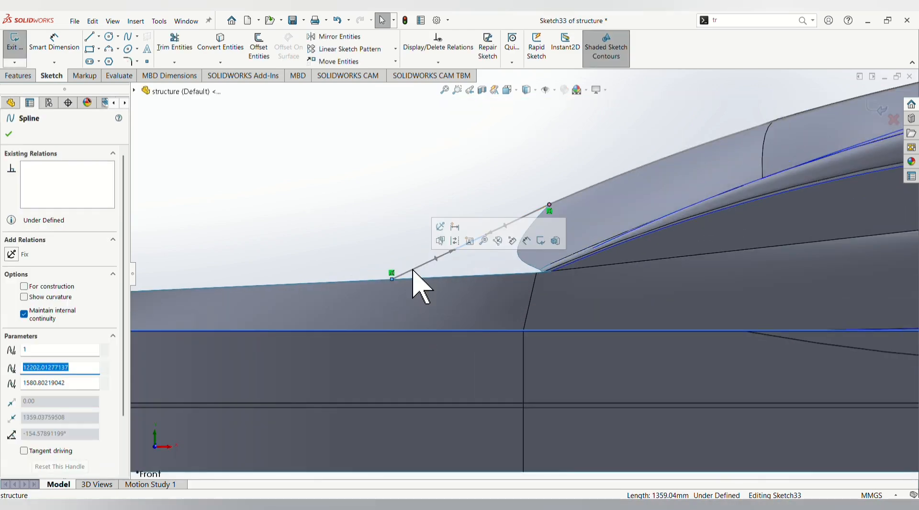
key("Delete")
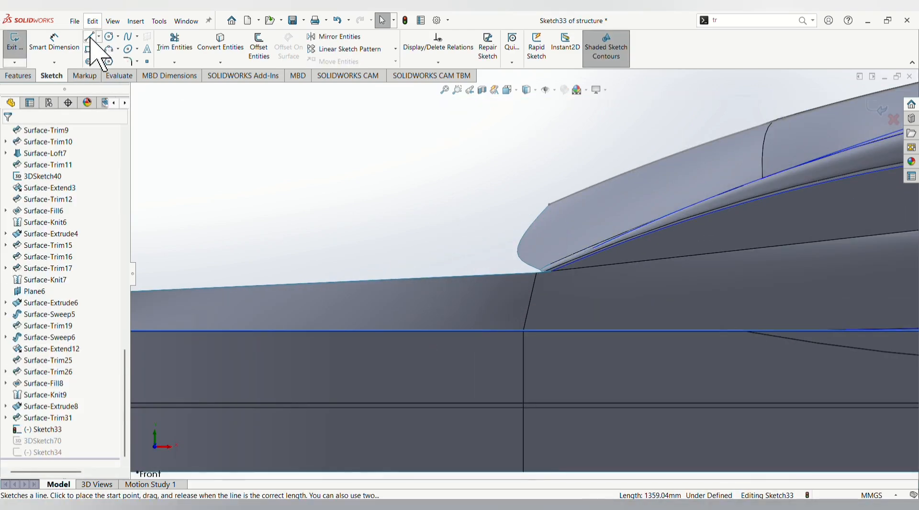
left_click(90, 37)
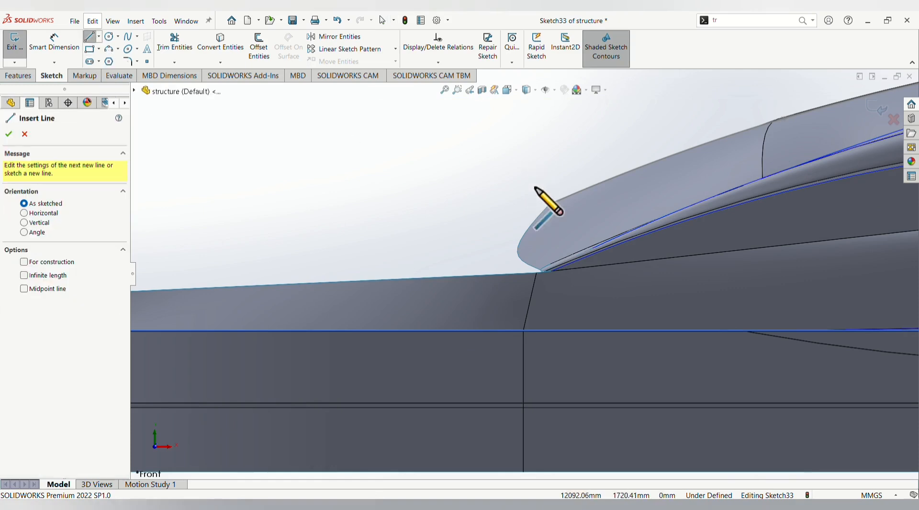
left_click_drag(549, 205, 492, 274)
left_click(488, 274)
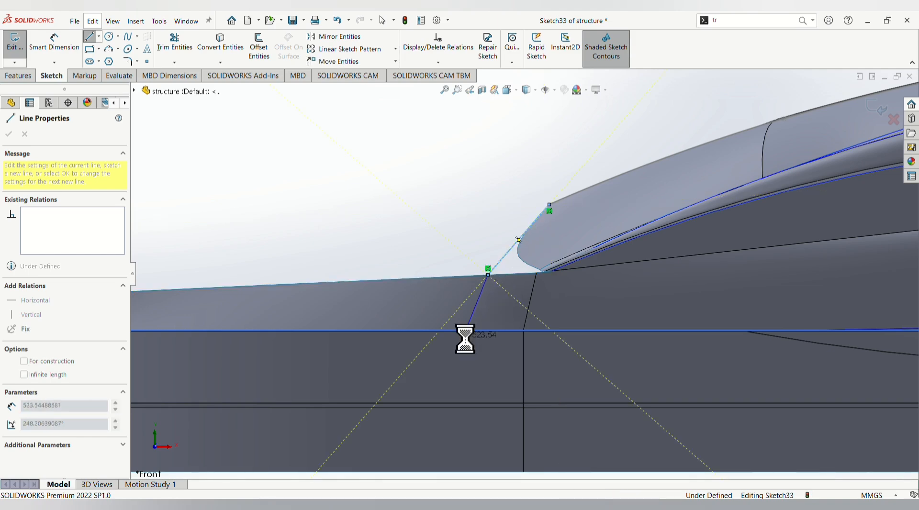
key("Escape")
middle_click_drag(464, 353, 474, 397)
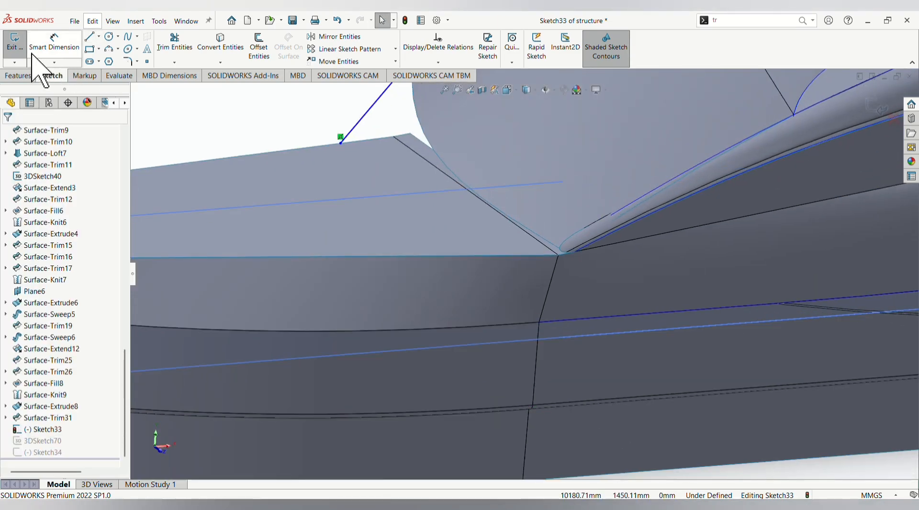
Close Sketch33 and delete it from the model.
left_click(14, 43)
mouse_move(407, 216)
middle_mouse_down()
mouse_move(427, 242)
mouse_move(460, 253)
mouse_move(482, 294)
middle_mouse_up()
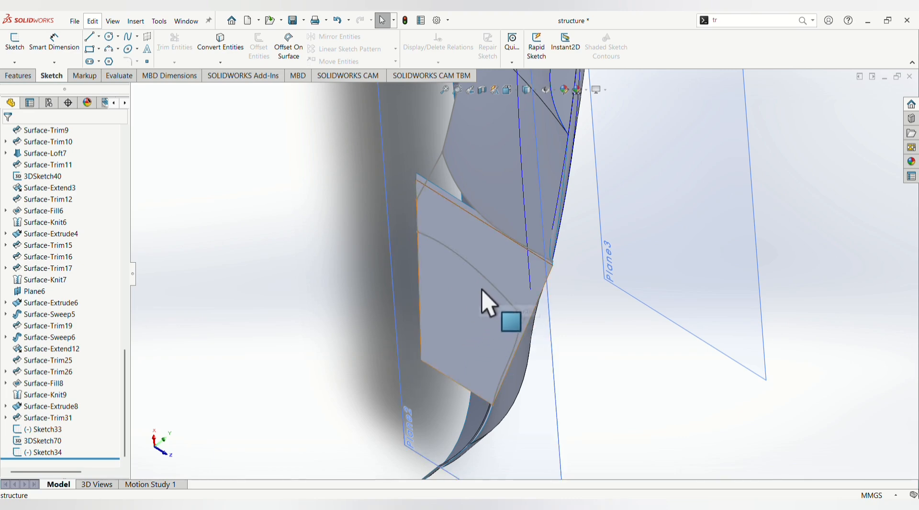
left_click(501, 301)
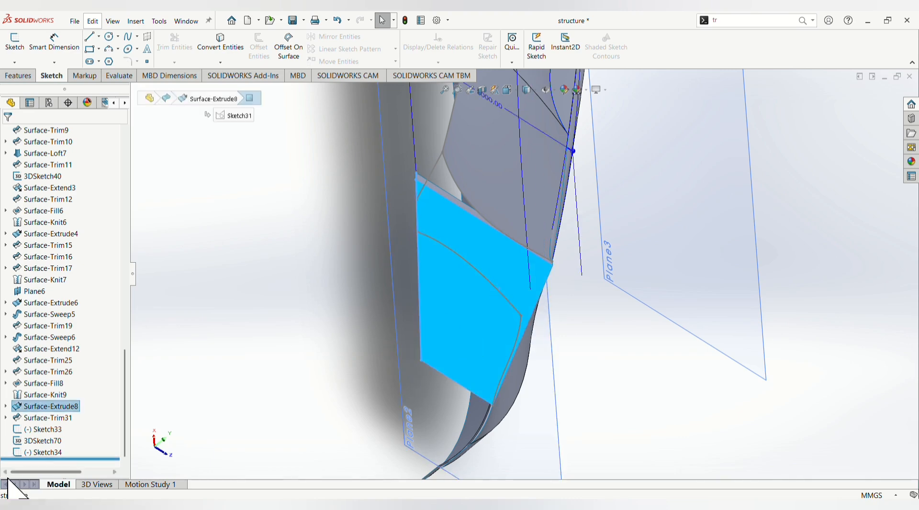
left_click(44, 452)
left_click(50, 422)
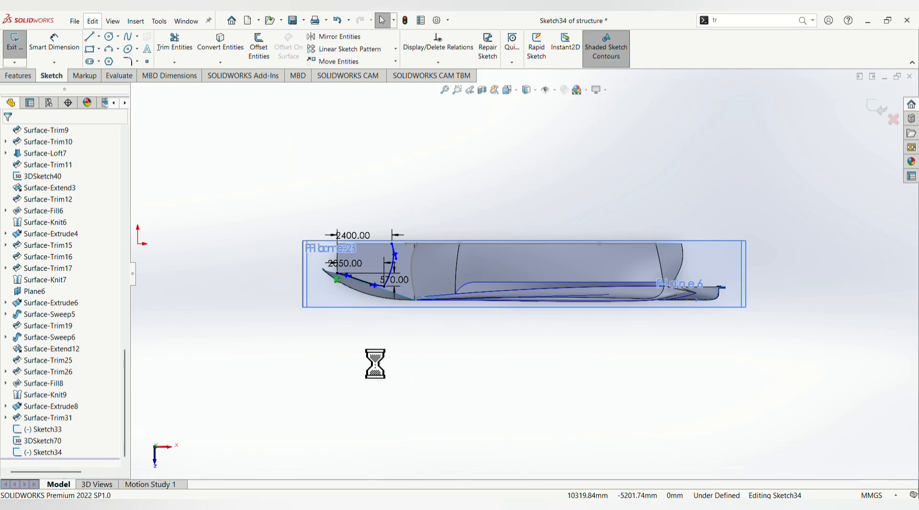
left_click(53, 429)
right_click(52, 429)
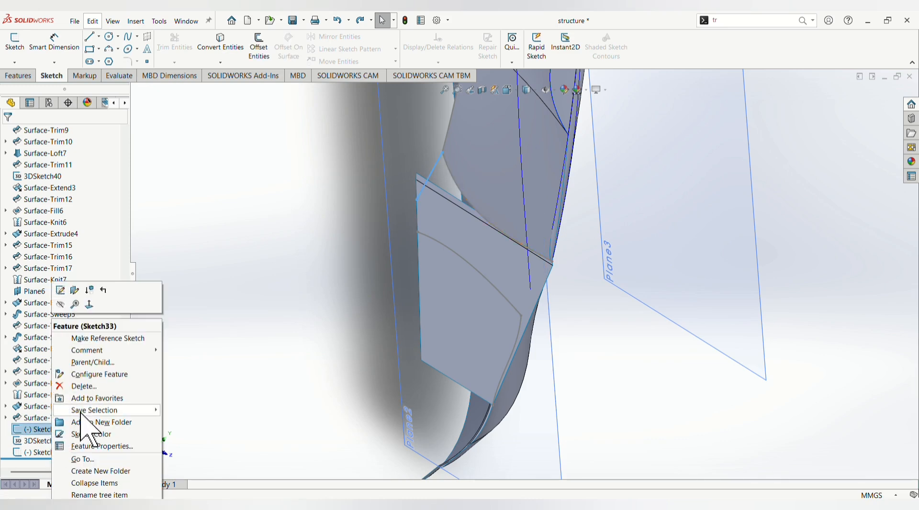
left_click(80, 386)
key("Return")
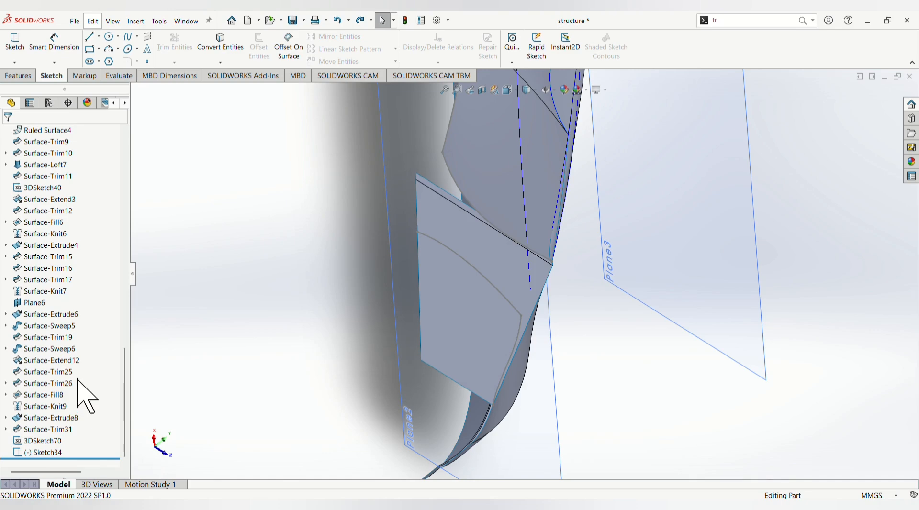
Start a new 2D sketch on the Front Plane.
left_click(15, 62)
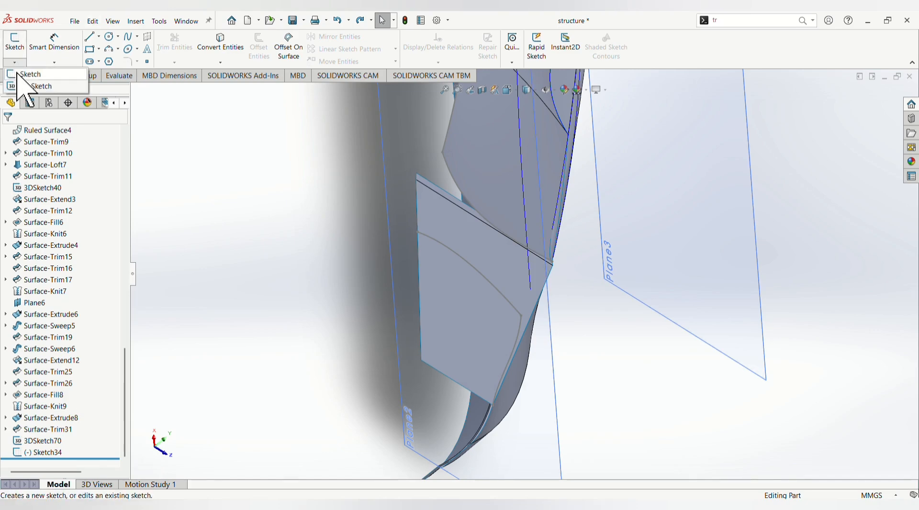
left_click(19, 74)
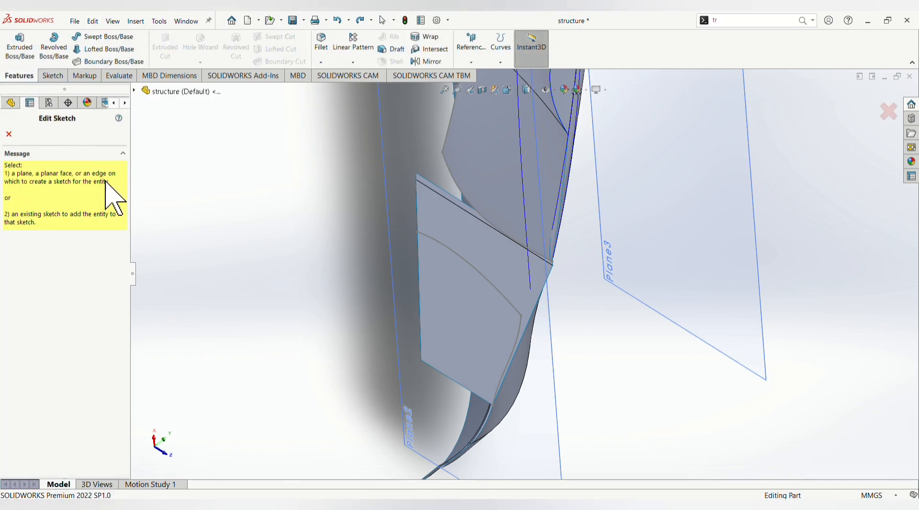
left_click(144, 91)
left_click(191, 160)
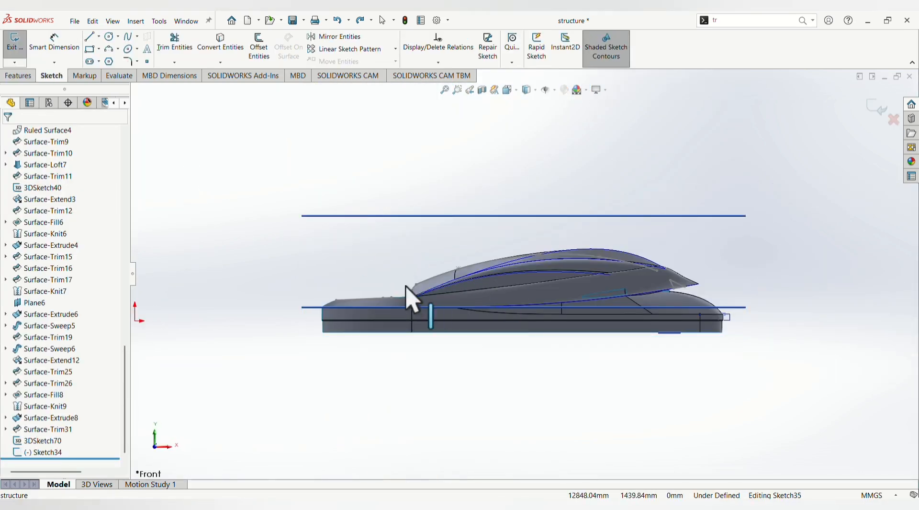
Sketch a line about 1030 mm long from the curved surface's upper corner down to the extruded surface's outer edge, and close the sketch.
scroll(402, 288, "down", 6)
middle_click_drag(396, 329, 415, 376)
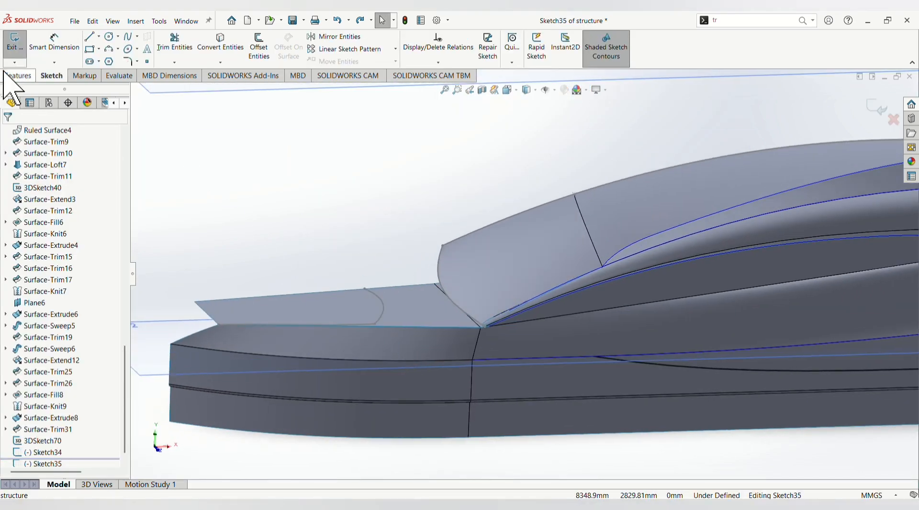
left_click(90, 37)
left_click(441, 245)
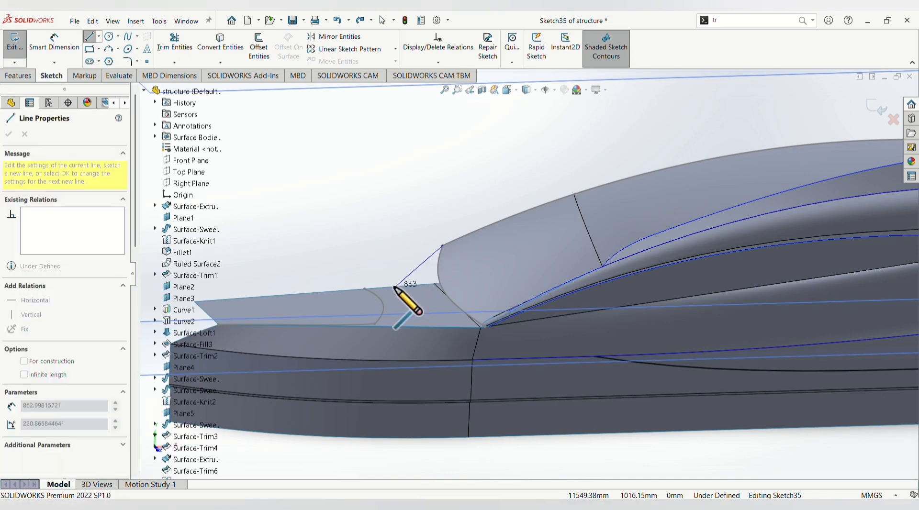
scroll(387, 290, "down", 5)
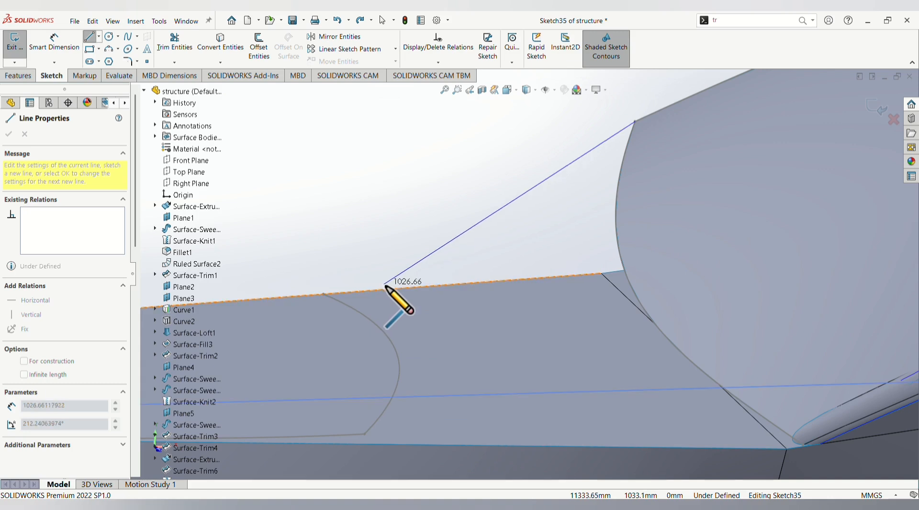
left_click(388, 289)
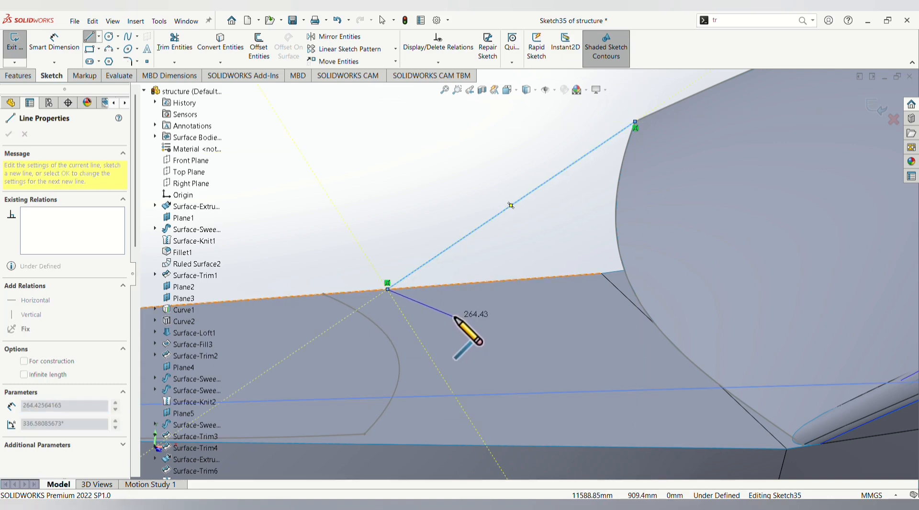
key("Escape")
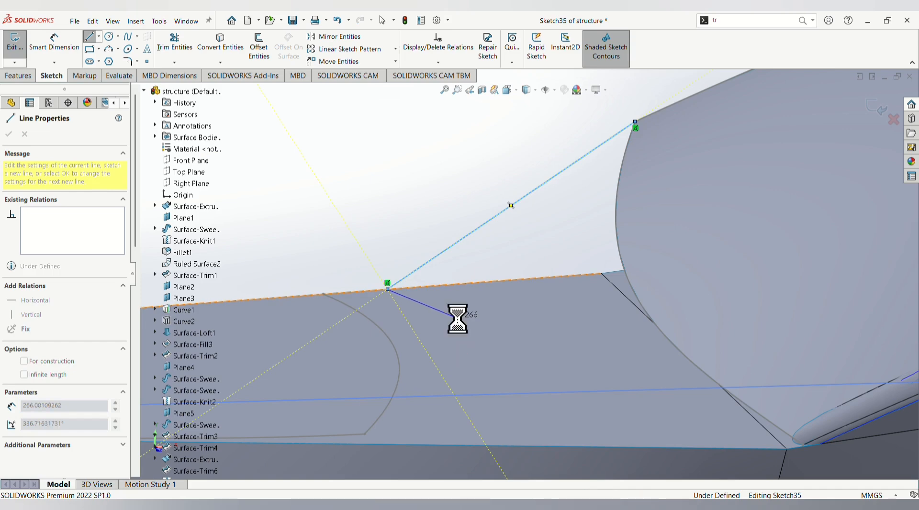
left_click(23, 50)
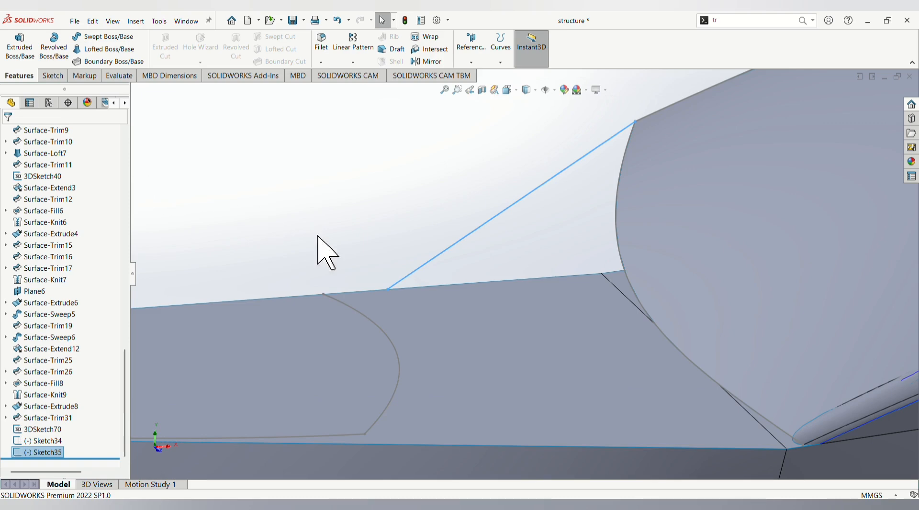
Create a swept surface with Sketch35 as the profile and 3DSketch70 as the path.
middle_click_drag(412, 282, 449, 338)
left_click(330, 276)
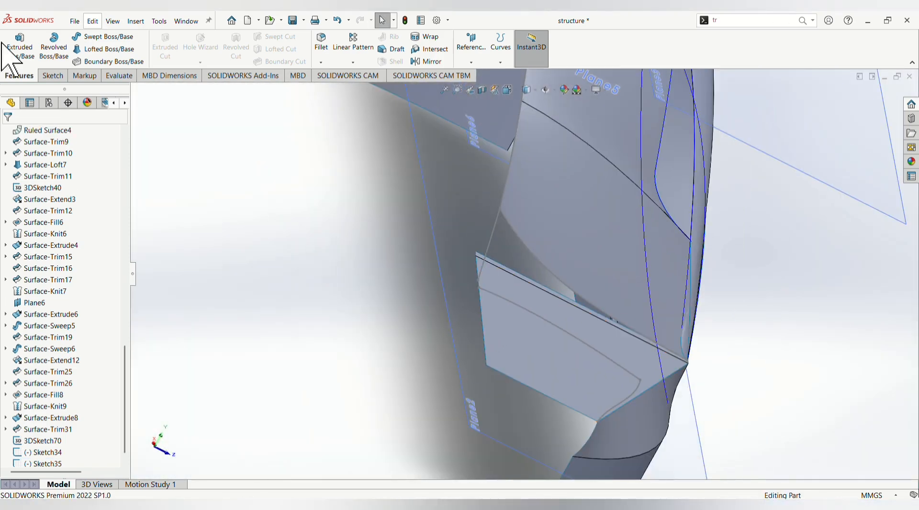
left_click(136, 21)
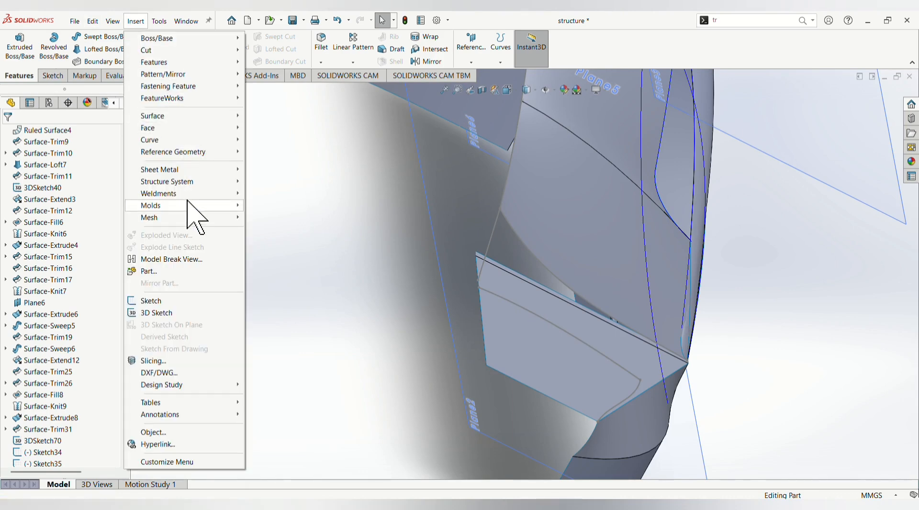
mouse_move(163, 121)
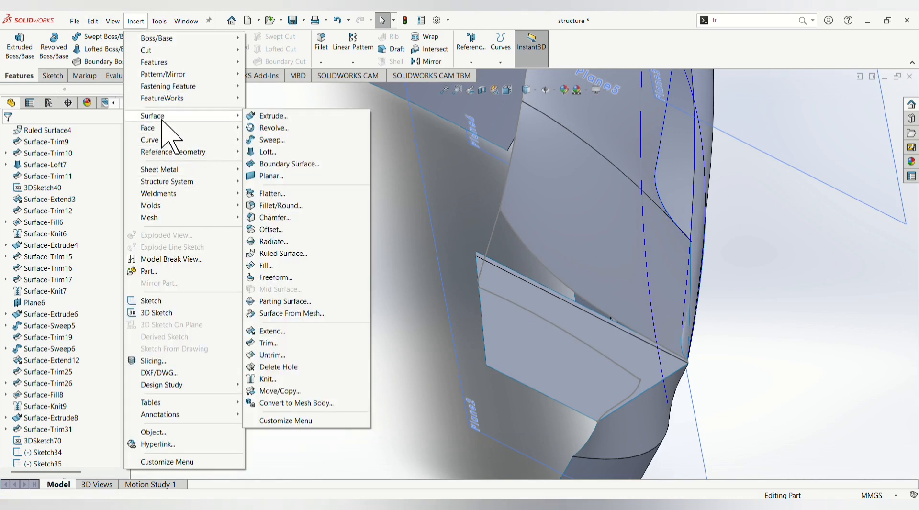
left_click(292, 144)
left_click(491, 258)
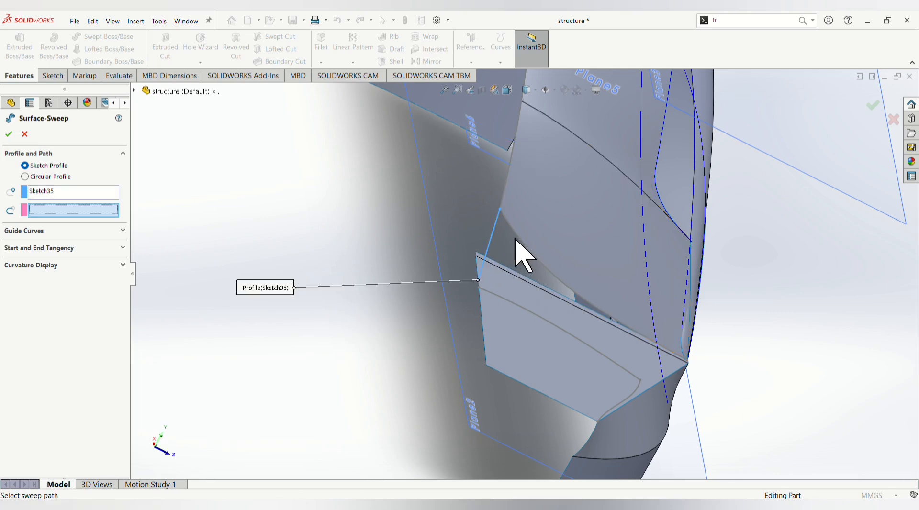
left_click(522, 238)
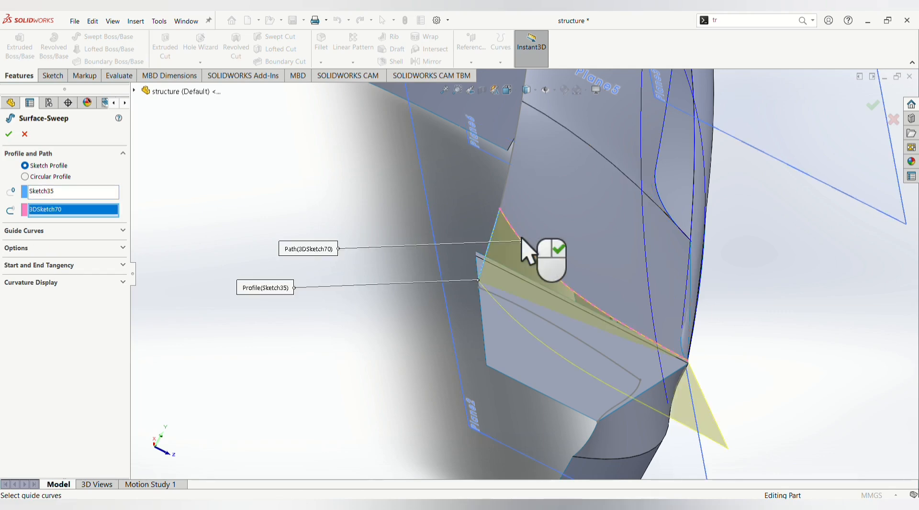
left_click(14, 133)
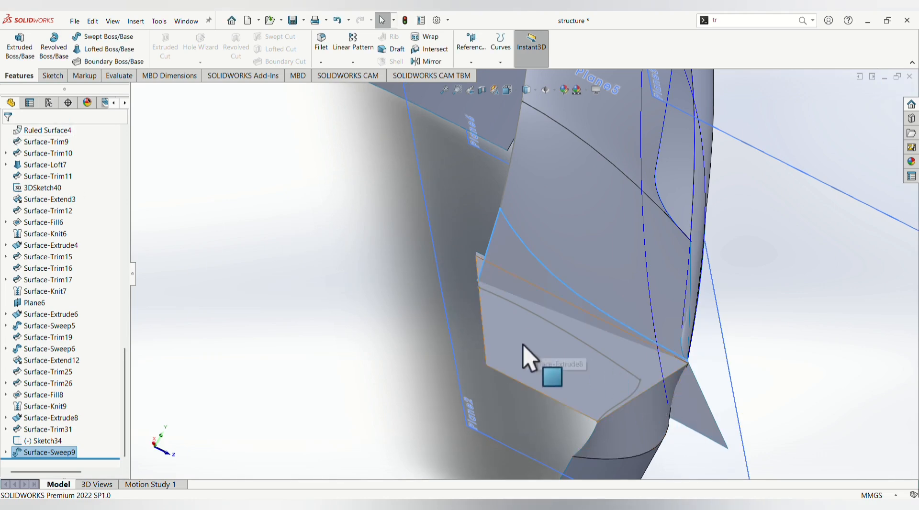
Trim the extruded surface with Surface-Sweep9 as the trim tool, removing the pointed piece that sticks out behind the sweep.
middle_click_drag(522, 346, 561, 341)
left_click(800, 21)
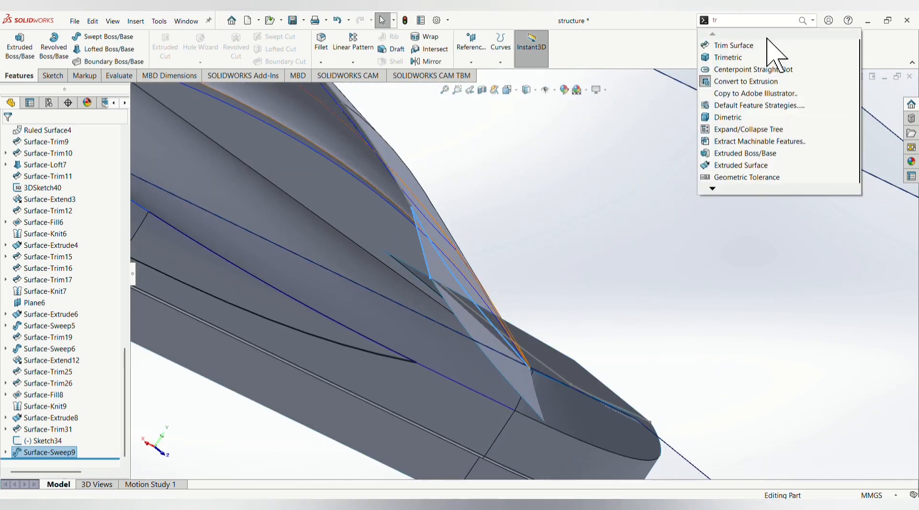
left_click(773, 45)
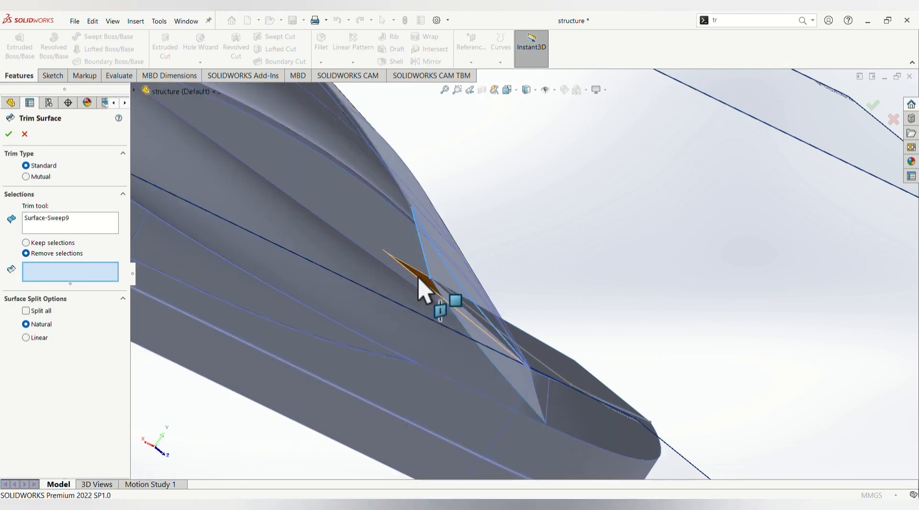
left_click(419, 280)
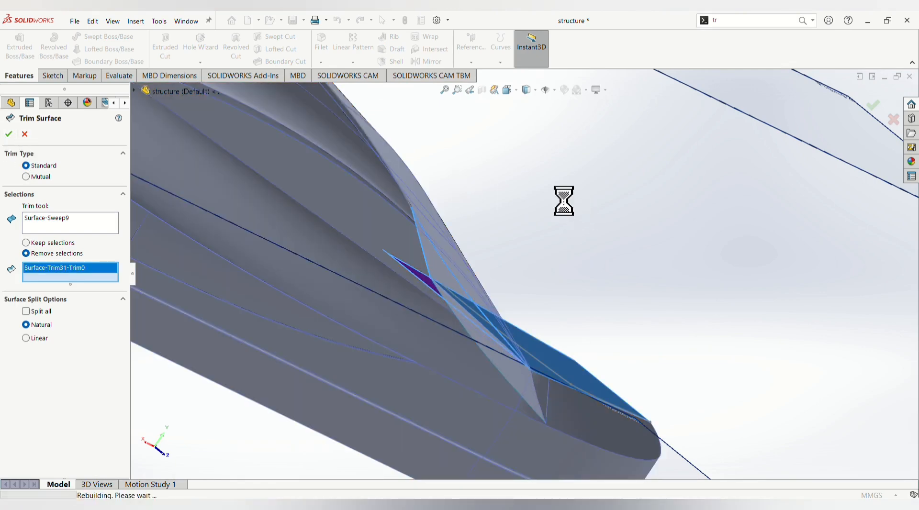
scroll(565, 201, "up", 4)
left_click(8, 135)
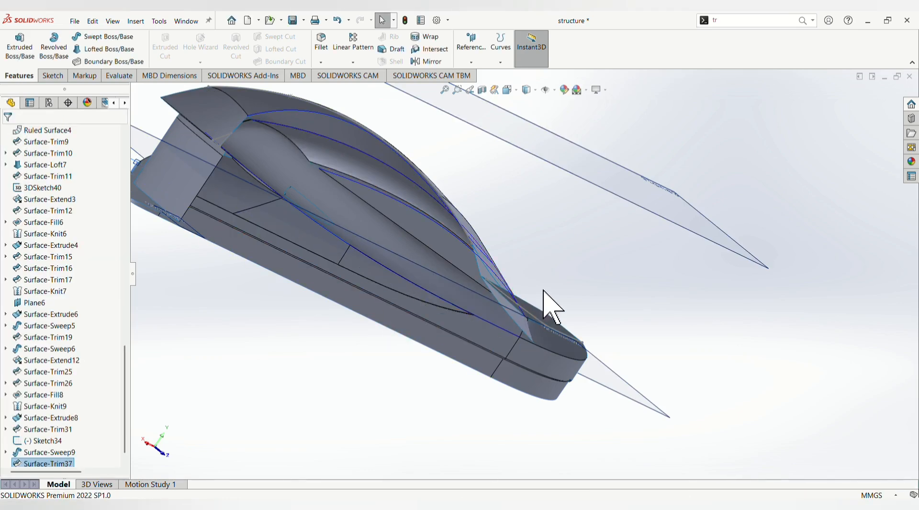
Trim the swept surface with Surface-Trim37 as the trim tool, removing the triangular piece that hangs over the hull side.
scroll(544, 303, "down", 2)
left_click(805, 20)
left_click(775, 46)
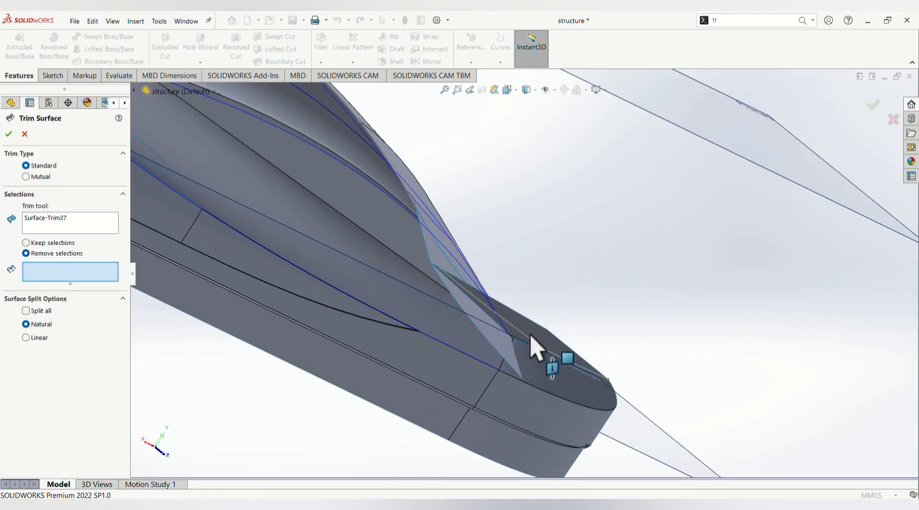
left_click(511, 359)
left_click(8, 134)
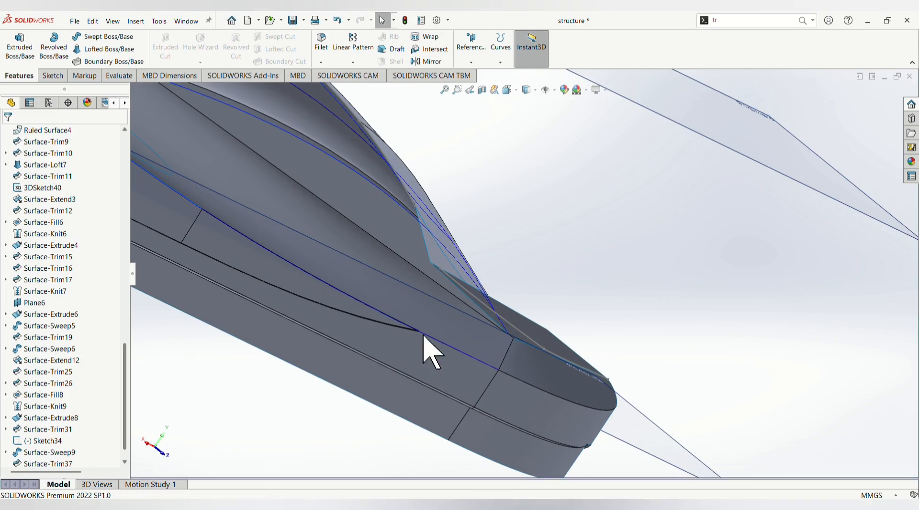
Trim the extruded surface with Sketch34 as the trim tool, removing the area enclosed by the curved profile.
middle_click_drag(425, 349, 493, 358)
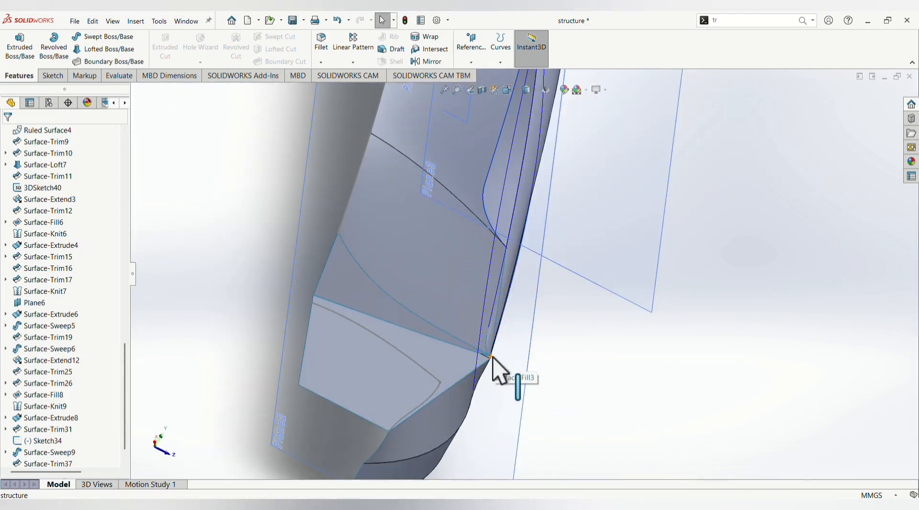
left_click(804, 20)
left_click(773, 46)
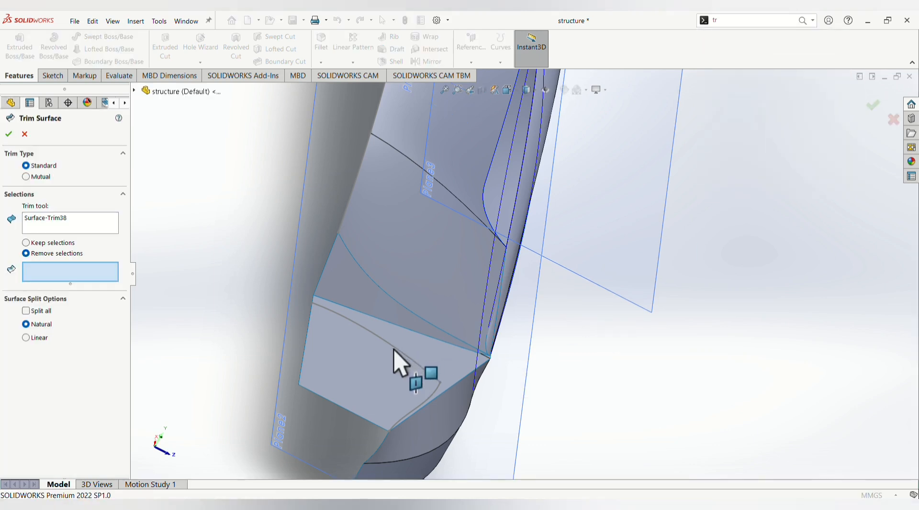
left_click(98, 225)
left_click(414, 366)
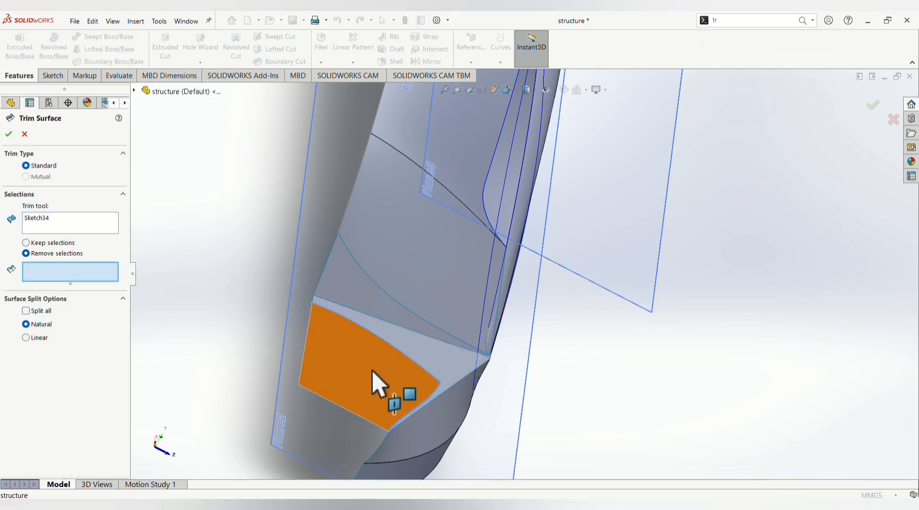
left_click(373, 373)
left_click(7, 137)
scroll(427, 320, "up", 6)
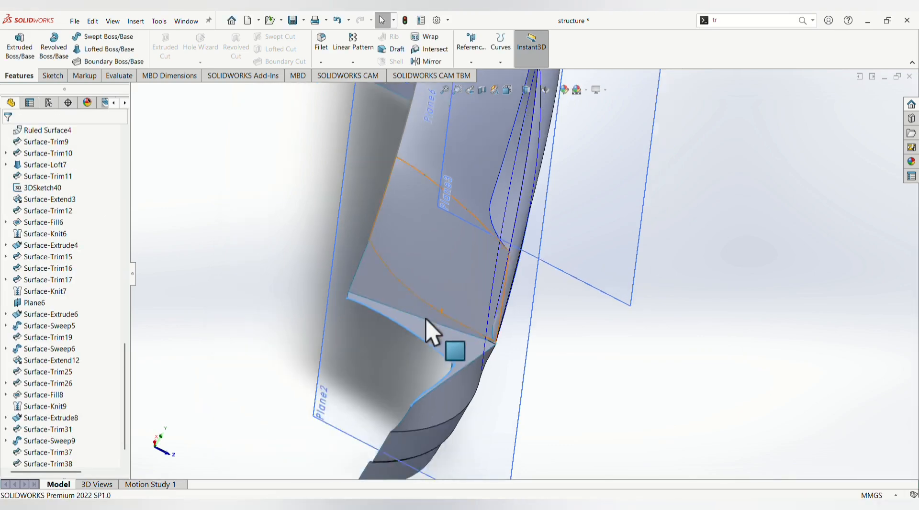